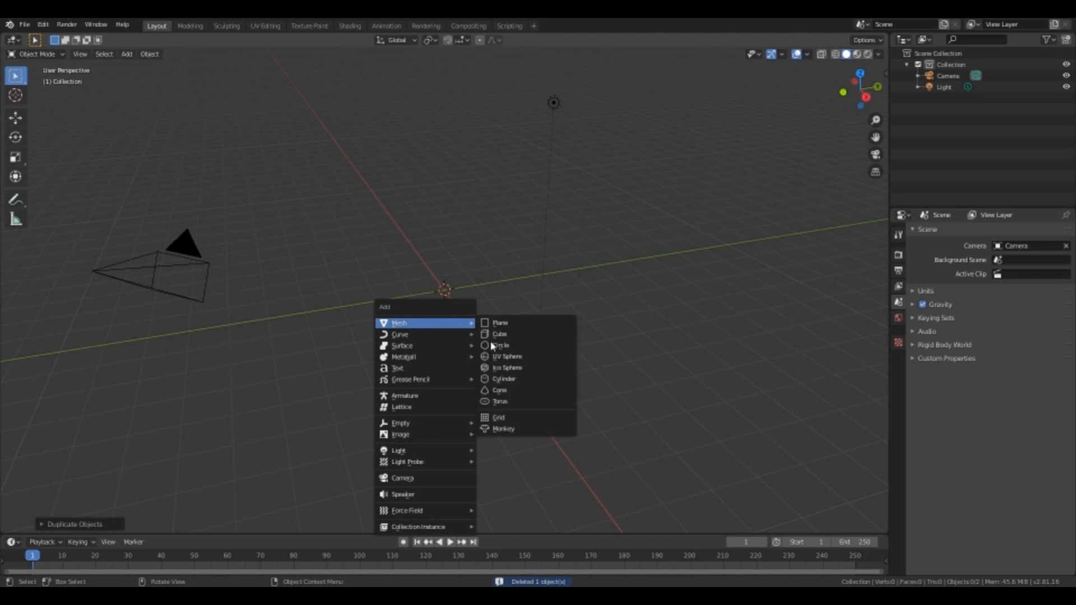
# Add a UV sphere at the origin and shade it smooth
pyautogui.click(505, 356)
pyautogui.rightClick(448, 329)
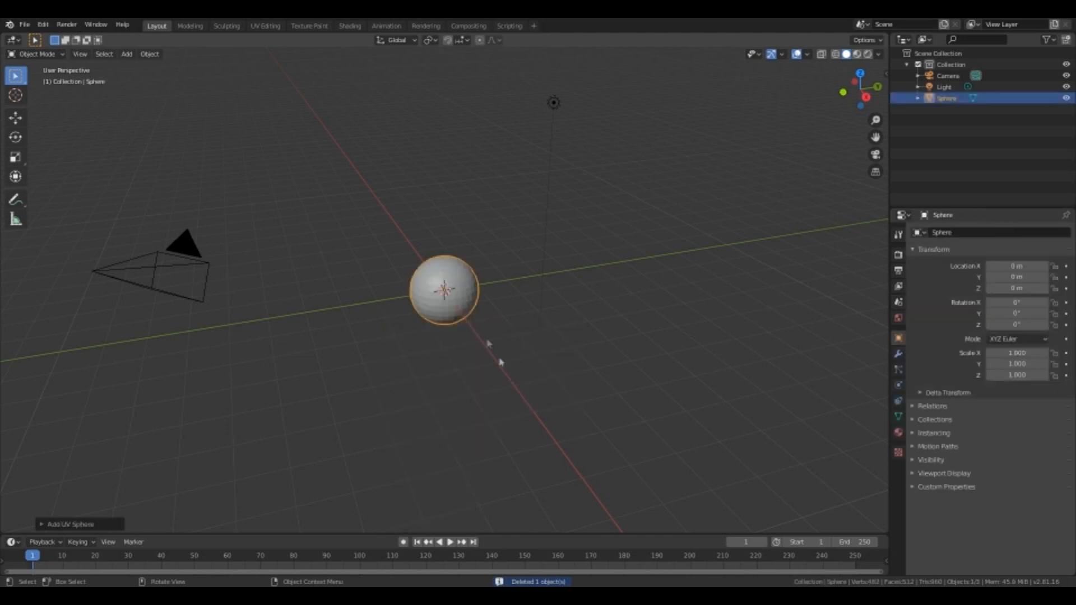
pyautogui.click(493, 332)
# Scale the sphere up uniformly to about 1.86, judging its size in the camera view
pyautogui.press('s')
pyautogui.click(569, 362)
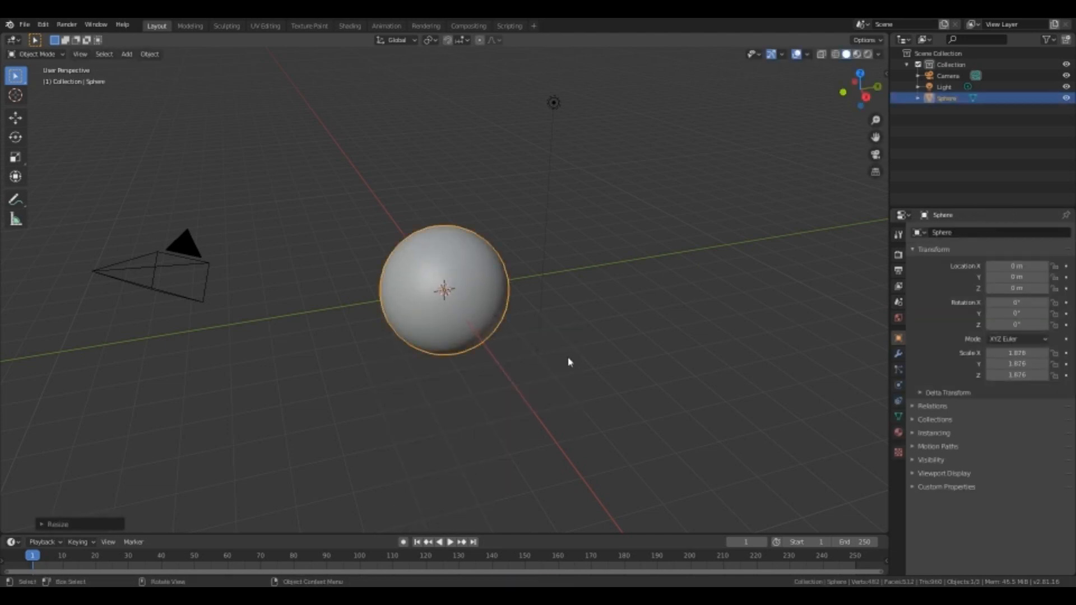
pyautogui.press('KP_0')
pyautogui.press('s')
pyautogui.click(662, 395)
pyautogui.moveTo(661, 395); pyautogui.dragTo(550, 362, button='middle')
pyautogui.scroll(-2, 511, 373)
pyautogui.click(360, 144)
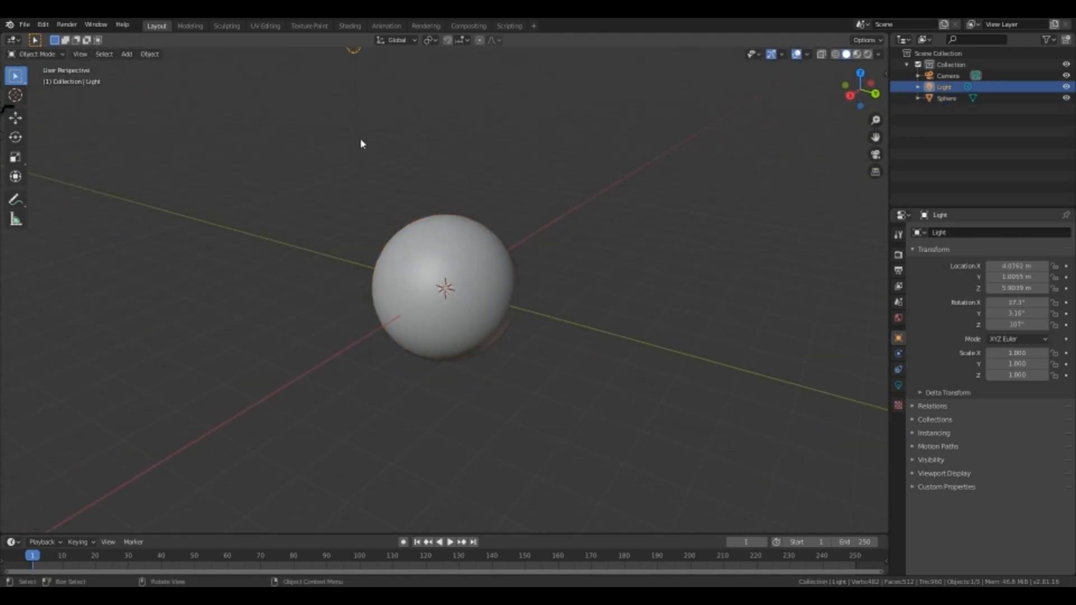
pyautogui.press('x')
pyautogui.click(361, 144)
pyautogui.moveTo(480, 355); pyautogui.dragTo(497, 298, button='middle')
pyautogui.click(497, 298)
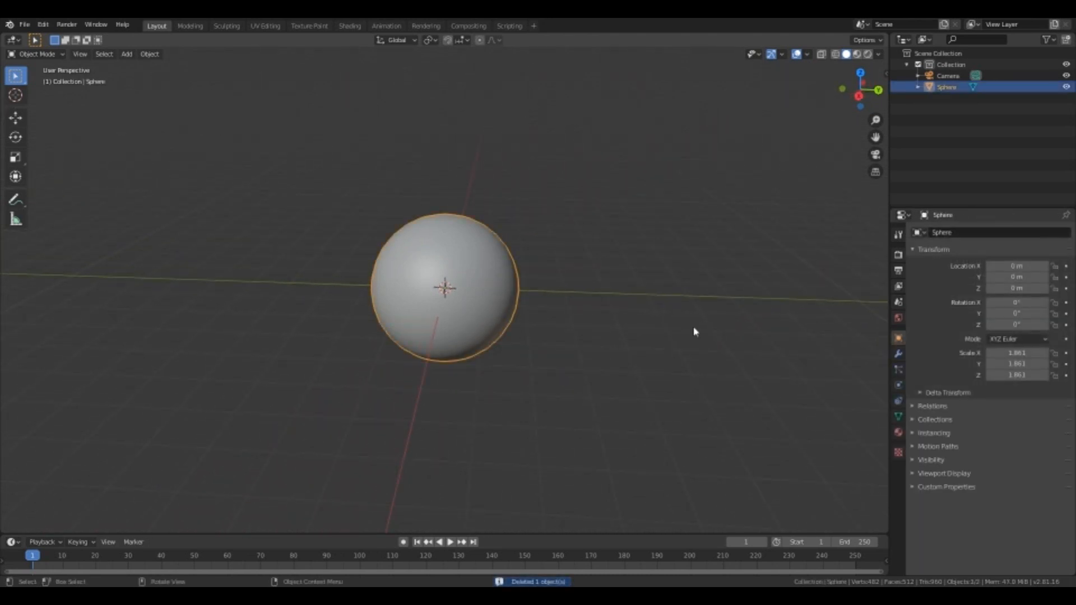
pyautogui.hotkey('ctrl', 'z')
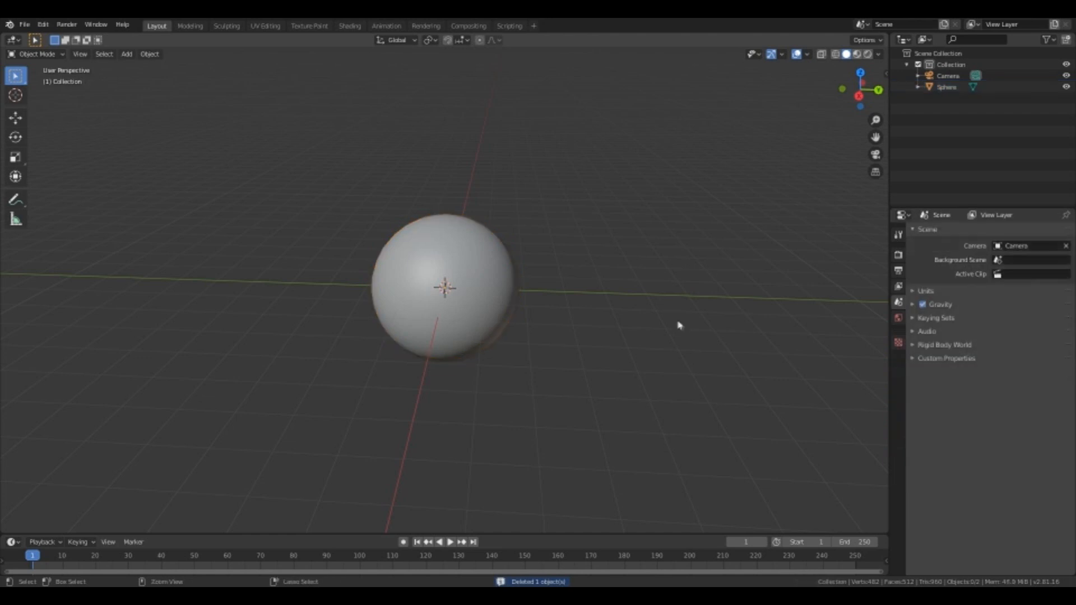
pyautogui.hotkey('ctrl', 'z')
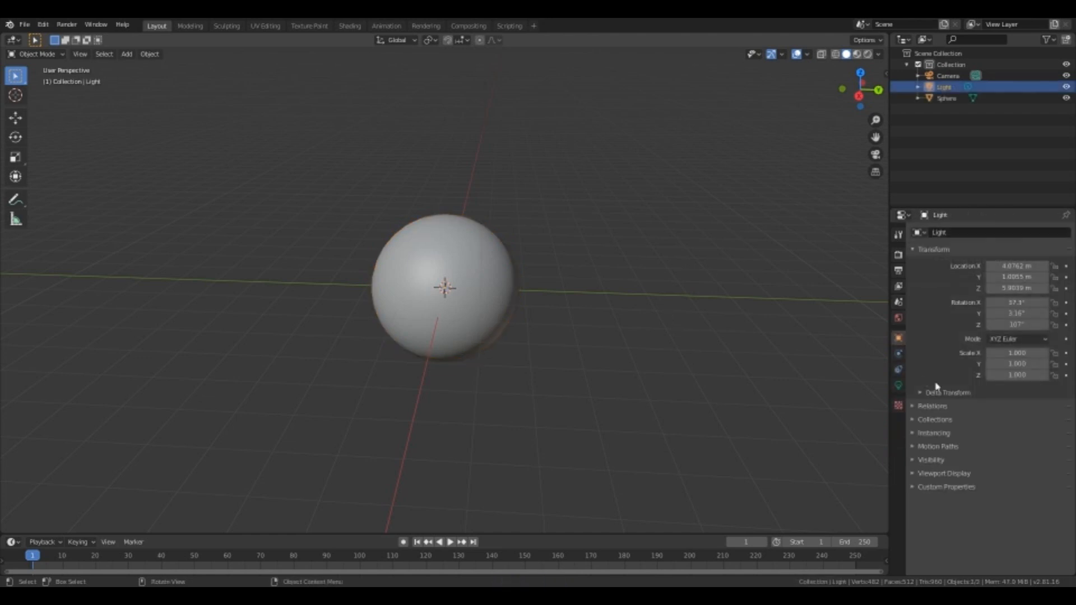
# Change the light's type to Sun and set its strength to 5
pyautogui.click(899, 386)
pyautogui.click(970, 279)
pyautogui.click(1007, 307)
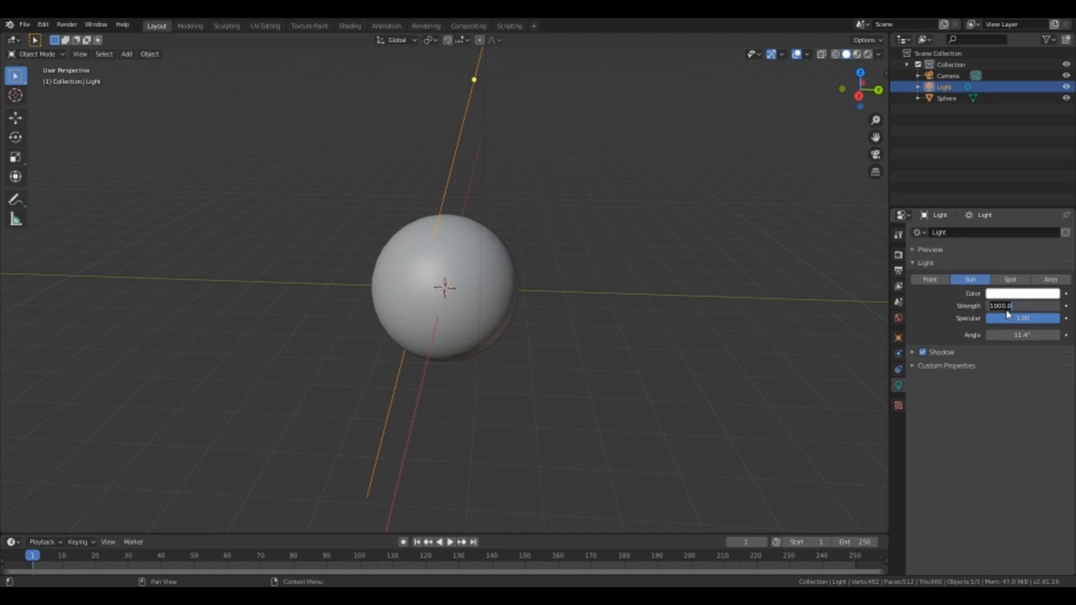
pyautogui.press('Return')
# Clear the sun light's rotation, and in the right orthographic view move and tilt it to point slightly downward through the sphere
pyautogui.hotkey('alt', 'r')
pyautogui.press('KP_3')
pyautogui.press('g')
pyautogui.click(390, 258)
pyautogui.press('r')
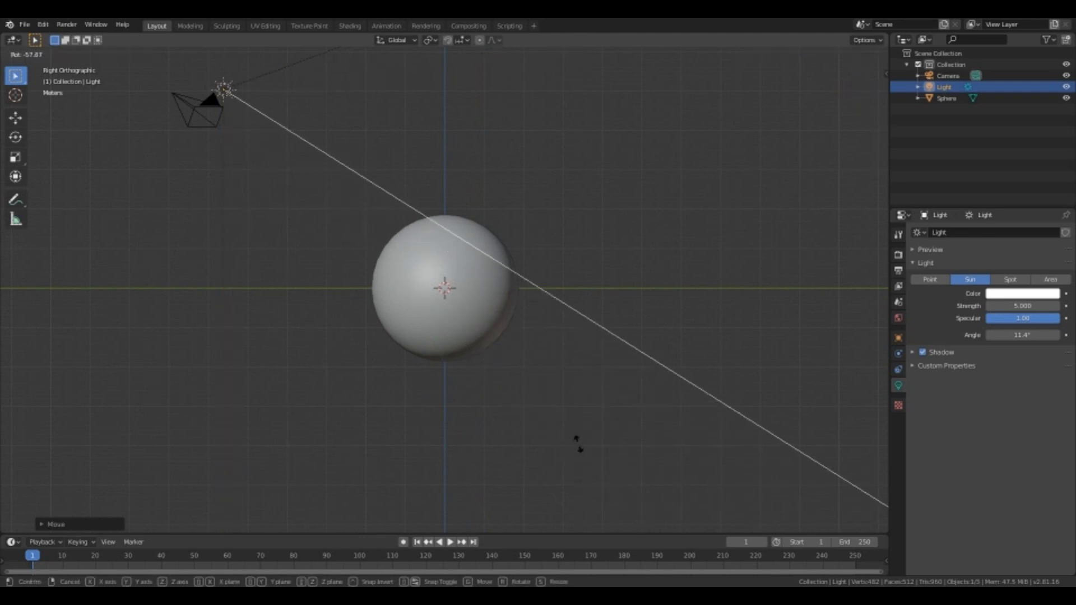
pyautogui.click(586, 392)
pyautogui.press('g')
pyautogui.click(573, 477)
pyautogui.press('r')
pyautogui.click(625, 446)
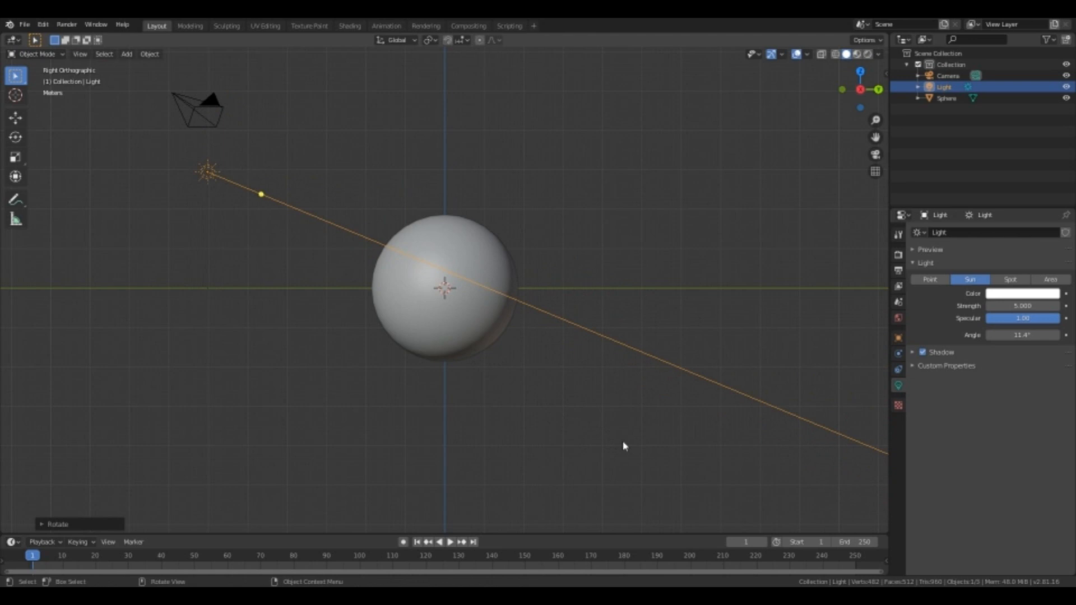
# In the top orthographic view, move and rotate the sun light so its ray crosses the sphere diagonally from the camera side
pyautogui.press('KP_7')
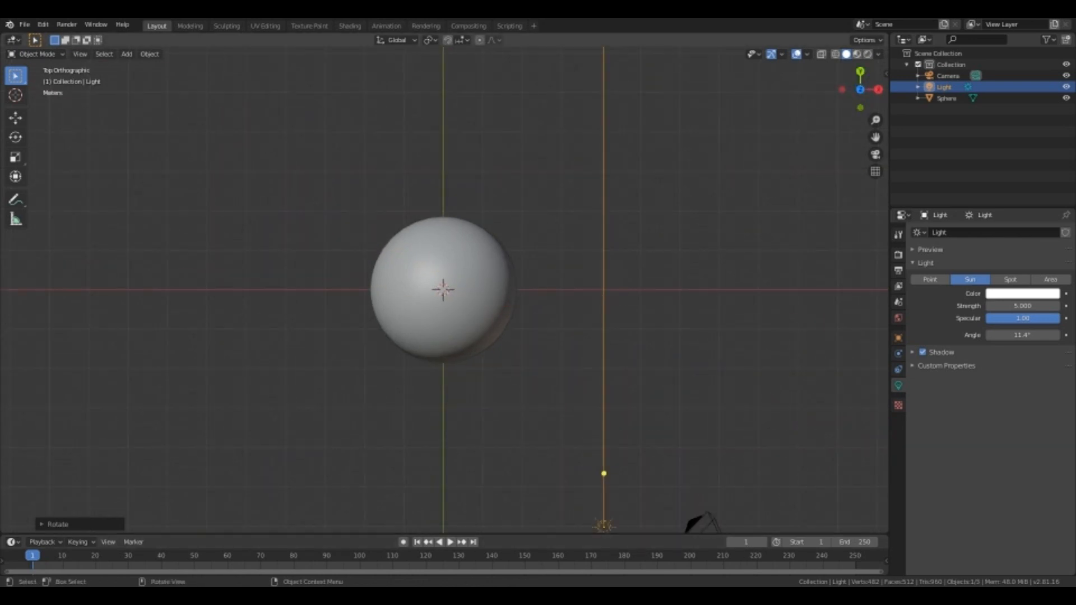
pyautogui.press('g')
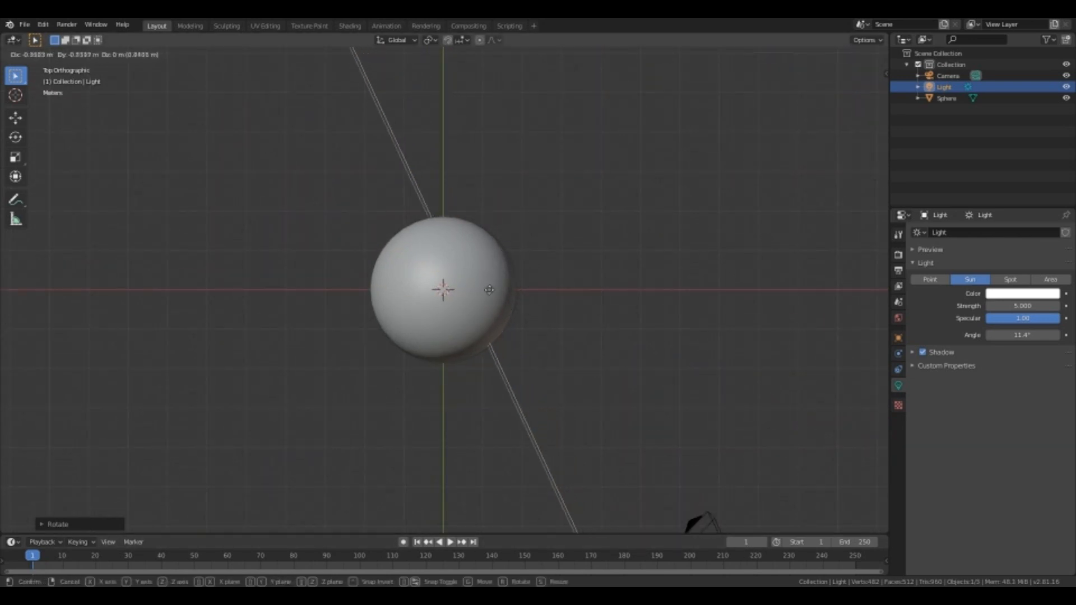
pyautogui.click(496, 302)
pyautogui.press('Home')
pyautogui.press('r')
pyautogui.click(610, 246)
pyautogui.press('g')
pyautogui.click(612, 263)
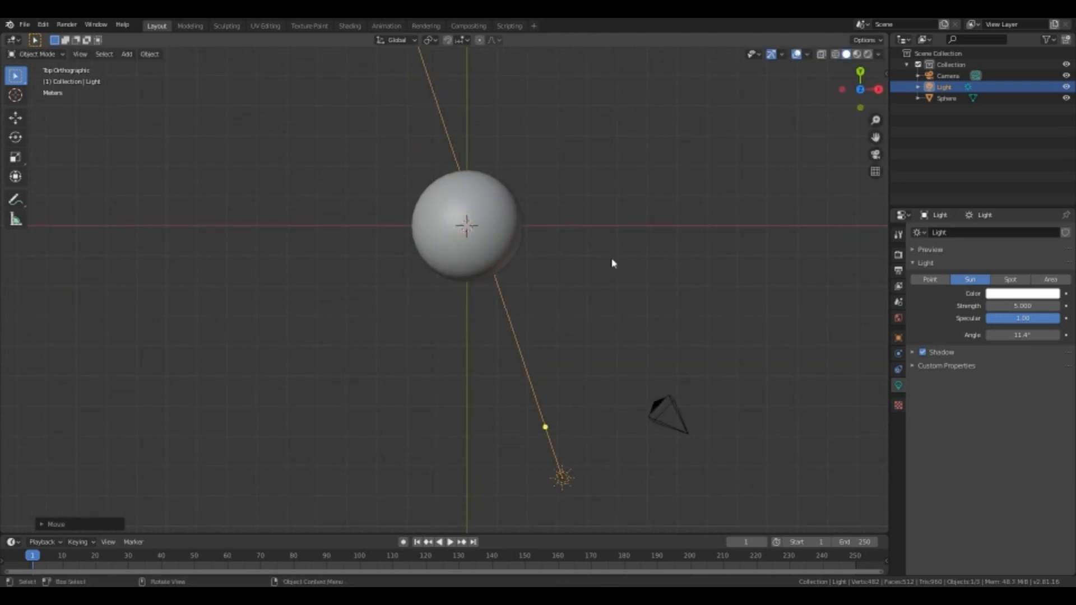
pyautogui.click(612, 262)
# Display the camera view in rendered shading and rotate the sun light around the Z axis to bring shadow onto the sphere's edge
pyautogui.moveTo(613, 260); pyautogui.dragTo(488, 207, button='middle')
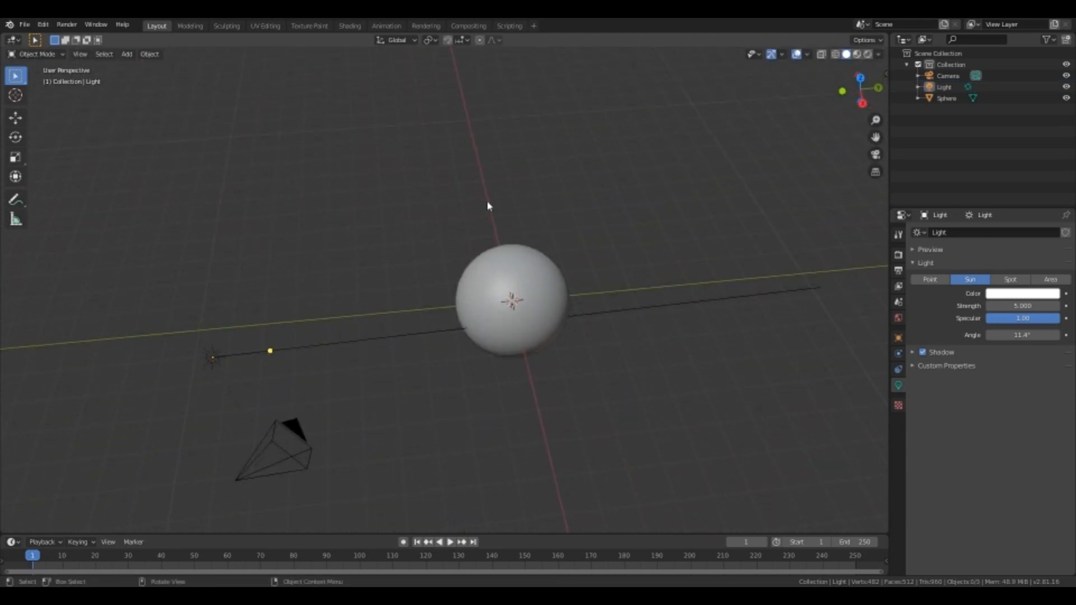
pyautogui.press('KP_0')
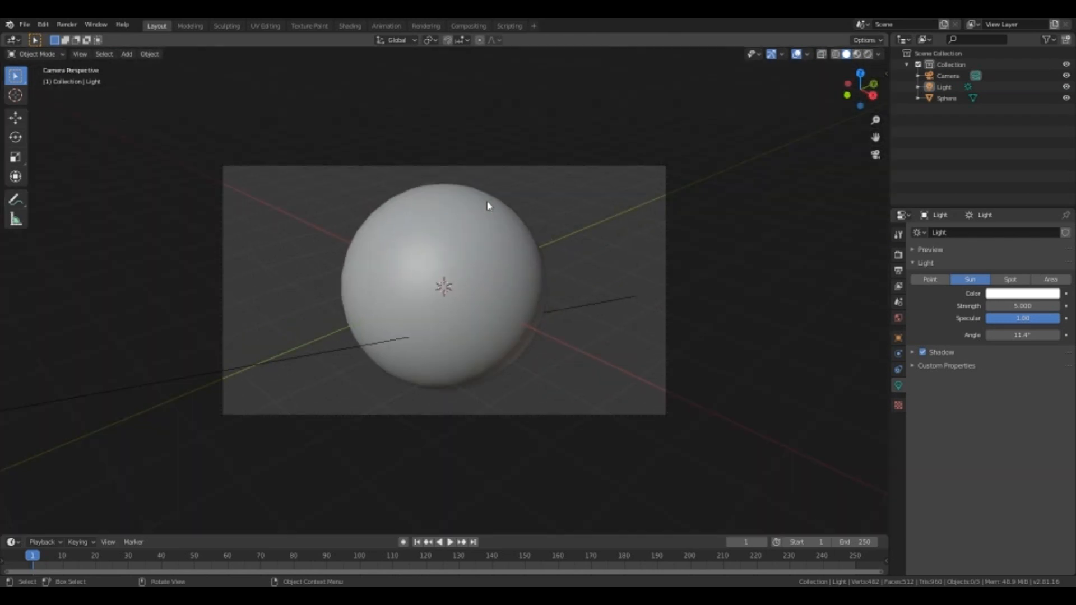
pyautogui.click(868, 55)
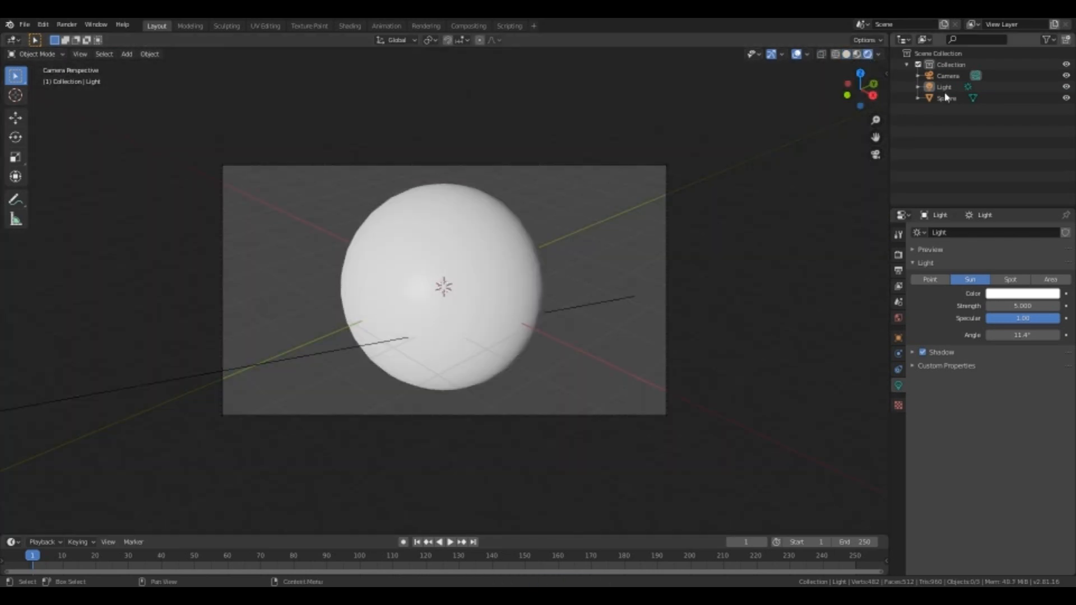
pyautogui.click(942, 86)
pyautogui.press('r')
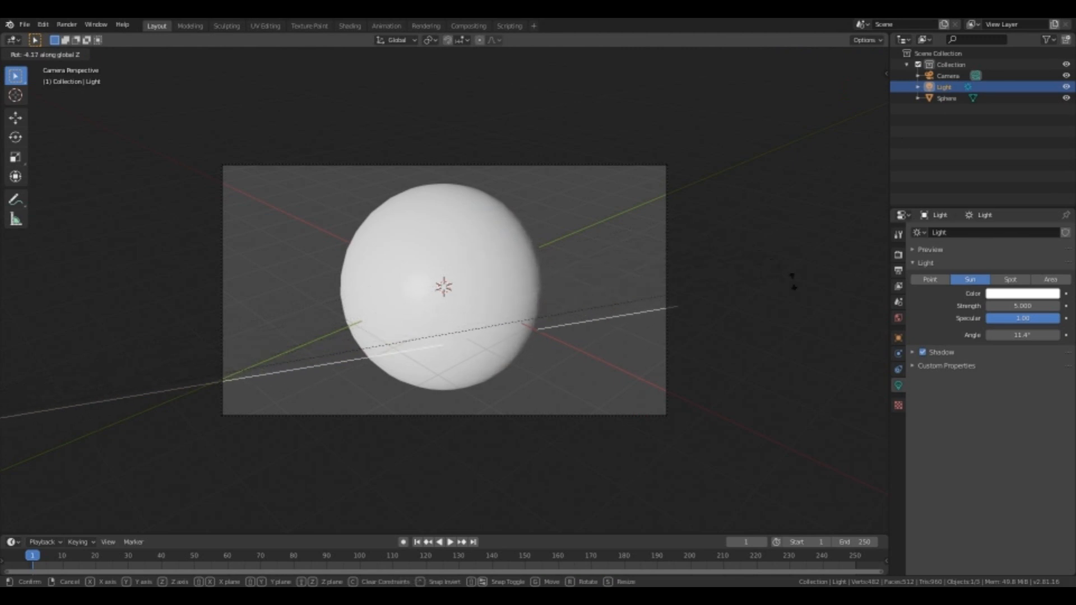
pyautogui.click(477, 135)
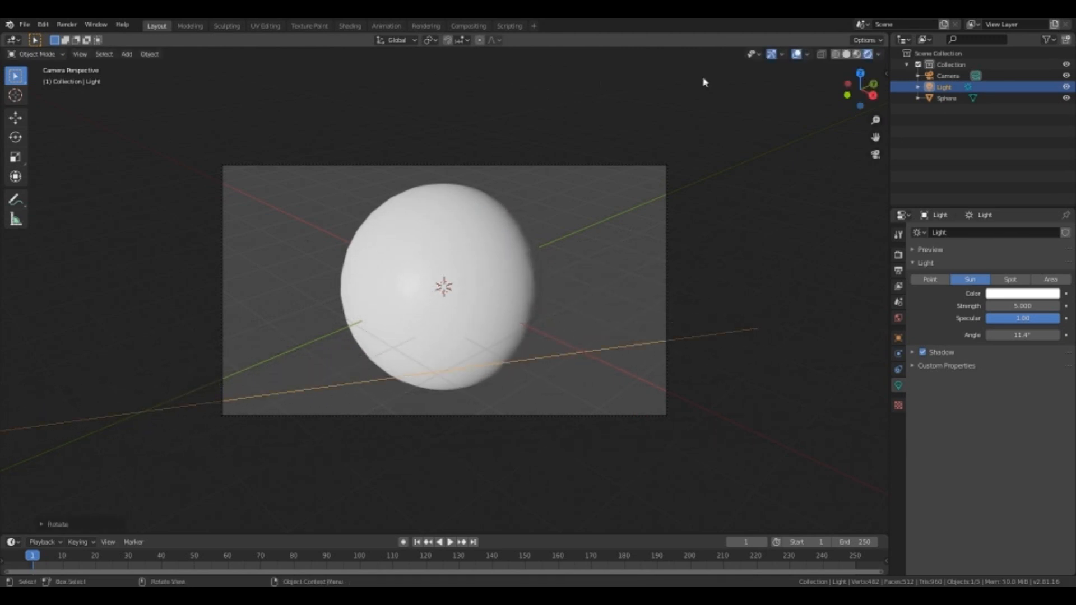
# Hide the viewport overlays and rotate the sun light about -8° further around Z to deepen the sphere's shadow
pyautogui.click(795, 54)
pyautogui.press('r')
pyautogui.press('z')
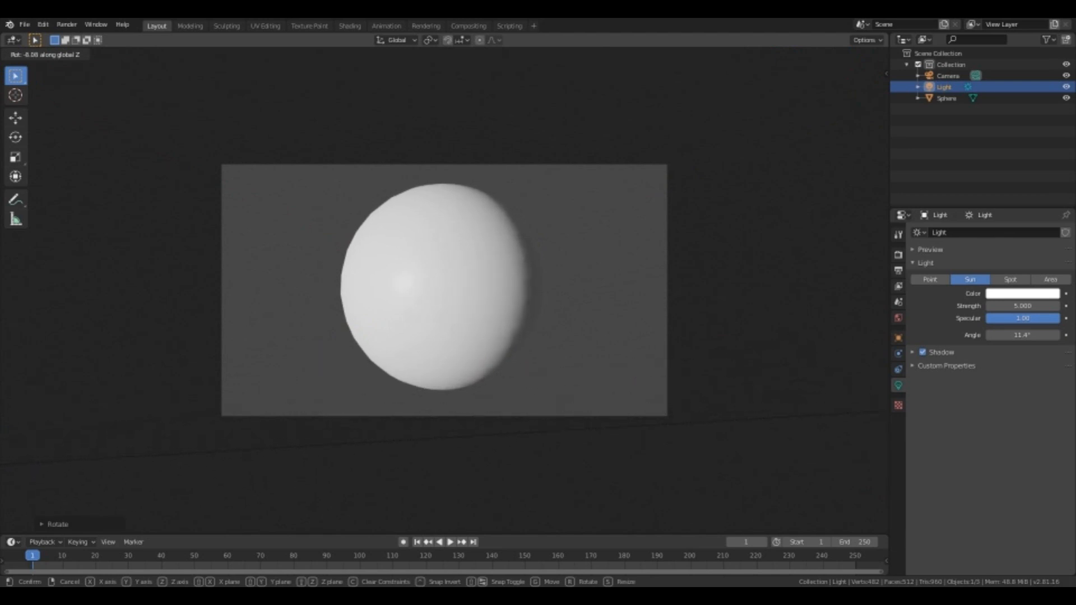
pyautogui.click(33, 425)
# Switch the viewport to material preview shading and show the overlays again
pyautogui.moveTo(224, 383); pyautogui.dragTo(207, 382, button='middle')
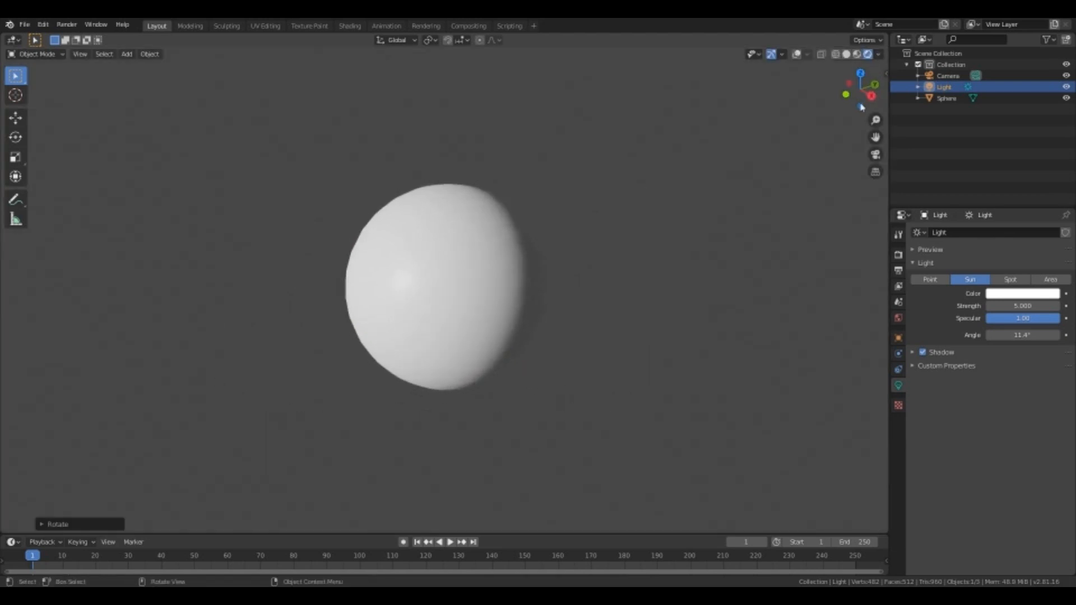
pyautogui.click(856, 57)
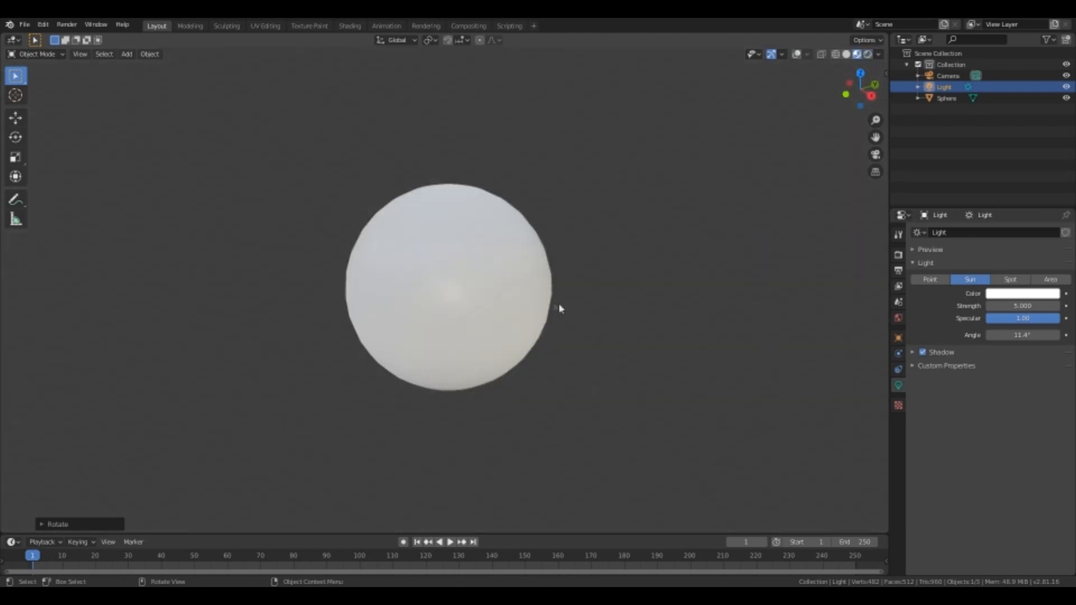
pyautogui.moveTo(558, 306); pyautogui.dragTo(539, 301, button='middle')
pyautogui.click(792, 55)
pyautogui.click(793, 57)
pyautogui.moveTo(515, 259); pyautogui.dragTo(336, 270, button='middle')
# Assign the existing material named Material to the sphere
pyautogui.click(530, 264)
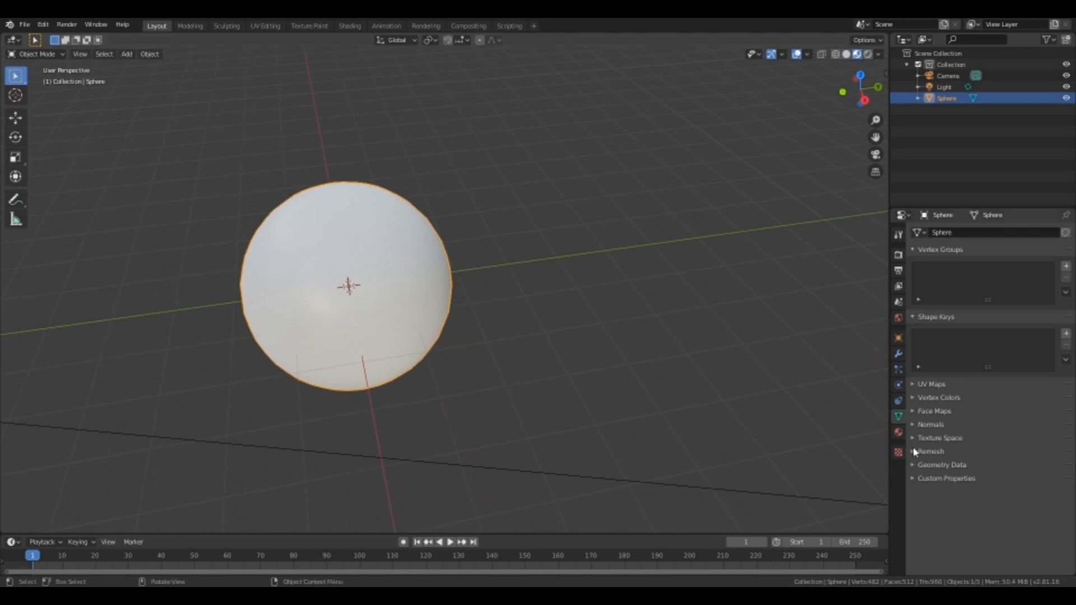
pyautogui.click(899, 432)
pyautogui.click(917, 280)
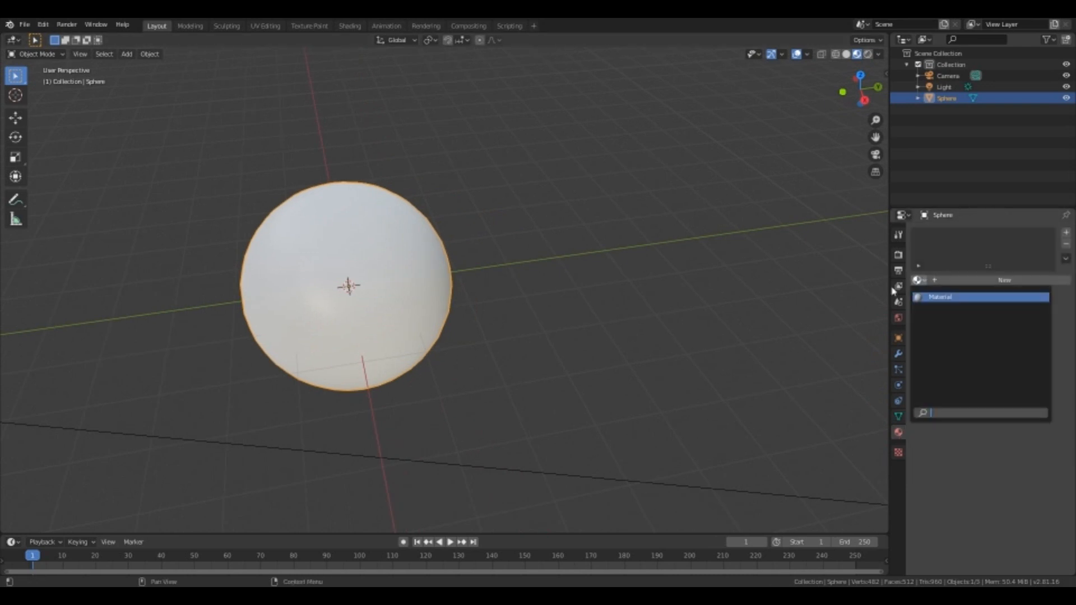
pyautogui.click(952, 295)
# Split the 3D viewport in two, turn one area into a Shader Editor without its sidebar, and frame the sphere in the other
pyautogui.scroll(-2, 534, 242)
pyautogui.keyDown('shift'); pyautogui.moveTo(534, 242); pyautogui.dragTo(664, 212, button='middle'); pyautogui.keyUp('shift')
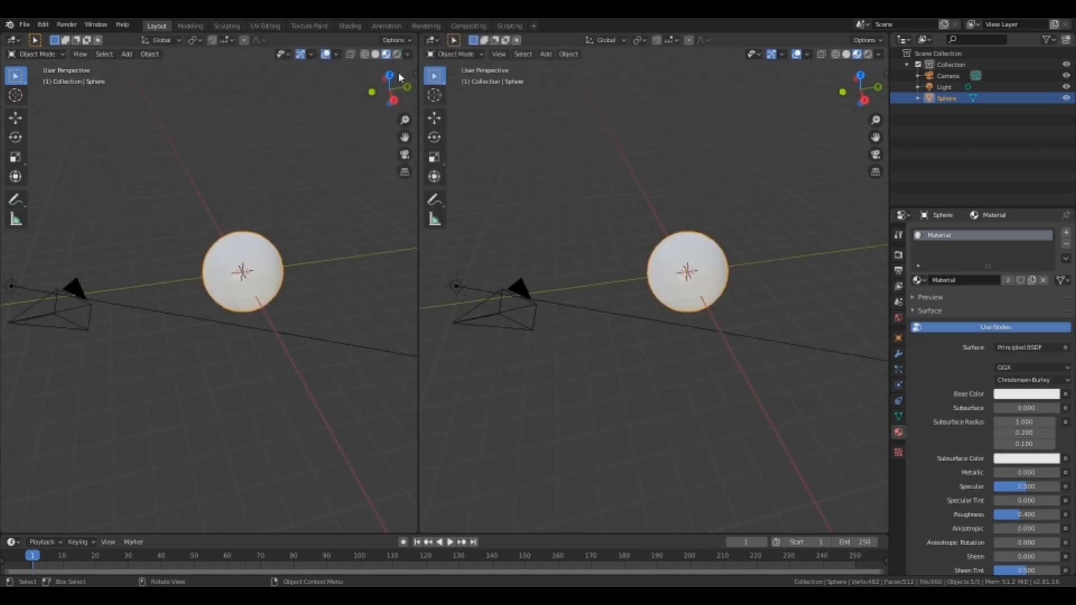
pyautogui.click(385, 114)
pyautogui.click(398, 40)
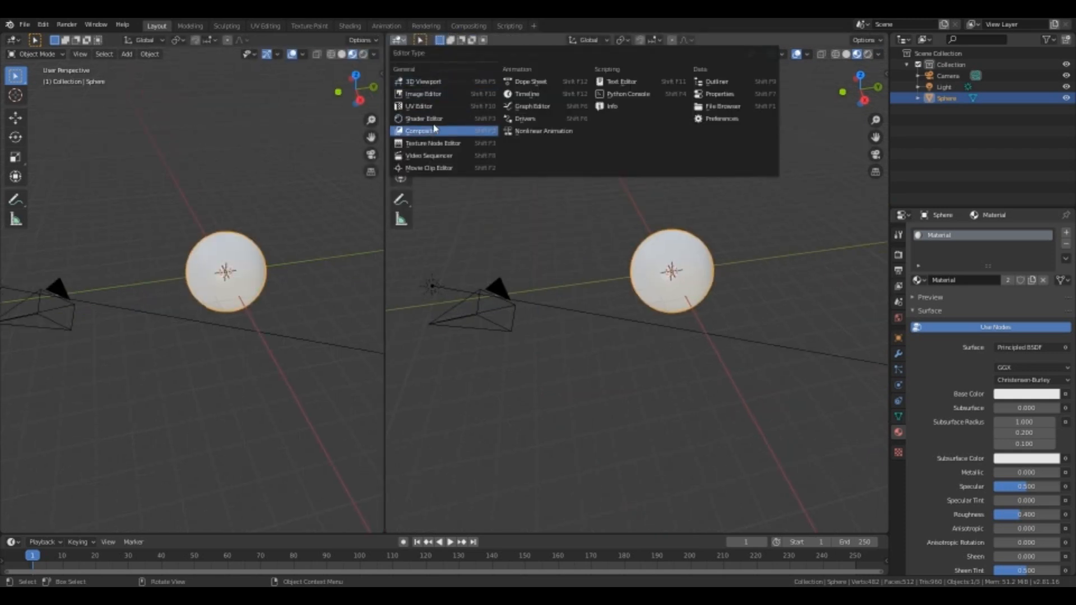
pyautogui.click(423, 118)
pyautogui.scroll(2, 287, 205)
pyautogui.scroll(5, 286, 205)
pyautogui.keyDown('shift'); pyautogui.moveTo(286, 205); pyautogui.dragTo(204, 257, button='middle'); pyautogui.keyUp('shift')
pyautogui.scroll(1, 205, 256)
pyautogui.moveTo(481, 225); pyautogui.dragTo(562, 197, button='middle')
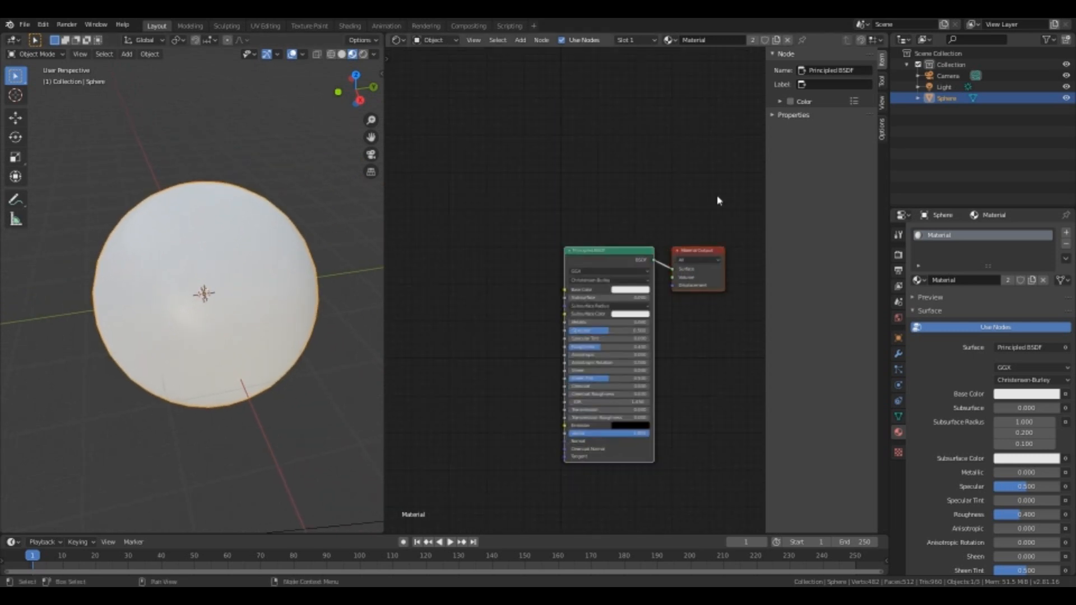
pyautogui.press('n')
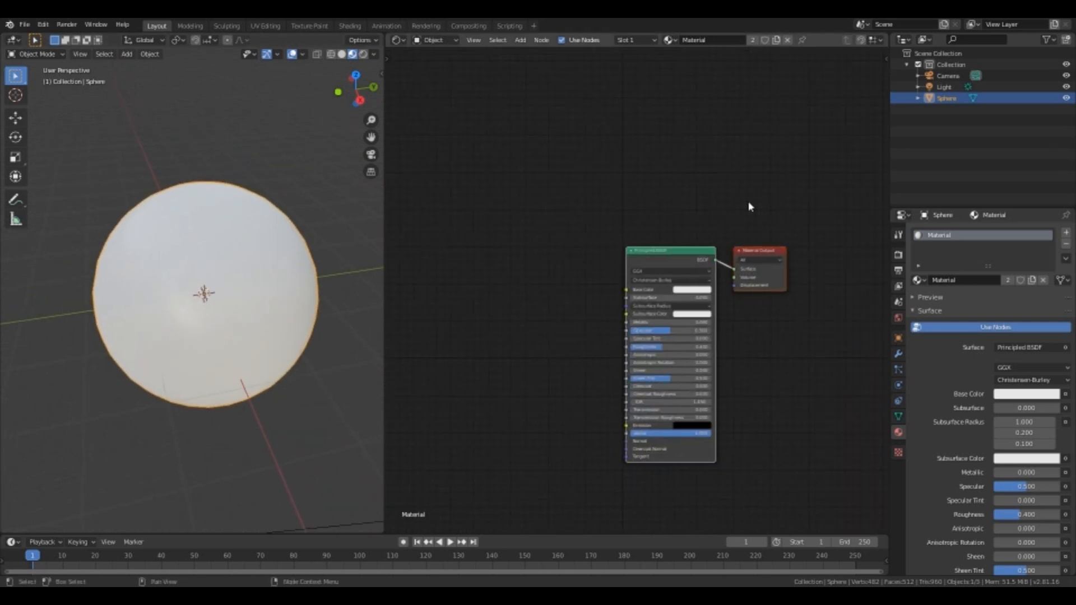
# Add a Noise Texture node well ahead of the Principled BSDF node
pyautogui.moveTo(698, 252); pyautogui.dragTo(702, 253)
pyautogui.moveTo(681, 234); pyautogui.dragTo(792, 210, button='middle')
pyautogui.click(535, 265)
pyautogui.hotkey('shift', 'a')
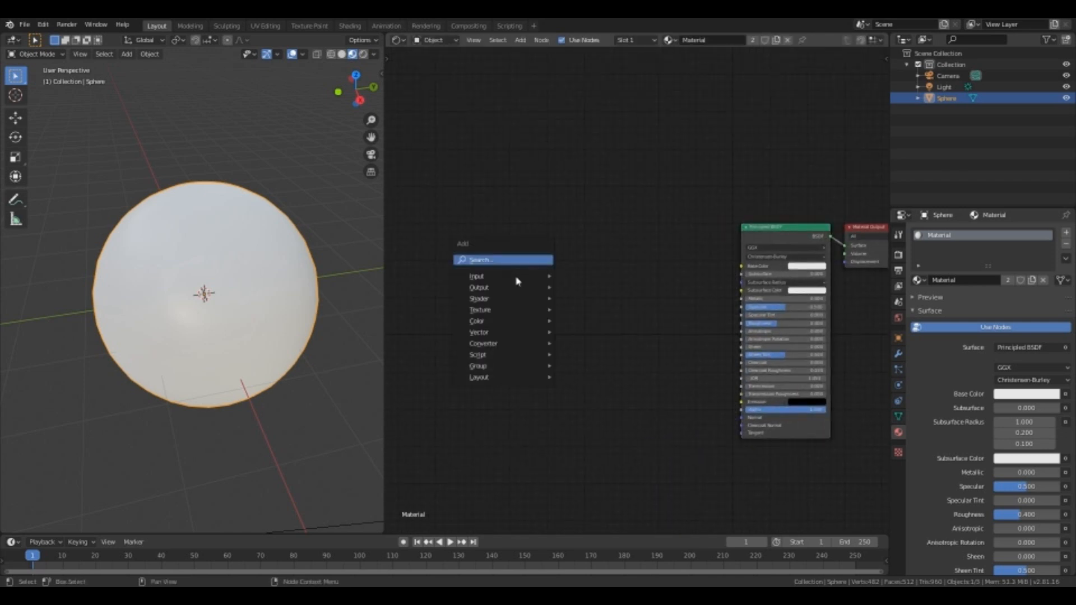
pyautogui.moveTo(504, 310)
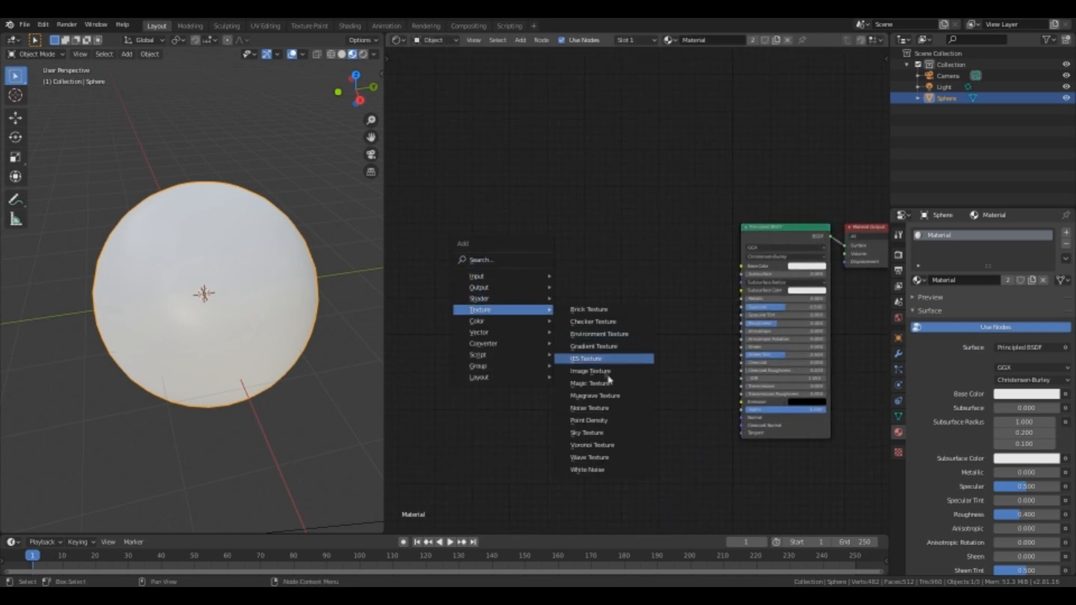
pyautogui.click(609, 408)
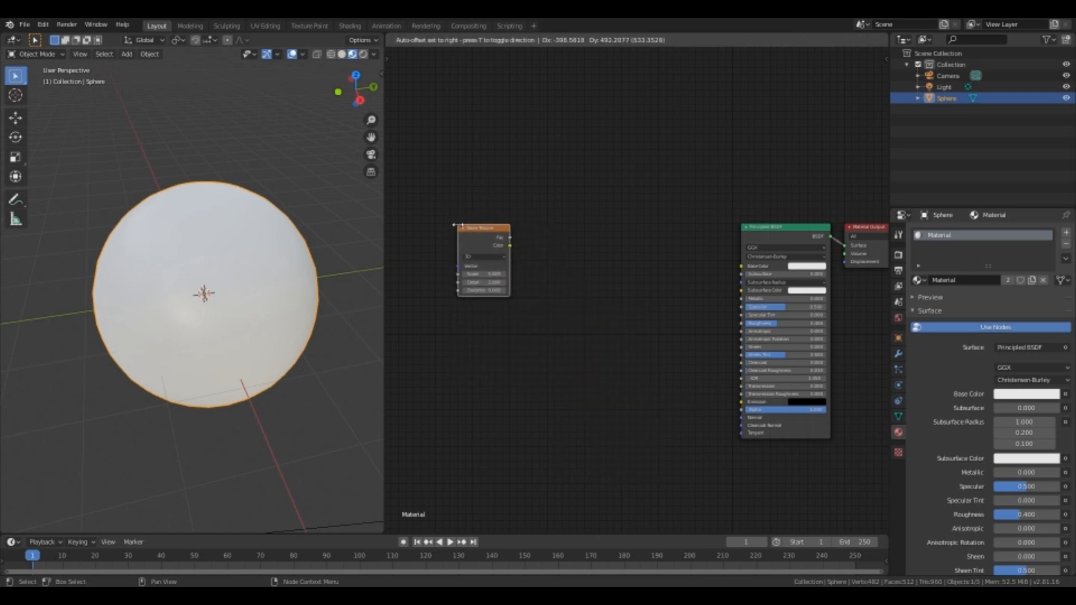
pyautogui.click(458, 226)
# Set the Noise Texture's scale to 1 and its detail to 20
pyautogui.scroll(3, 509, 294)
pyautogui.keyDown('shift'); pyautogui.moveTo(630, 298); pyautogui.dragTo(633, 298, button='middle'); pyautogui.keyUp('shift')
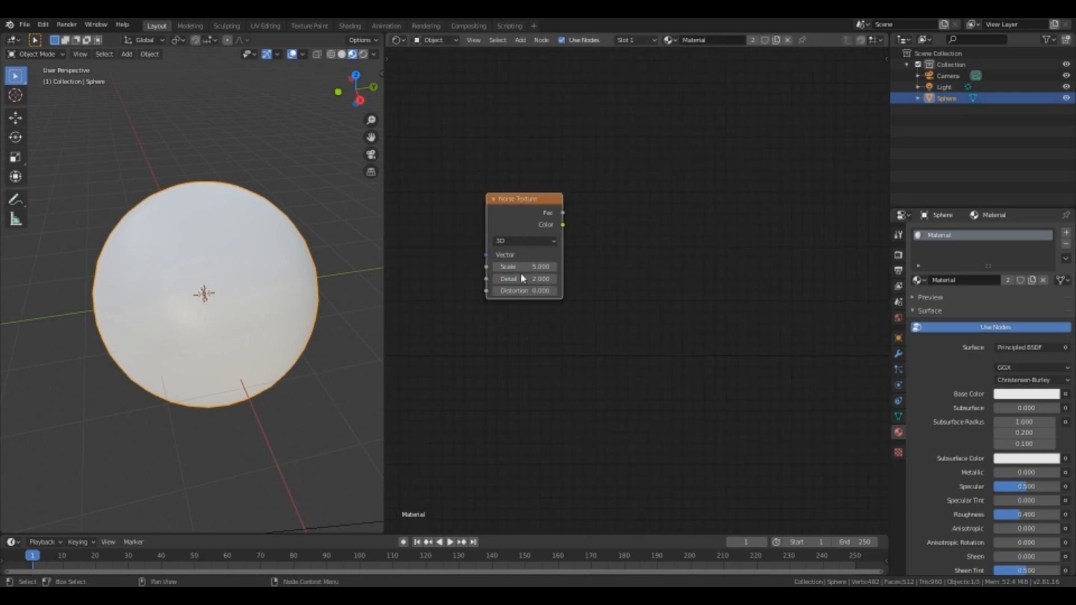
pyautogui.click(520, 269)
pyautogui.write('1')
pyautogui.press('Return')
pyautogui.click(507, 278)
pyautogui.press('Return')
# Add a ColorRamp node between the Noise Texture and the Principled BSDF
pyautogui.moveTo(688, 284); pyautogui.dragTo(596, 285, button='middle')
pyautogui.hotkey('shift', 'a')
pyautogui.moveTo(504, 212)
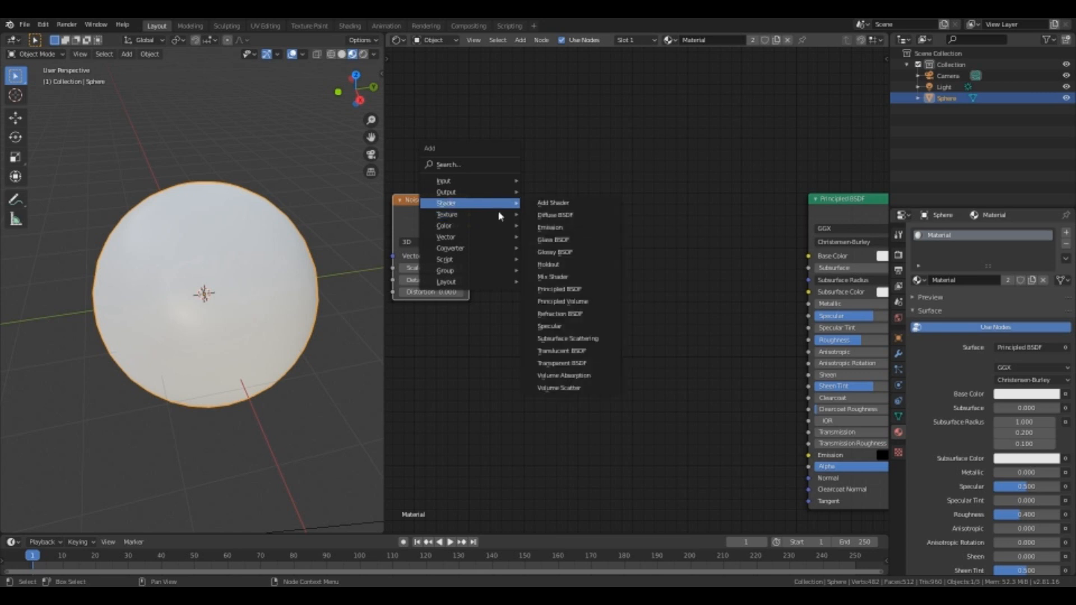
pyautogui.moveTo(504, 249)
pyautogui.click(554, 272)
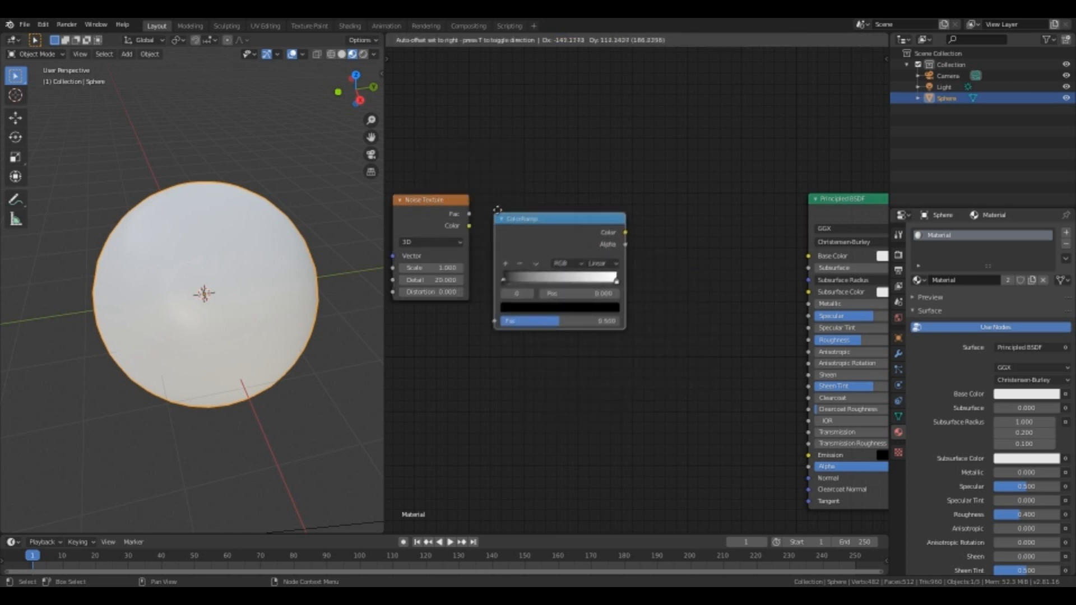
pyautogui.click(494, 200)
# Link the Noise Texture's Color to the ColorRamp's Fac, and the ColorRamp's Color to the Principled BSDF's Base Color
pyautogui.moveTo(469, 225); pyautogui.dragTo(493, 302)
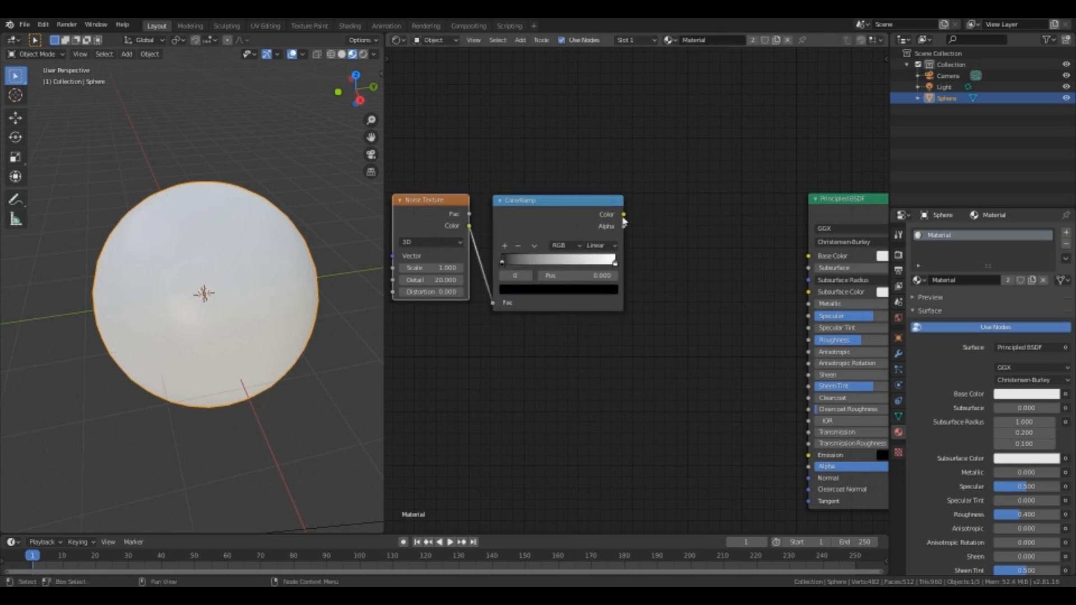
pyautogui.moveTo(623, 221); pyautogui.dragTo(807, 256)
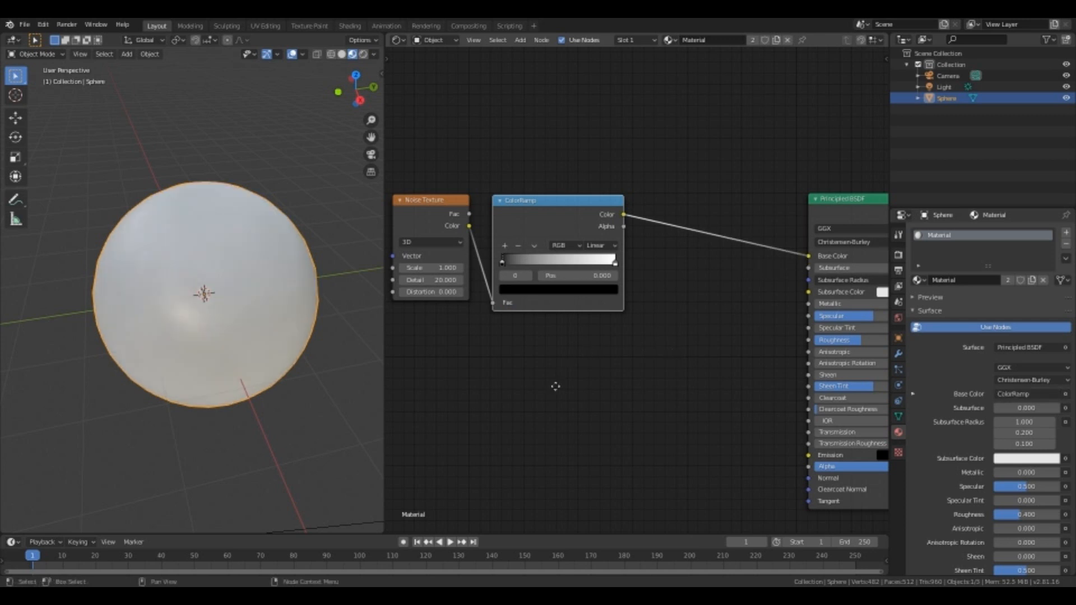
pyautogui.scroll(2, 555, 386)
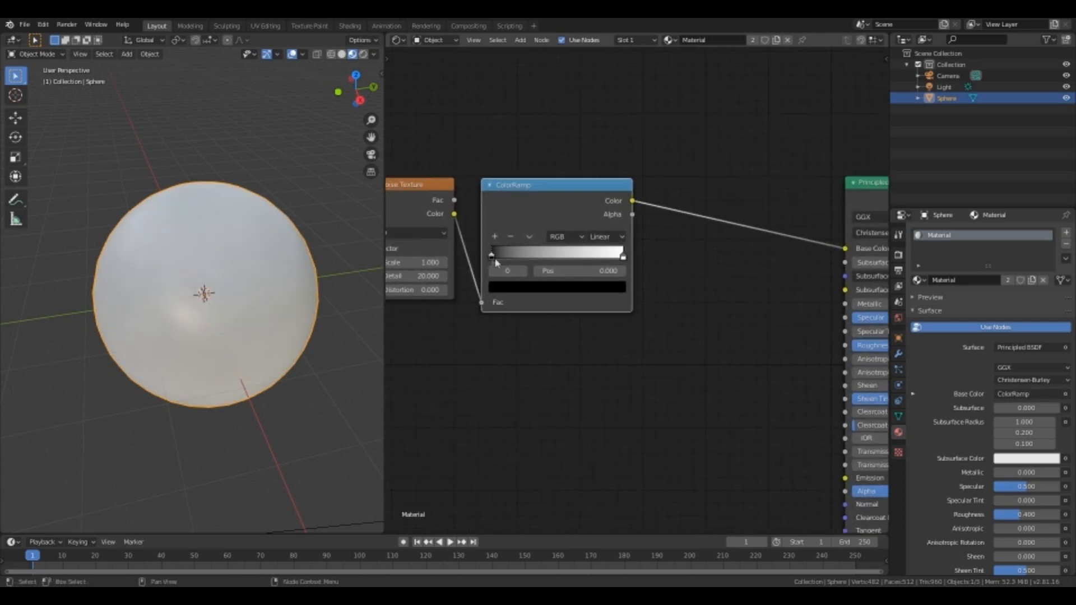
# Set the ColorRamp interpolation to Ease and bring its stops closer together, with the black stop at about 0.445
pyautogui.moveTo(496, 260); pyautogui.dragTo(528, 261)
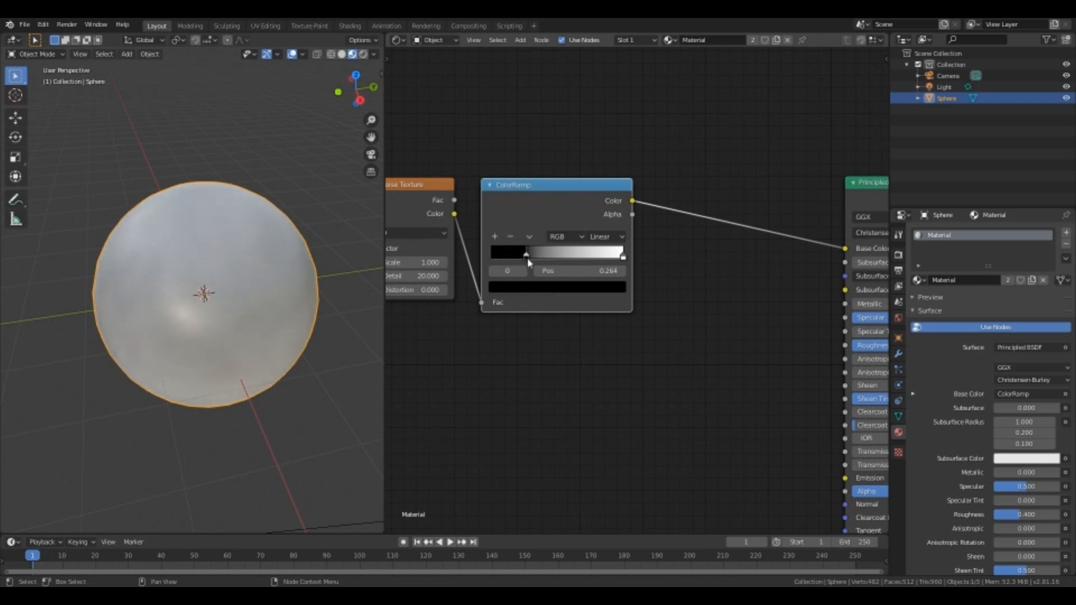
pyautogui.click(602, 238)
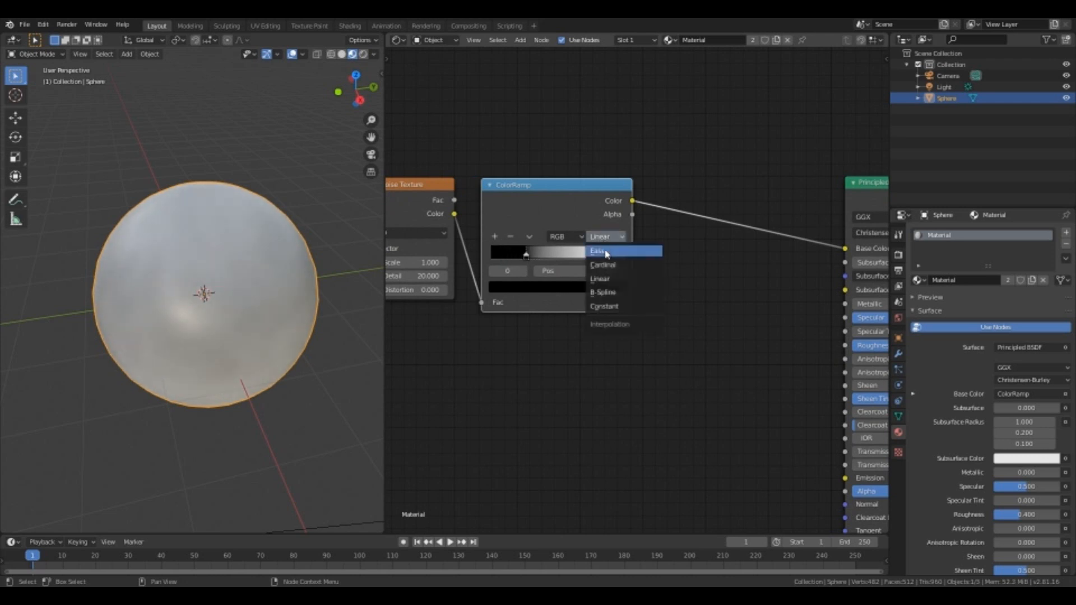
pyautogui.click(606, 255)
pyautogui.moveTo(621, 258); pyautogui.dragTo(591, 261)
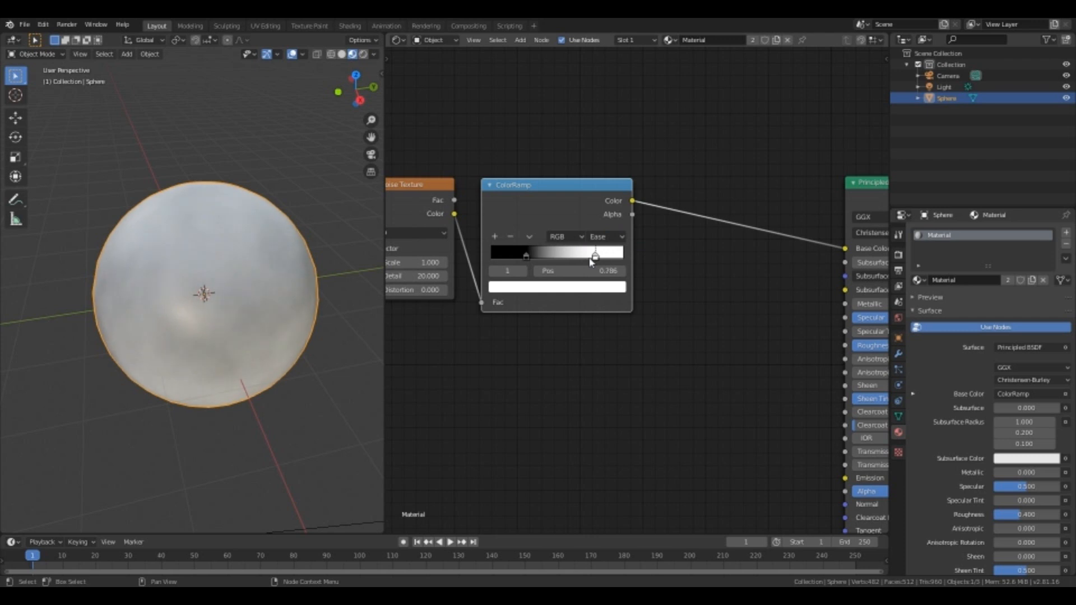
pyautogui.click(527, 258)
pyautogui.moveTo(539, 261); pyautogui.dragTo(553, 261)
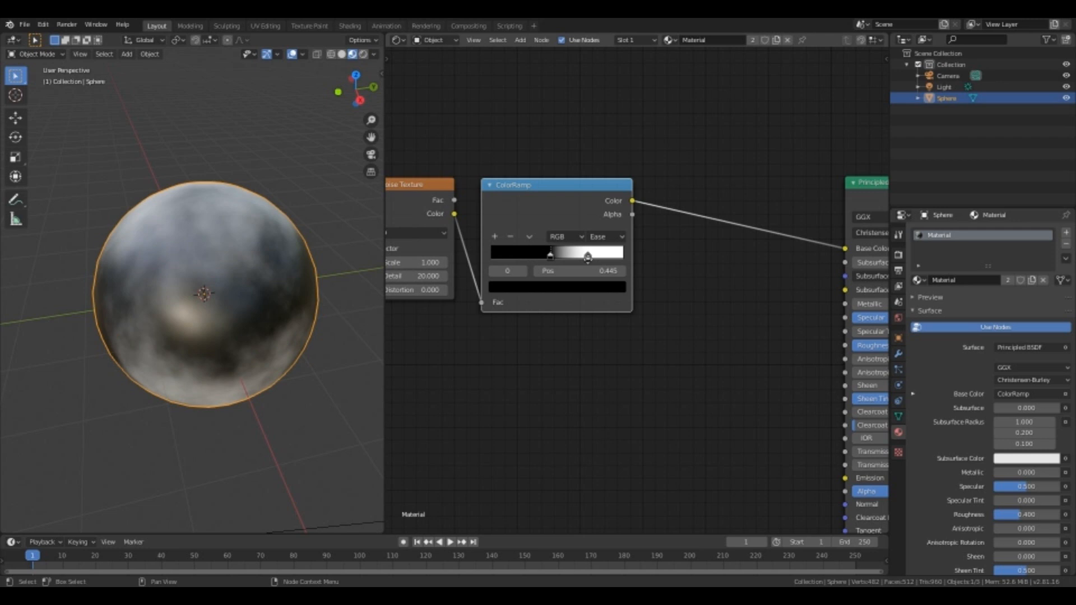
# Adjust the ColorRamp's black stop to about 0.477 and white stop to about 0.705, with the viewport in camera view
pyautogui.moveTo(588, 258); pyautogui.dragTo(568, 267)
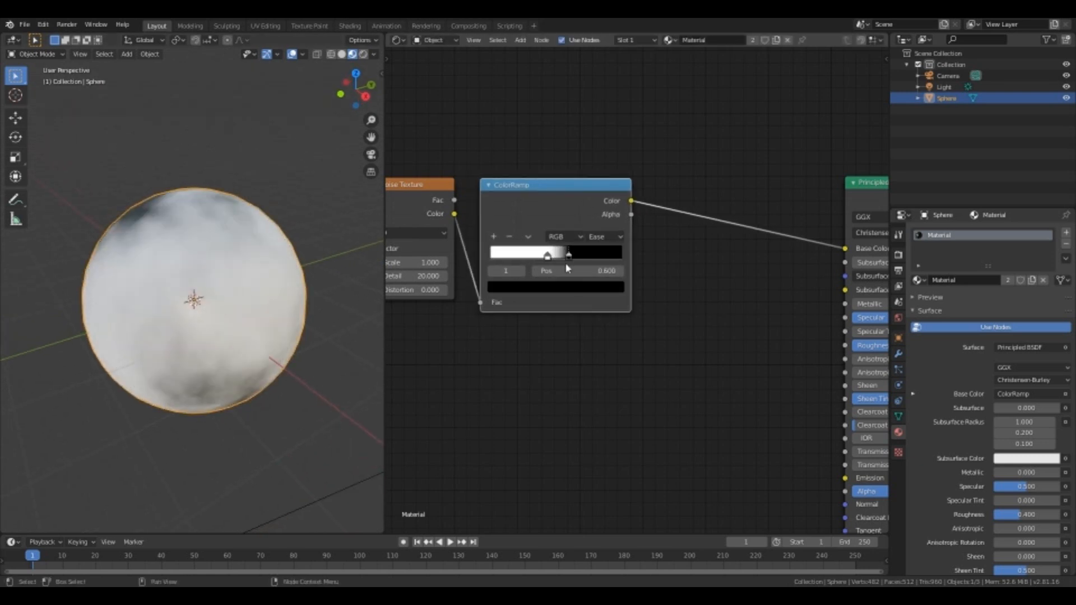
pyautogui.click(547, 257)
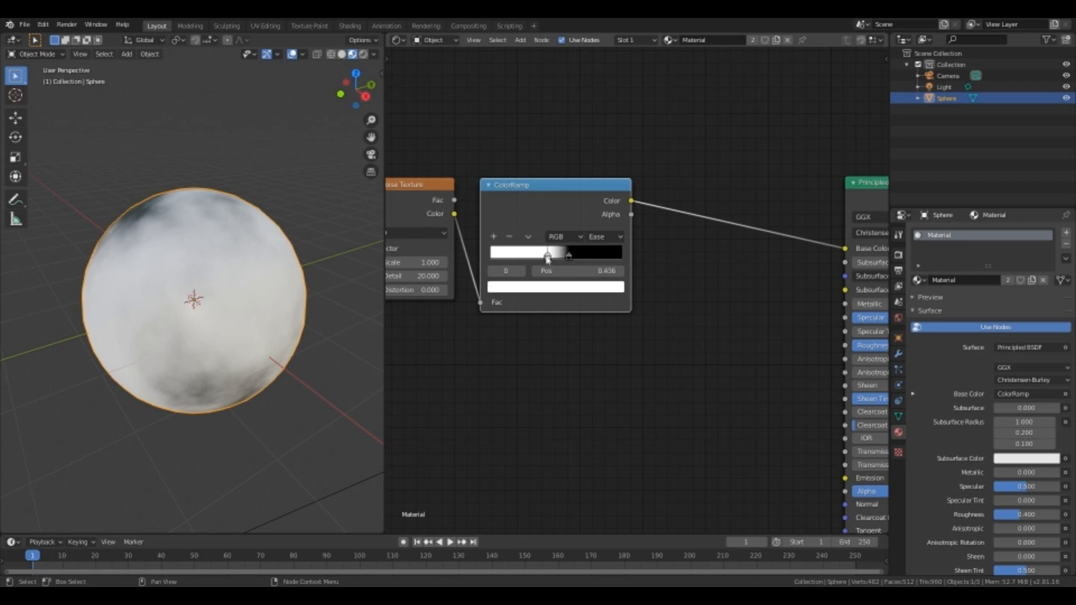
pyautogui.moveTo(558, 261)
pyautogui.mouseDown()
pyautogui.moveTo(535, 262)
pyautogui.moveTo(583, 261)
pyautogui.moveTo(542, 262)
pyautogui.moveTo(552, 263)
pyautogui.mouseUp()
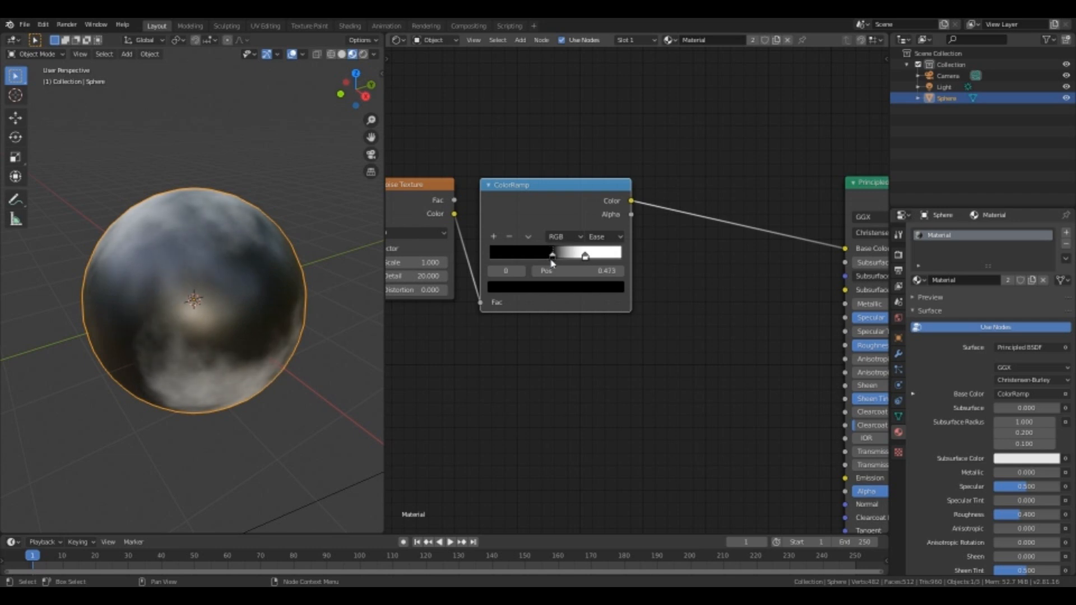
pyautogui.moveTo(586, 261); pyautogui.dragTo(571, 268)
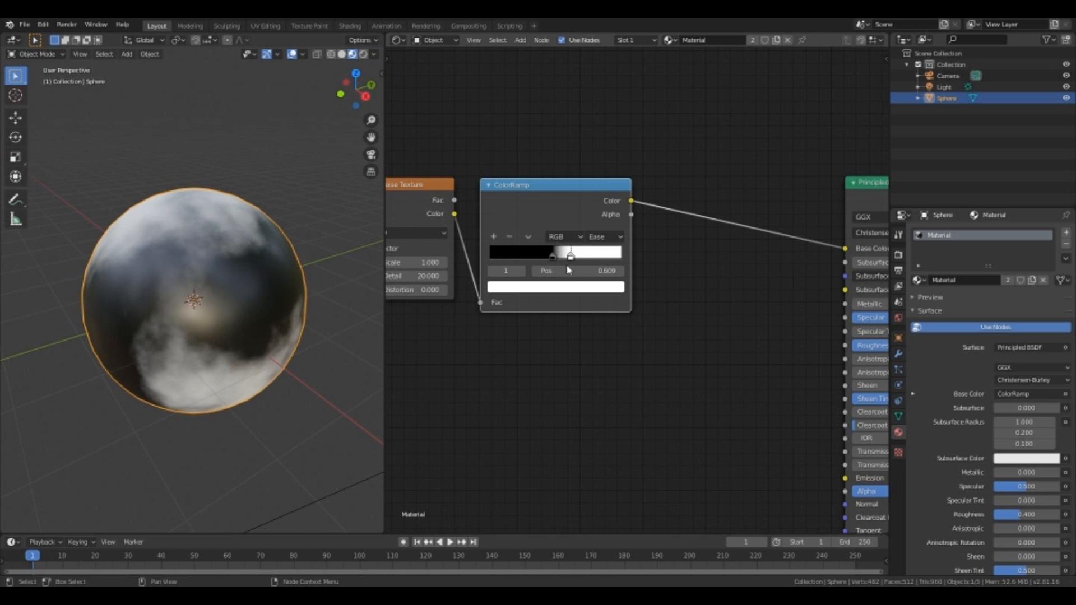
pyautogui.moveTo(567, 270); pyautogui.dragTo(564, 270)
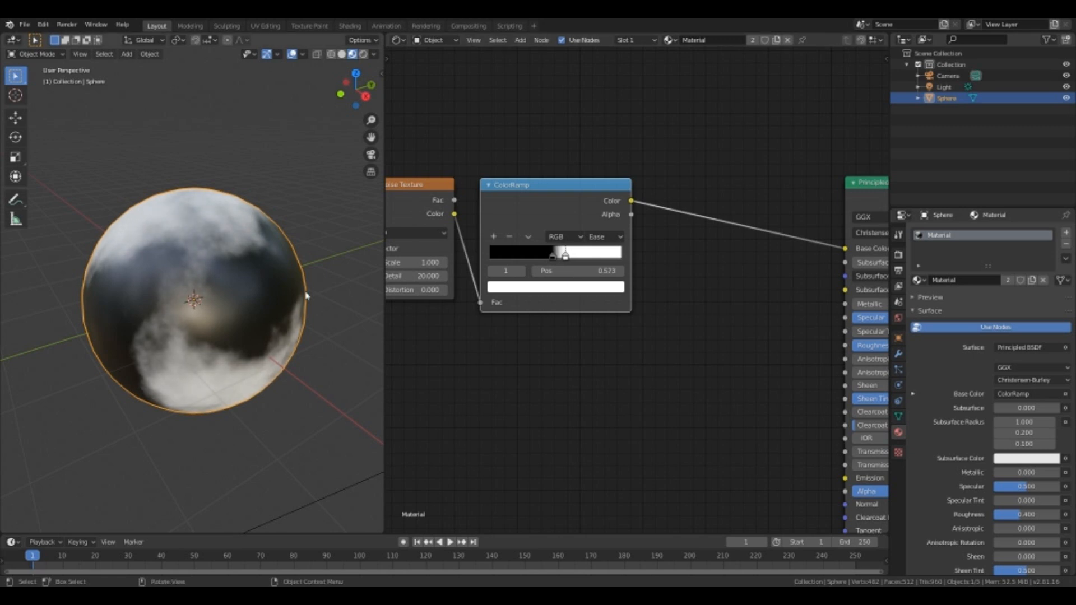
pyautogui.press('KP_0')
pyautogui.moveTo(551, 259)
pyautogui.mouseDown()
pyautogui.moveTo(586, 259)
pyautogui.moveTo(545, 265)
pyautogui.moveTo(589, 264)
pyautogui.moveTo(555, 265)
pyautogui.mouseUp()
# Add a Mapping node directly ahead of the Noise Texture node
pyautogui.moveTo(513, 377); pyautogui.dragTo(829, 393, button='middle')
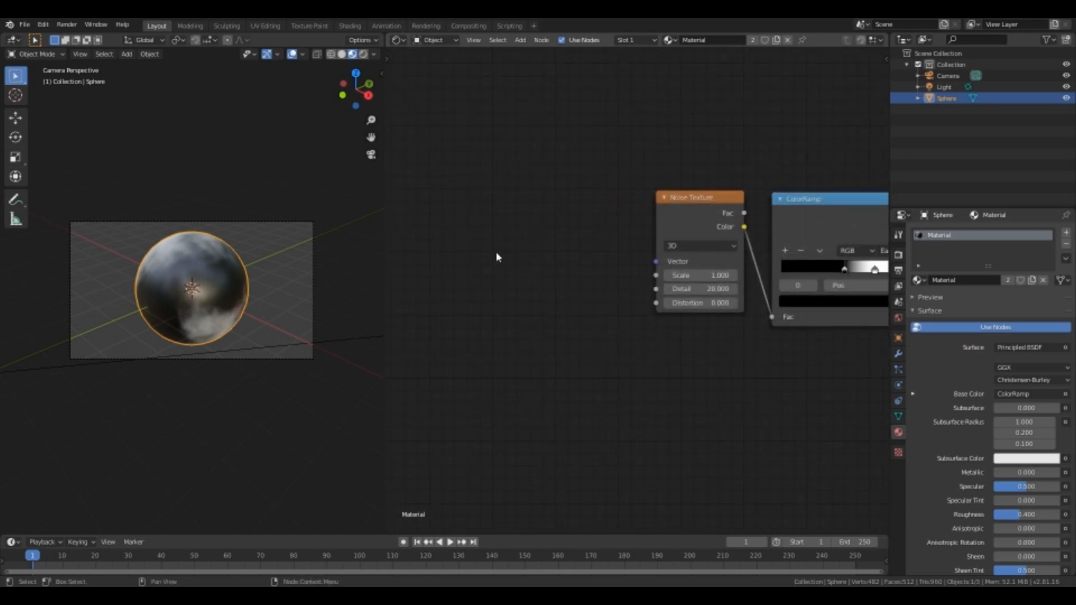
pyautogui.hotkey('shift', 'a')
pyautogui.moveTo(480, 227)
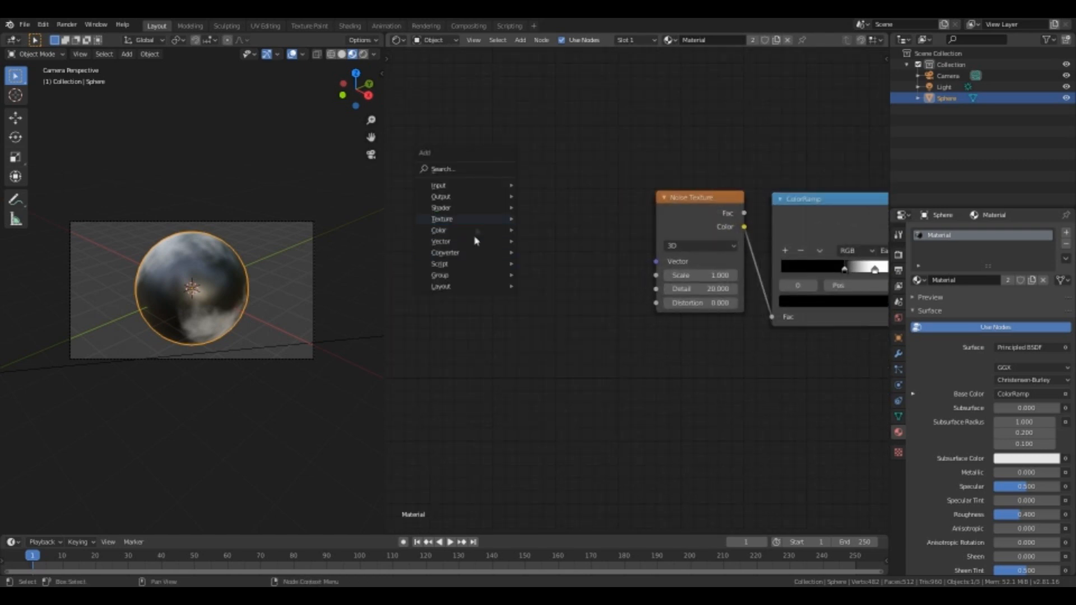
pyautogui.click(547, 265)
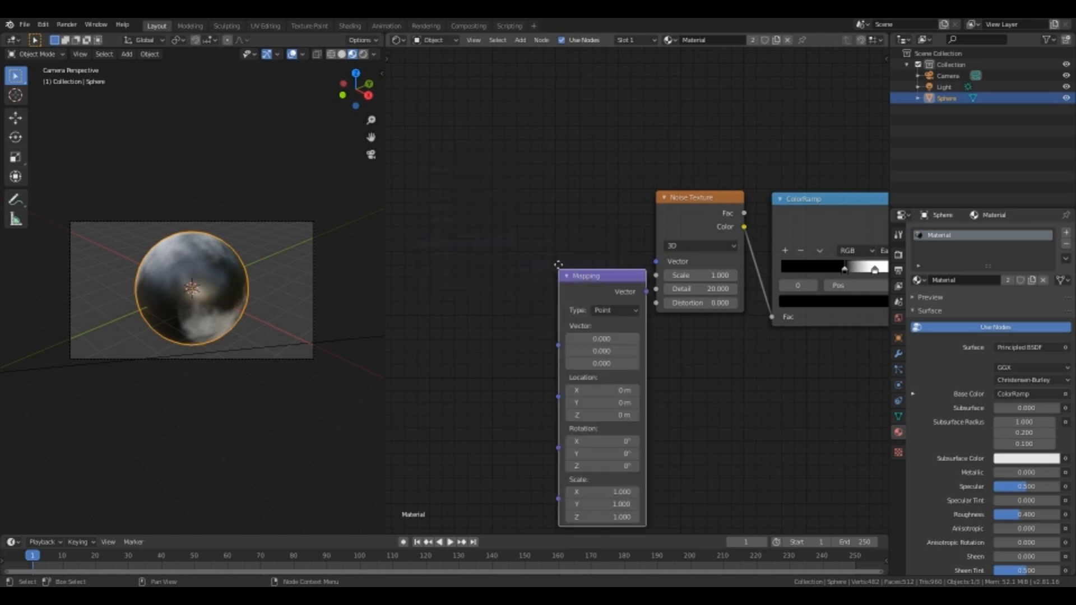
pyautogui.click(543, 190)
# Add a Texture Coordinate node ahead of Mapping and link its Object output through Mapping into the Noise Texture's Vector
pyautogui.hotkey('shift', 'a')
pyautogui.moveTo(432, 149)
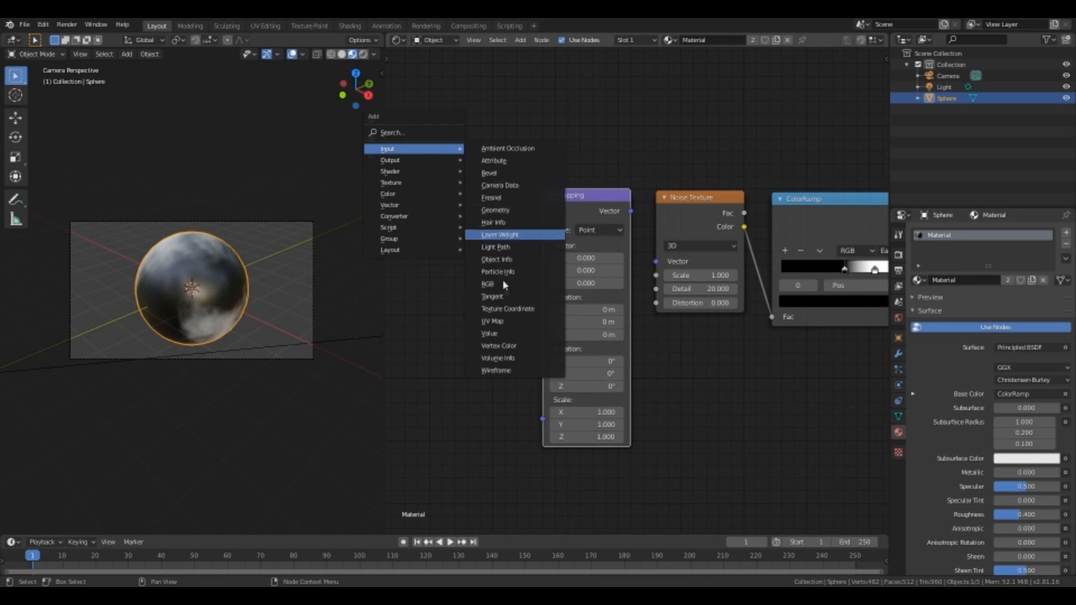
pyautogui.click(504, 311)
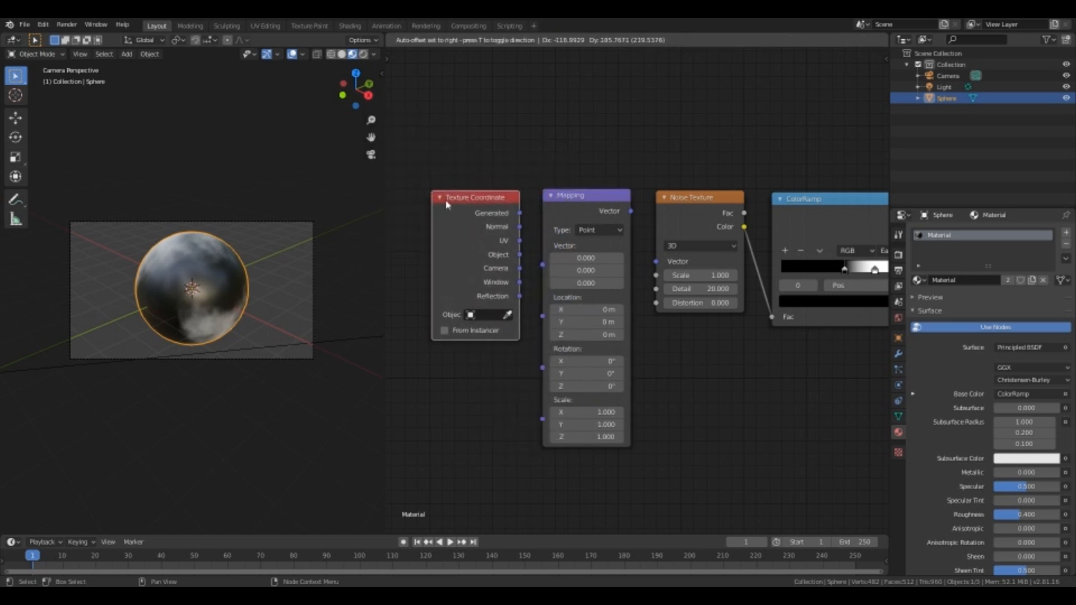
pyautogui.click(422, 190)
pyautogui.moveTo(520, 254); pyautogui.dragTo(542, 265)
pyautogui.moveTo(631, 211); pyautogui.dragTo(656, 261)
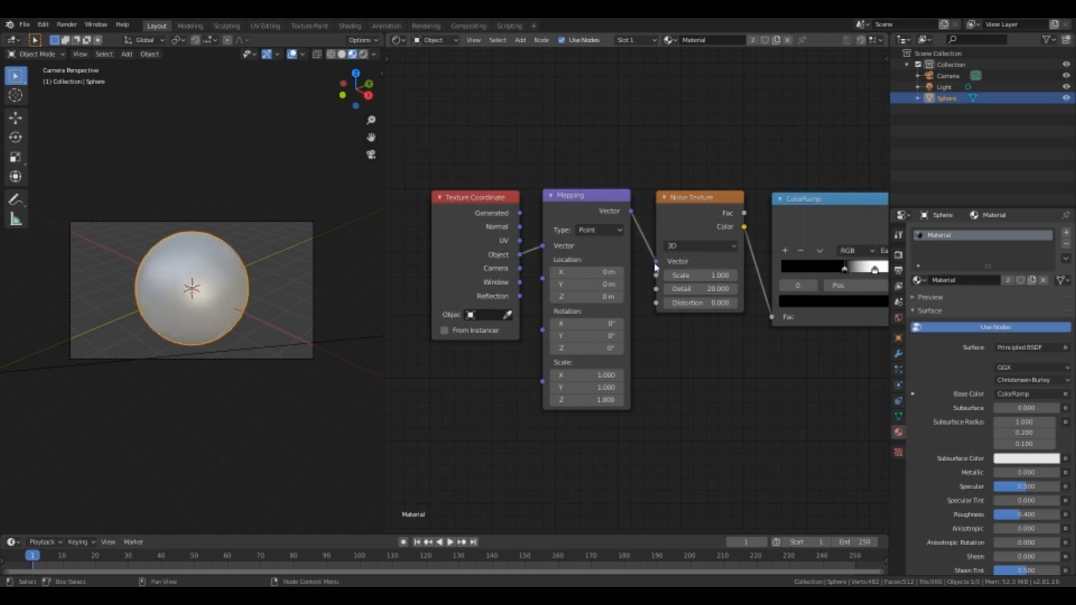
# Try the Noise Texture's 2D, 1D and 4D dimension modes on the sphere and return it to 3D
pyautogui.moveTo(672, 381); pyautogui.dragTo(664, 380, button='middle')
pyautogui.moveTo(623, 388); pyautogui.dragTo(672, 396, button='middle')
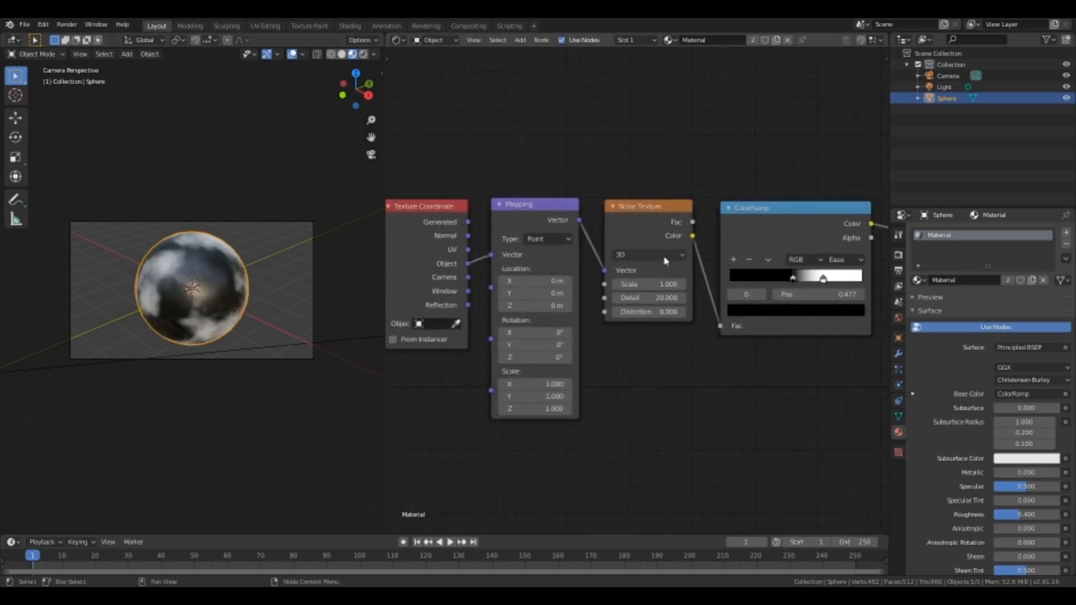
pyautogui.click(648, 254)
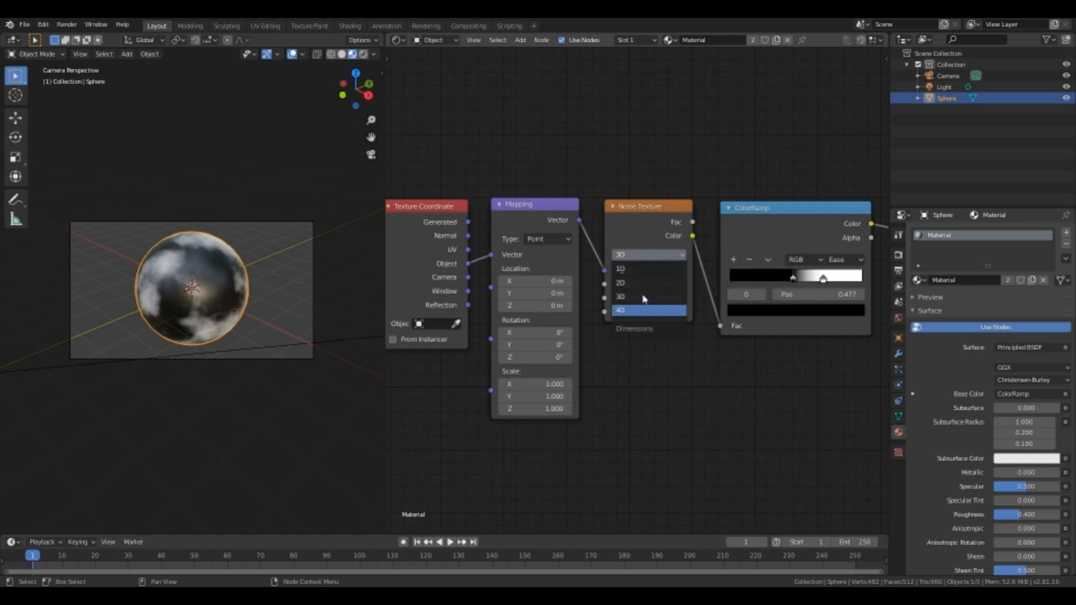
pyautogui.click(644, 283)
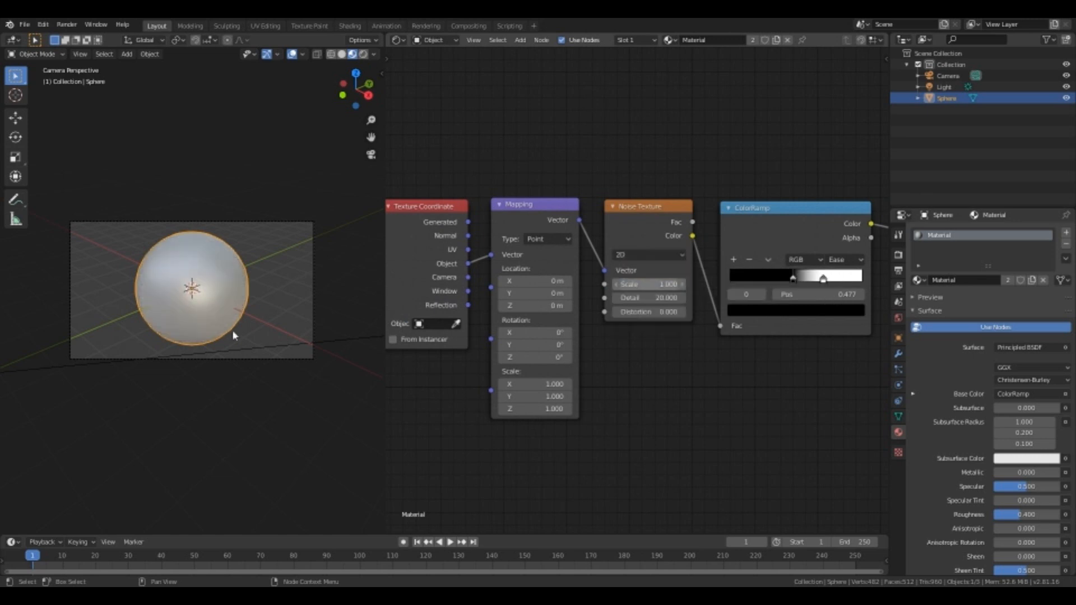
pyautogui.click(647, 256)
pyautogui.click(647, 269)
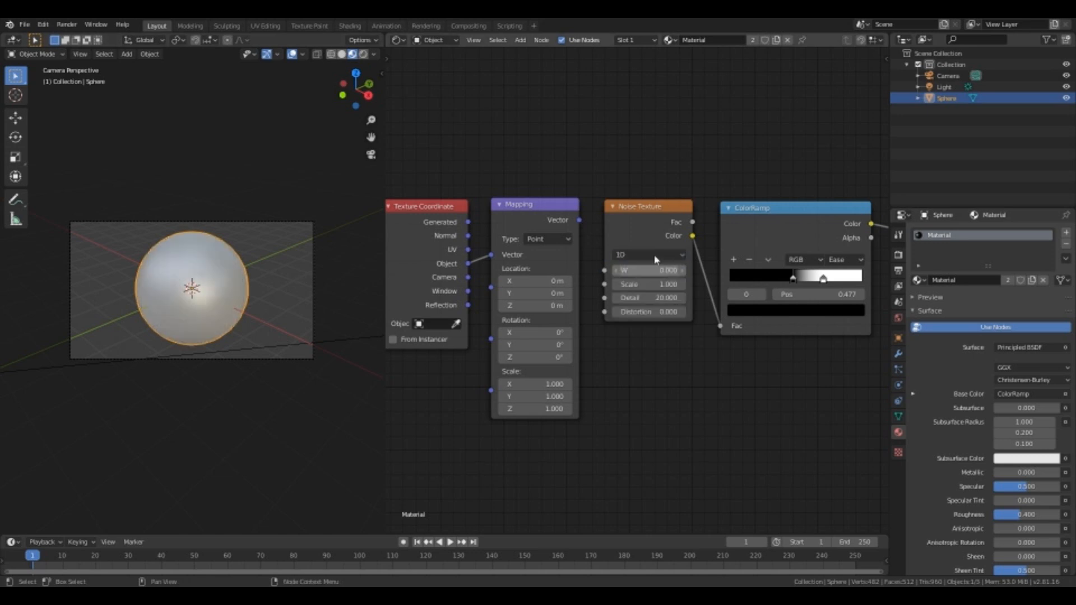
pyautogui.click(656, 258)
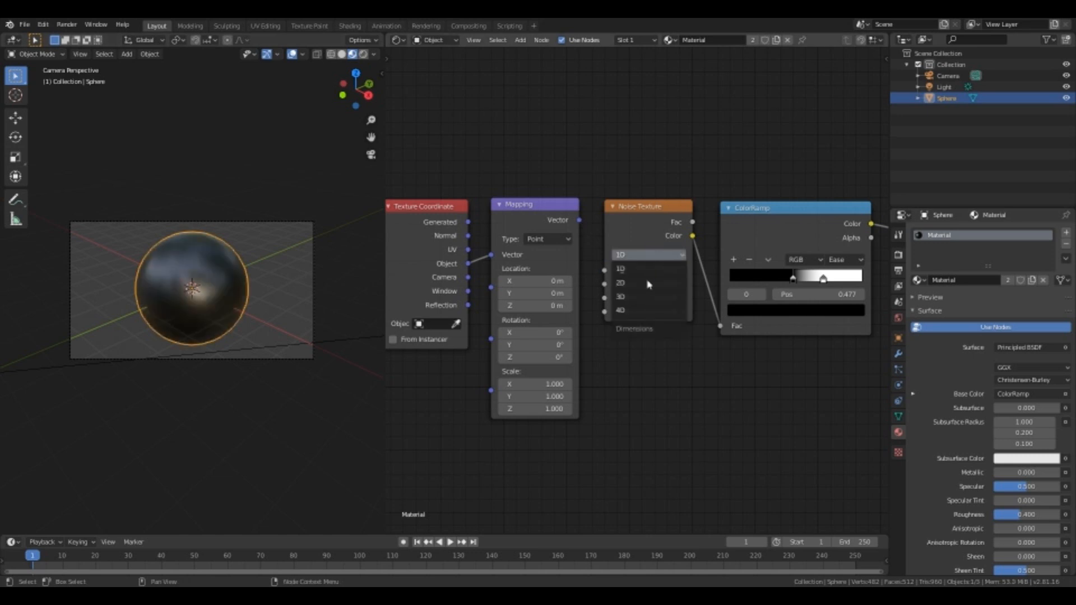
pyautogui.click(645, 310)
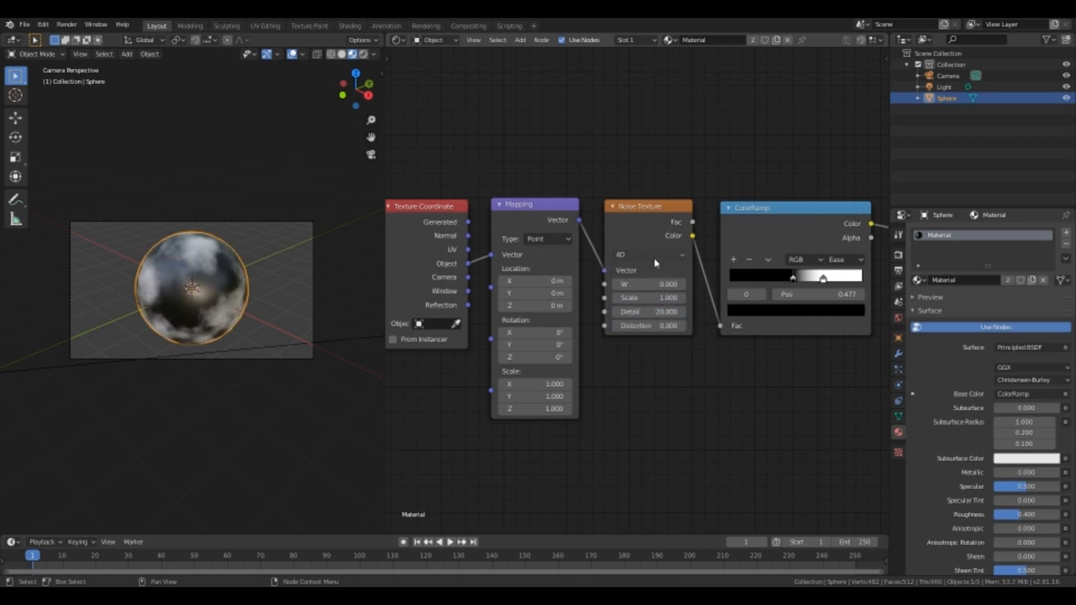
pyautogui.click(653, 256)
pyautogui.click(641, 297)
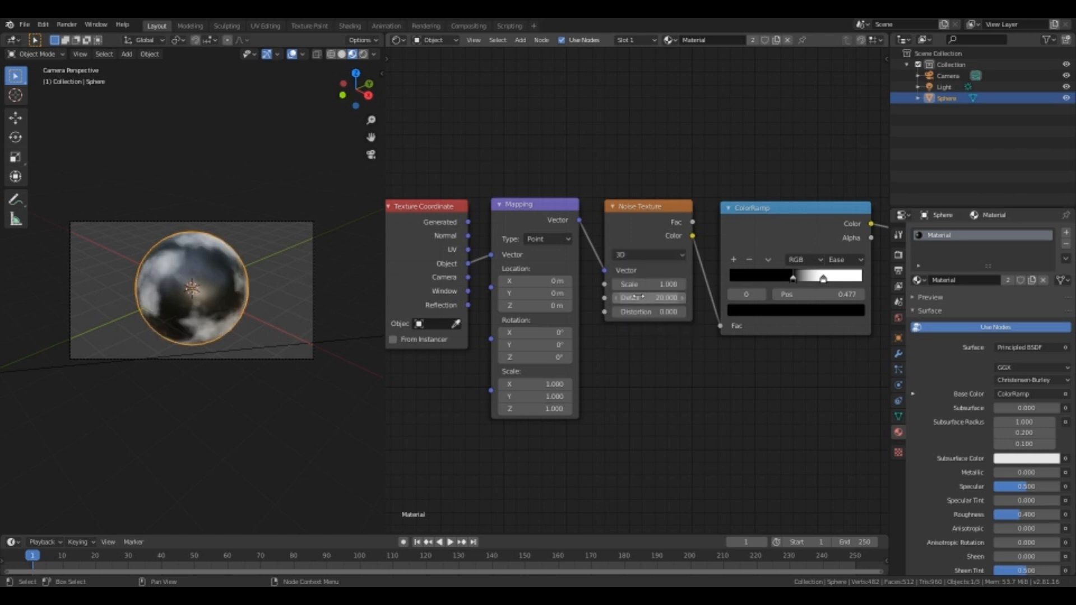
pyautogui.click(648, 255)
pyautogui.click(642, 311)
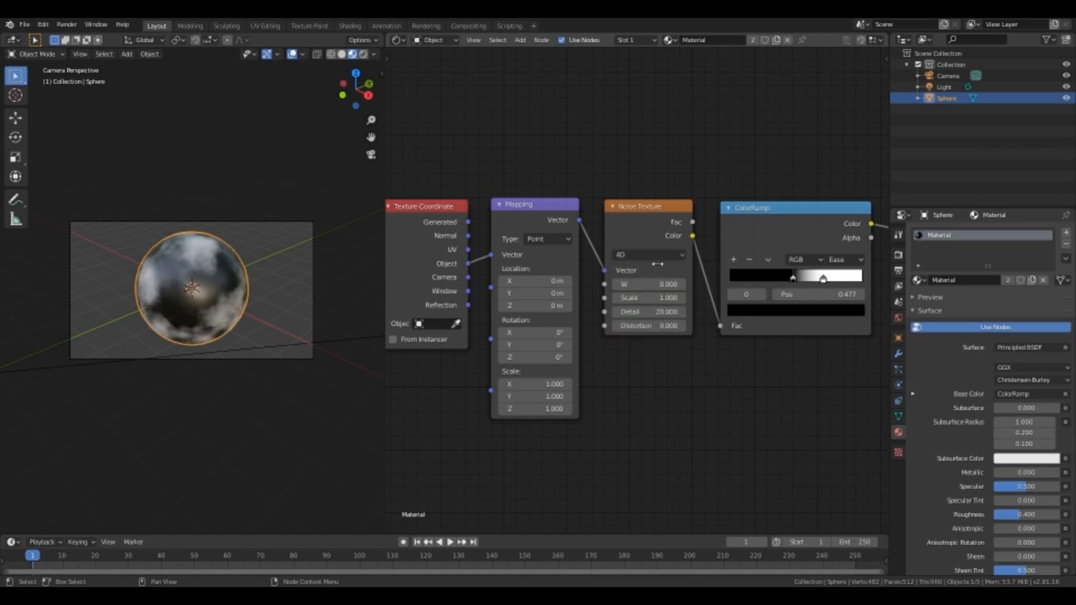
pyautogui.click(650, 255)
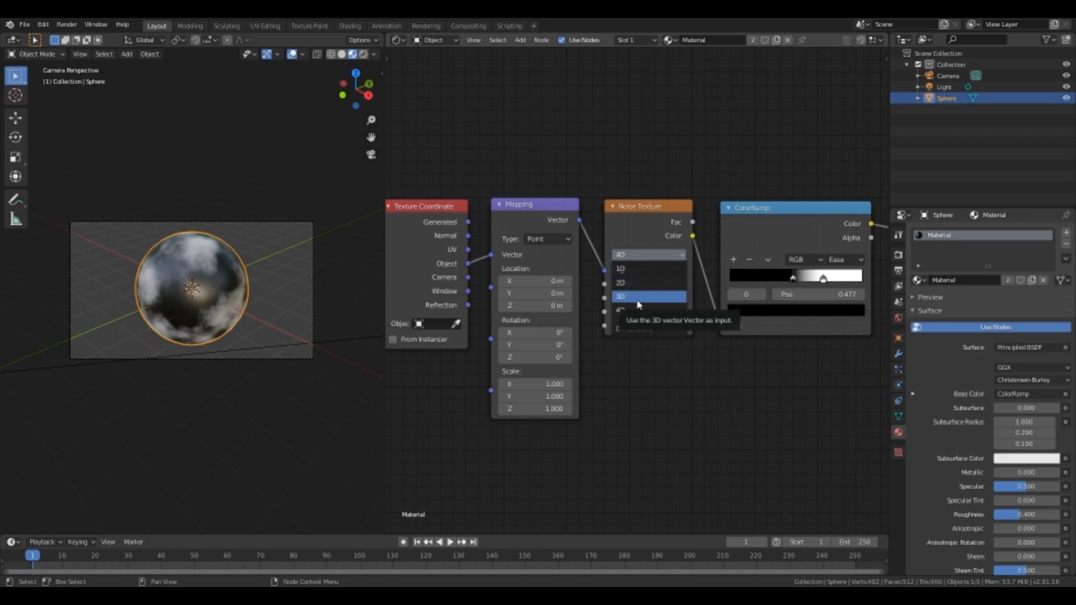
pyautogui.click(639, 297)
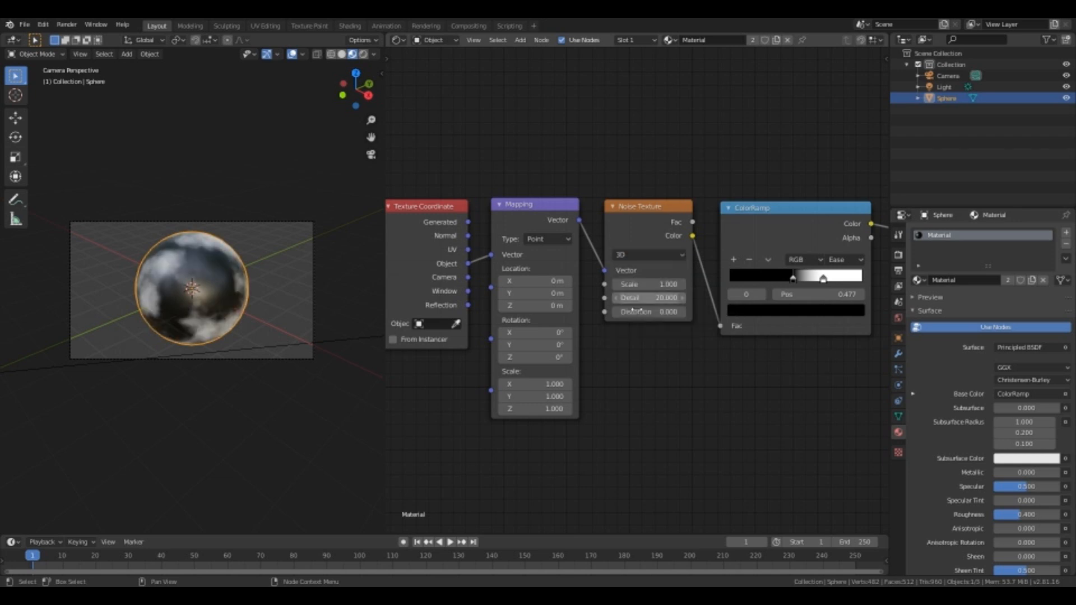
# Change the ColorRamp's white stop to a saturated blue
pyautogui.moveTo(691, 403); pyautogui.dragTo(496, 388, button='middle')
pyautogui.click(636, 256)
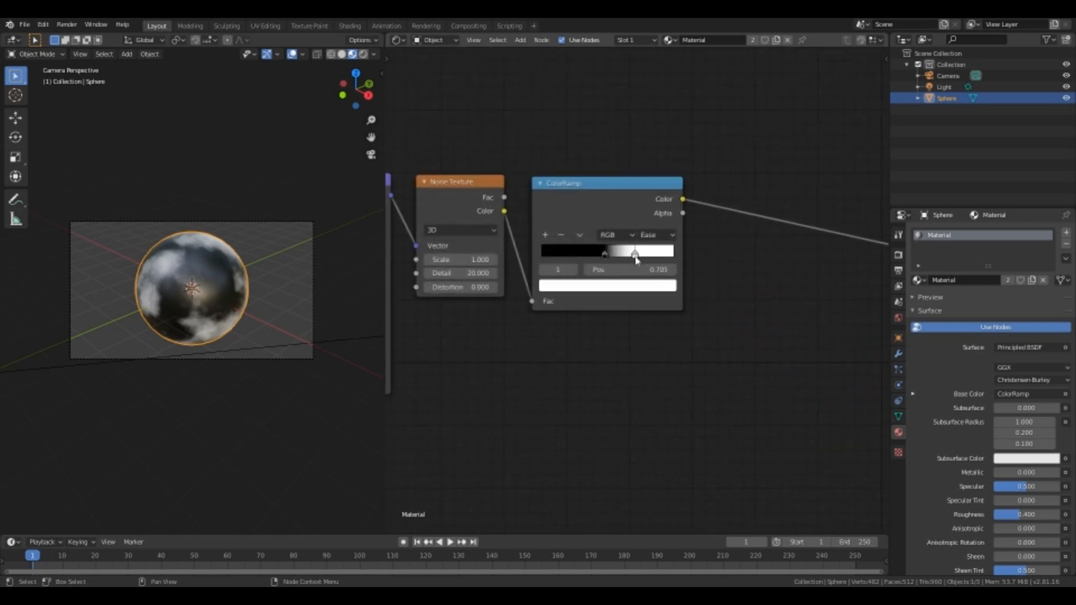
pyautogui.click(628, 287)
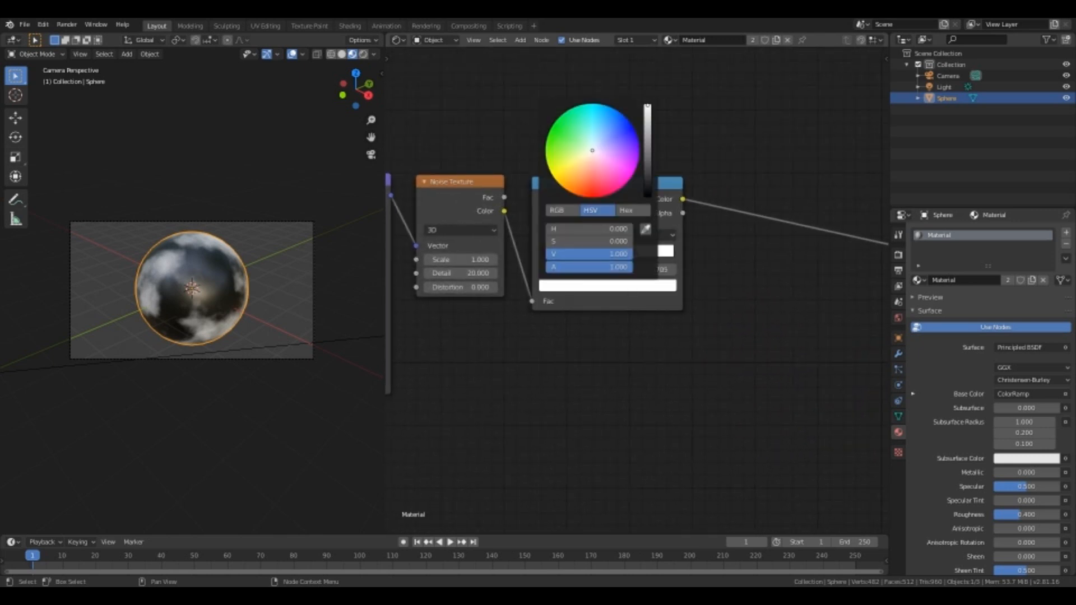
pyautogui.click(633, 127)
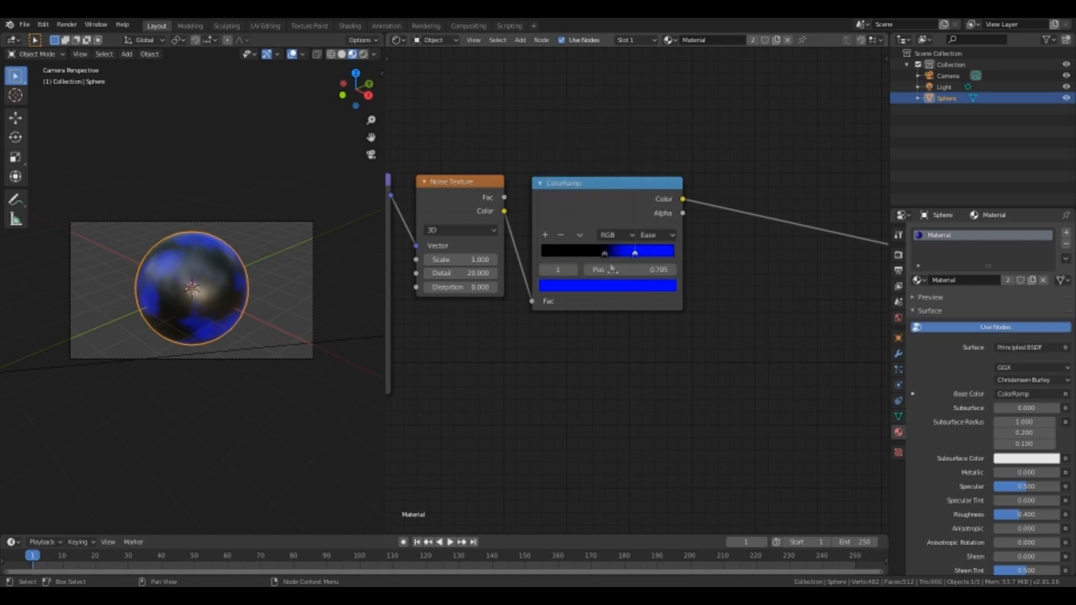
# Change the ColorRamp's black stop to a bright saturated green
pyautogui.click(605, 256)
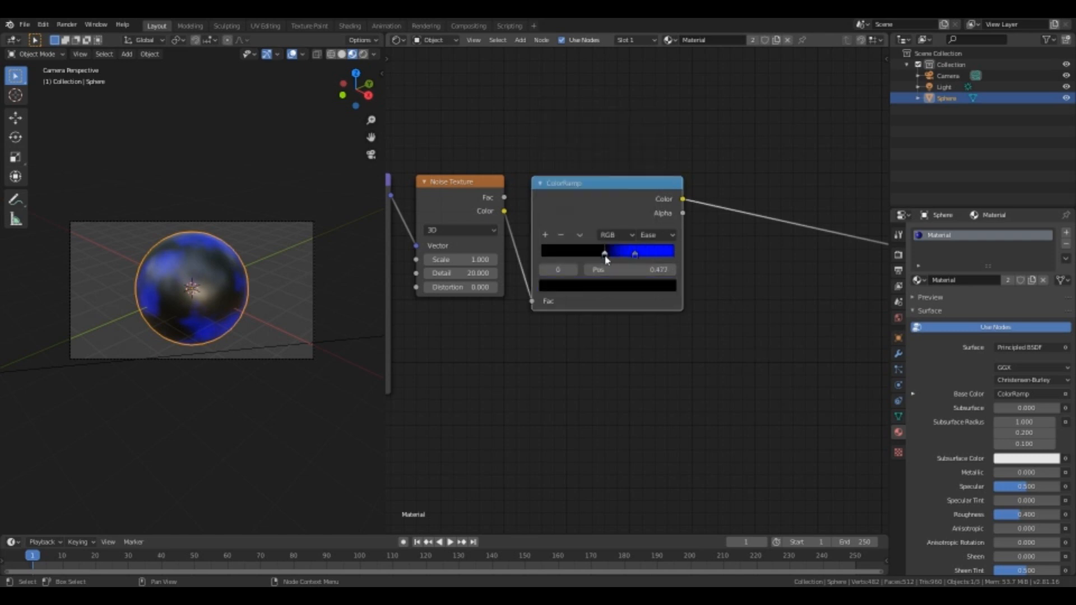
pyautogui.click(600, 289)
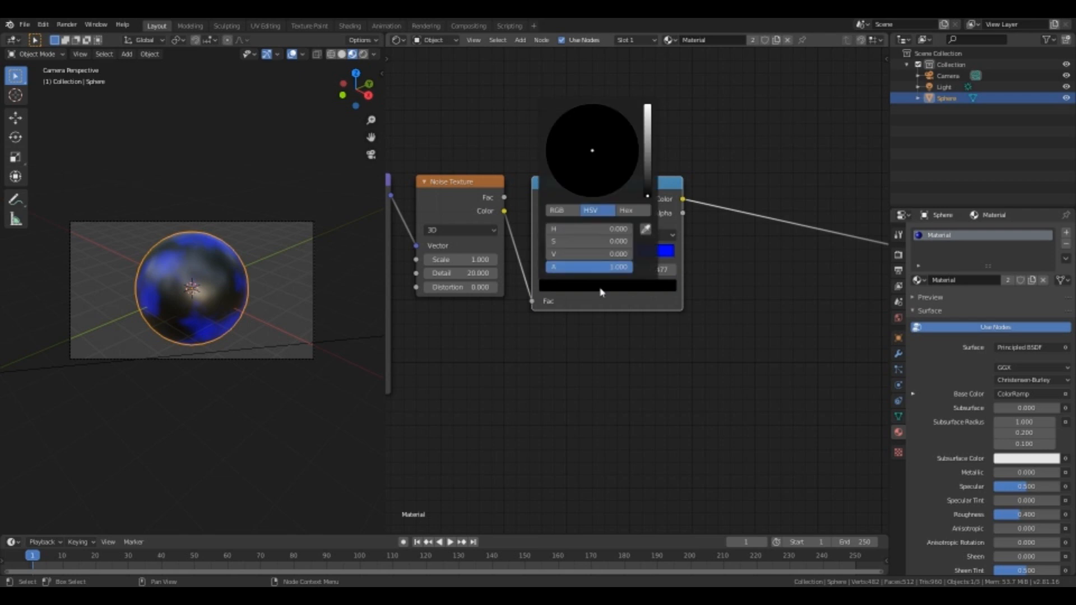
pyautogui.moveTo(647, 194); pyautogui.dragTo(648, 107)
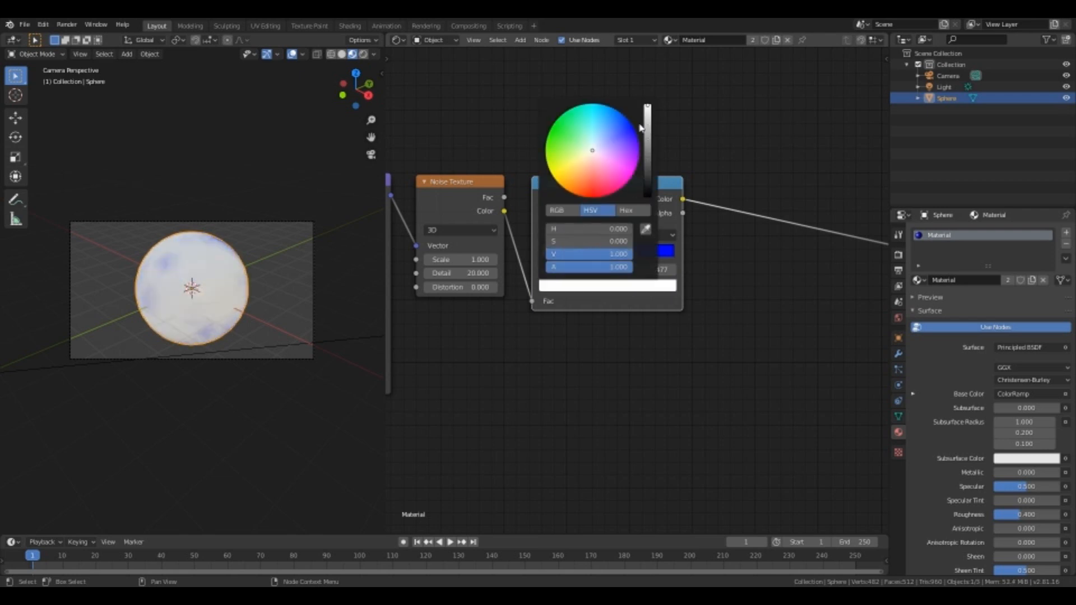
pyautogui.moveTo(600, 155); pyautogui.dragTo(552, 130)
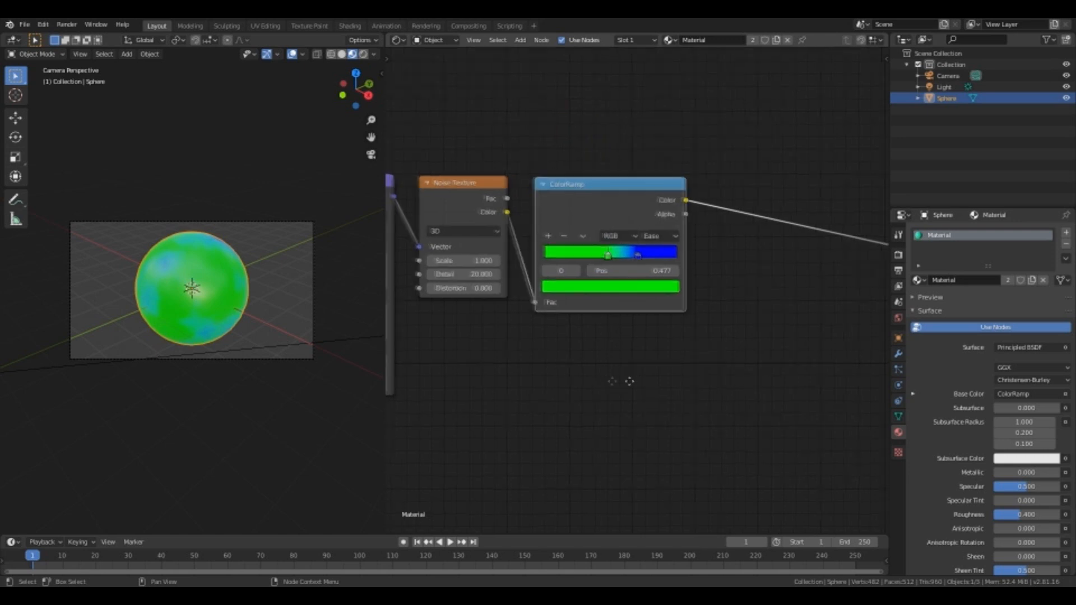
# Sharpen the green-blue boundary by moving the ColorRamp's green stop to about 0.455 and the blue stop close beside it
pyautogui.moveTo(610, 379); pyautogui.dragTo(663, 381, button='middle')
pyautogui.moveTo(673, 259); pyautogui.dragTo(663, 264)
pyautogui.scroll(2, 215, 262)
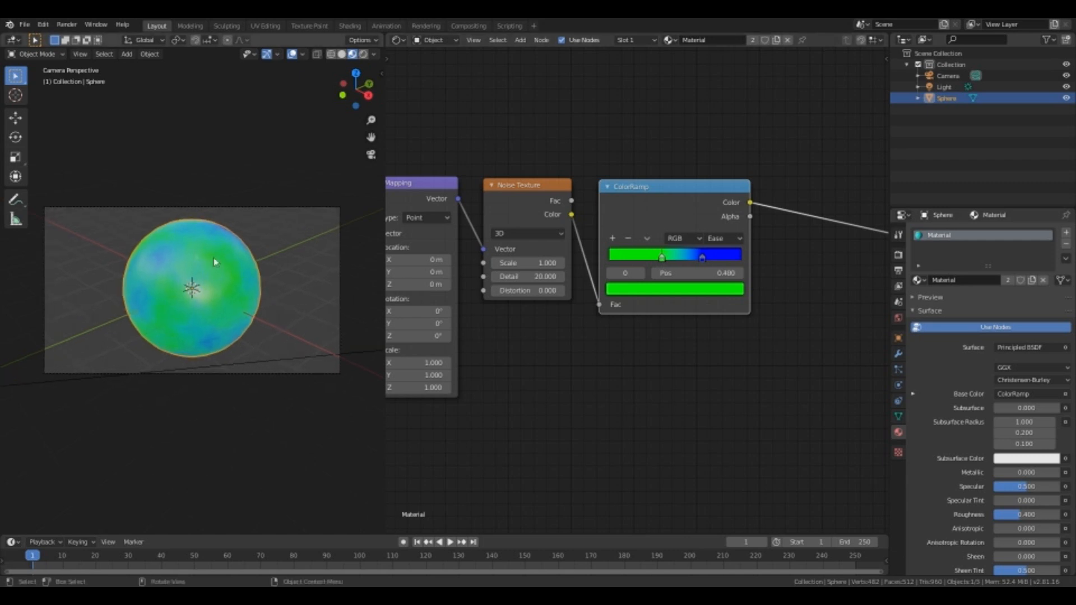
pyautogui.click(704, 258)
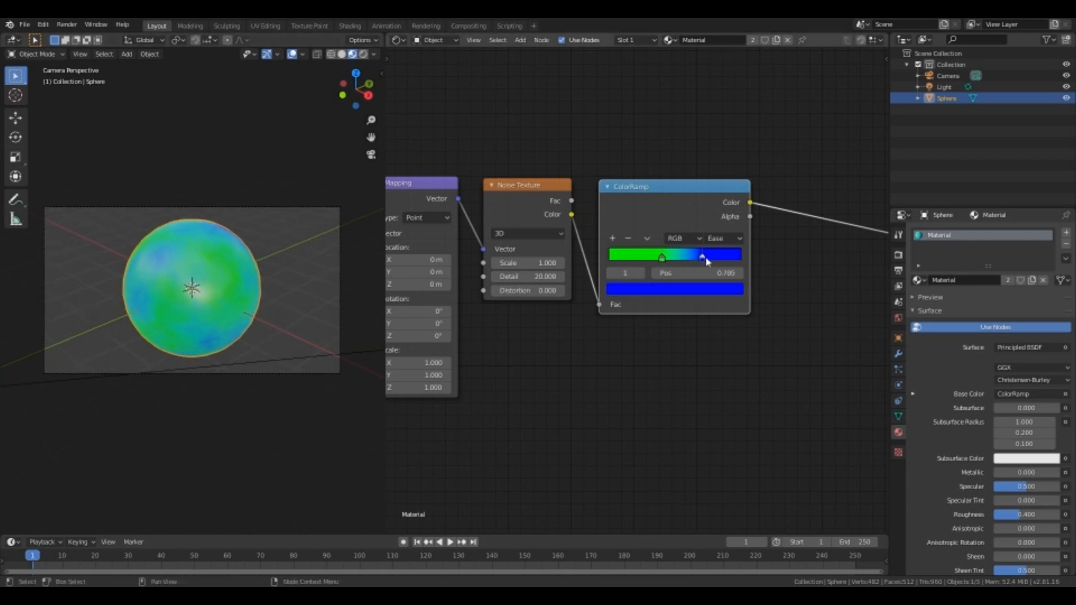
pyautogui.moveTo(704, 262); pyautogui.dragTo(671, 261)
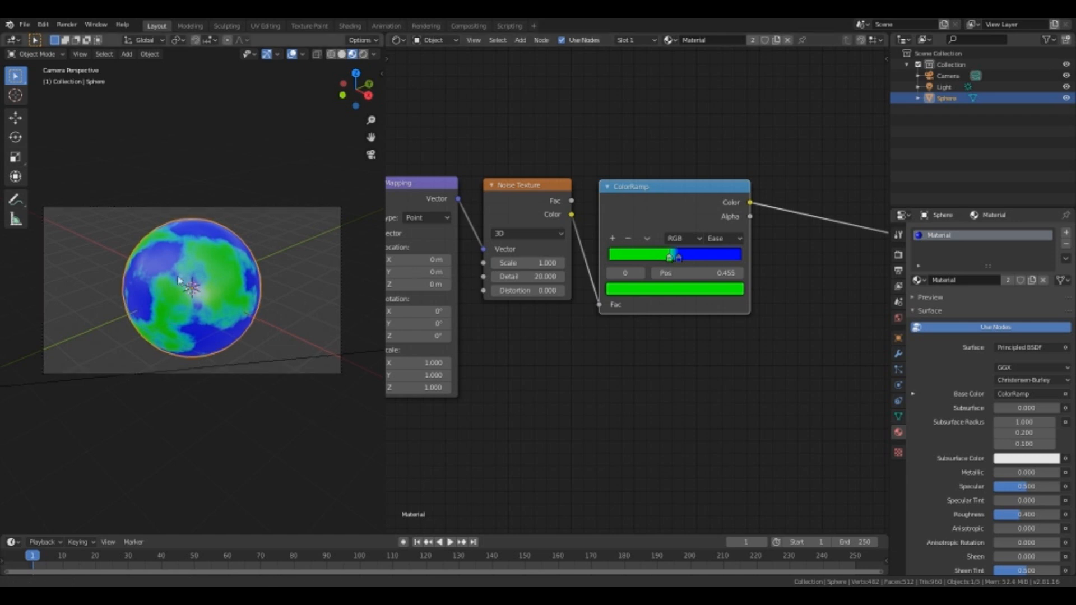
# Mute the ColorRamp's green stop to a darker, less saturated green with saturation about 0.80 and value about 0.79
pyautogui.scroll(5, 187, 240)
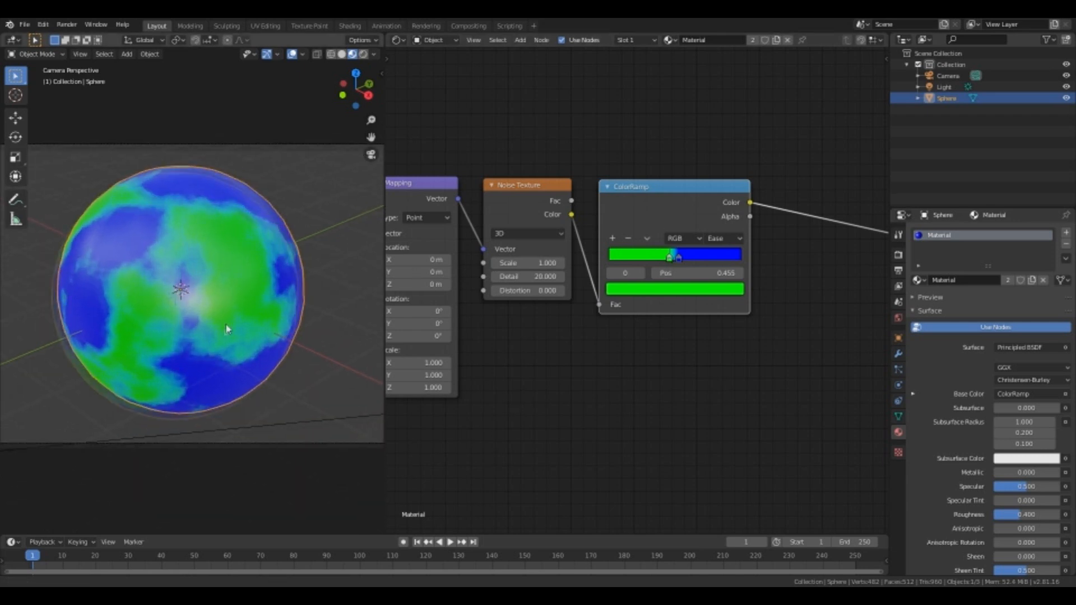
pyautogui.scroll(3, 251, 344)
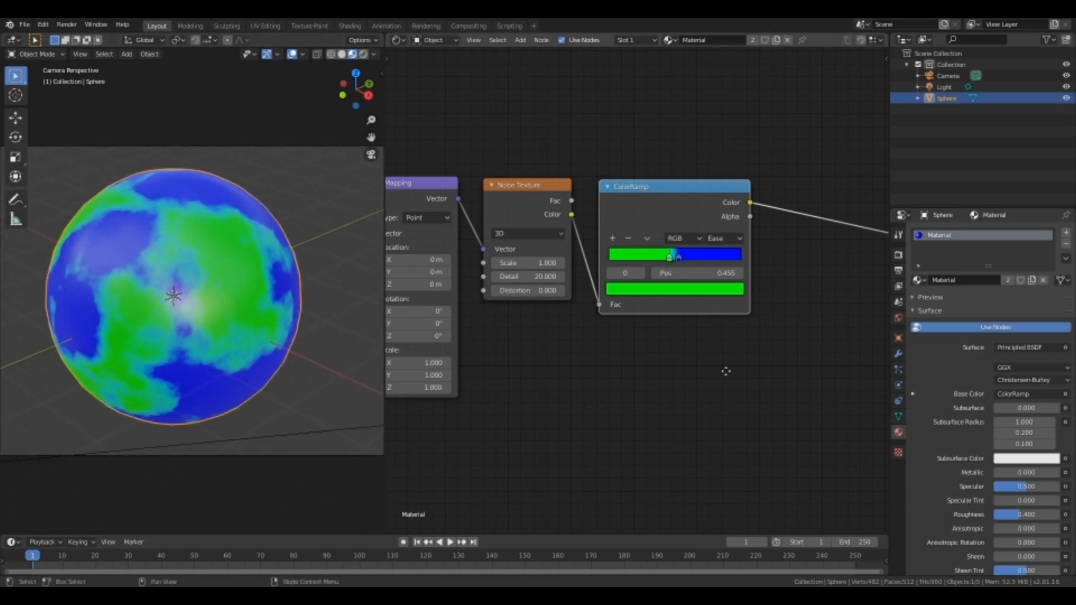
pyautogui.moveTo(726, 371); pyautogui.dragTo(683, 378, button='middle')
pyautogui.click(645, 303)
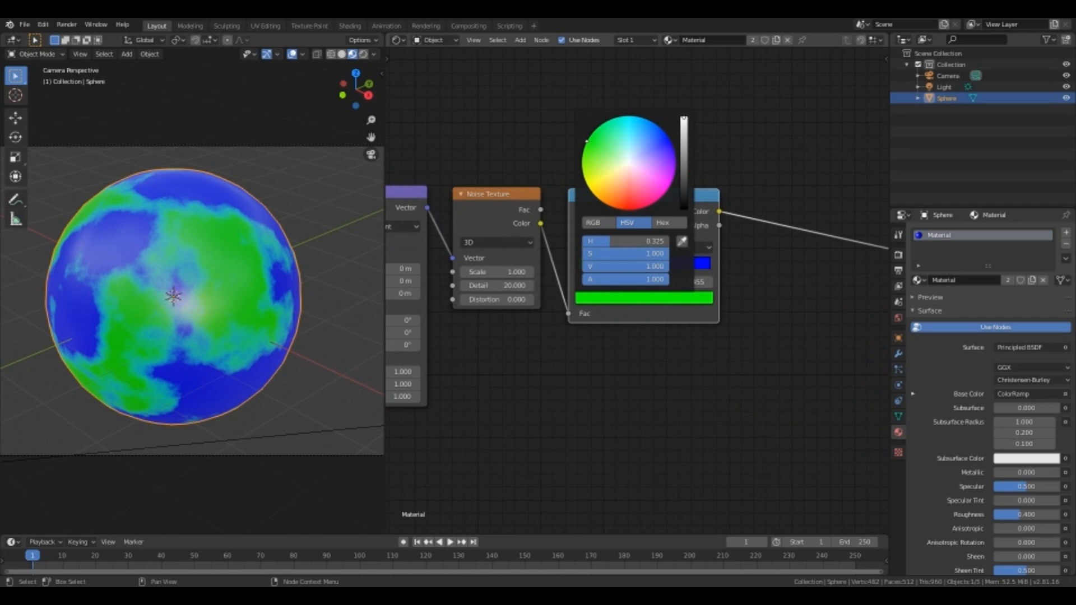
pyautogui.moveTo(587, 141); pyautogui.dragTo(600, 144)
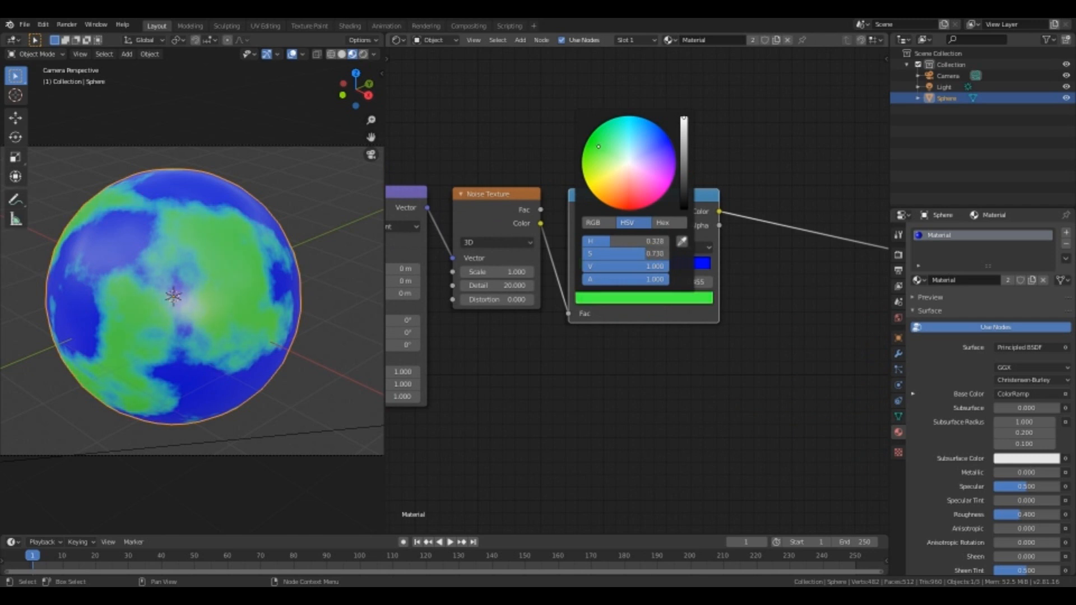
pyautogui.moveTo(685, 122); pyautogui.dragTo(684, 132)
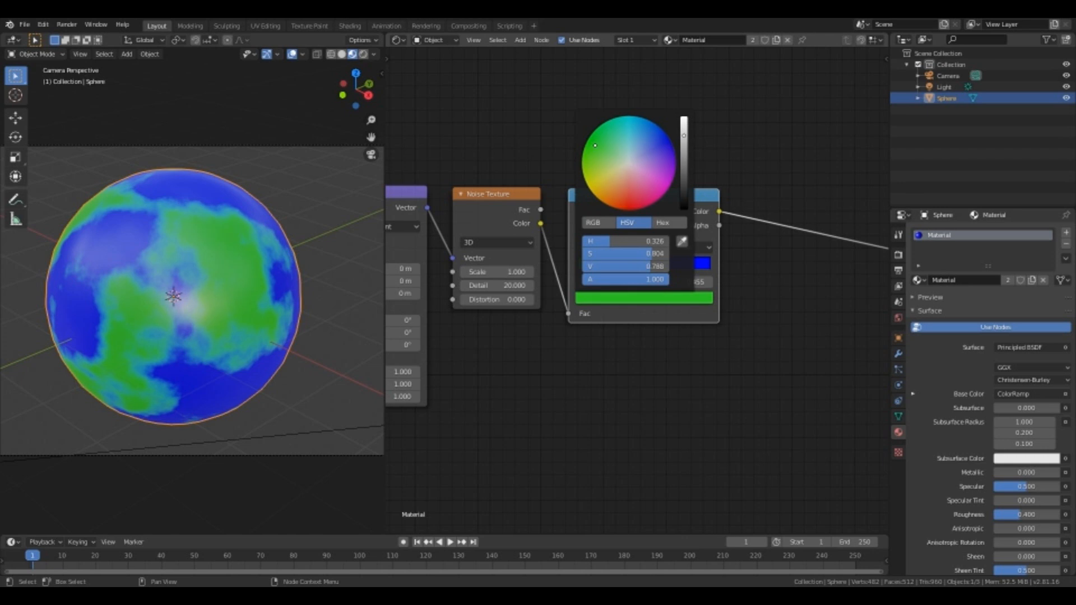
# Duplicate the ColorRamp straight down below the original and connect the Noise Texture's Color output to the copy's Fac input
pyautogui.moveTo(665, 386); pyautogui.dragTo(554, 319, button='middle')
pyautogui.scroll(-3, 624, 347)
pyautogui.moveTo(629, 352); pyautogui.dragTo(697, 309, button='middle')
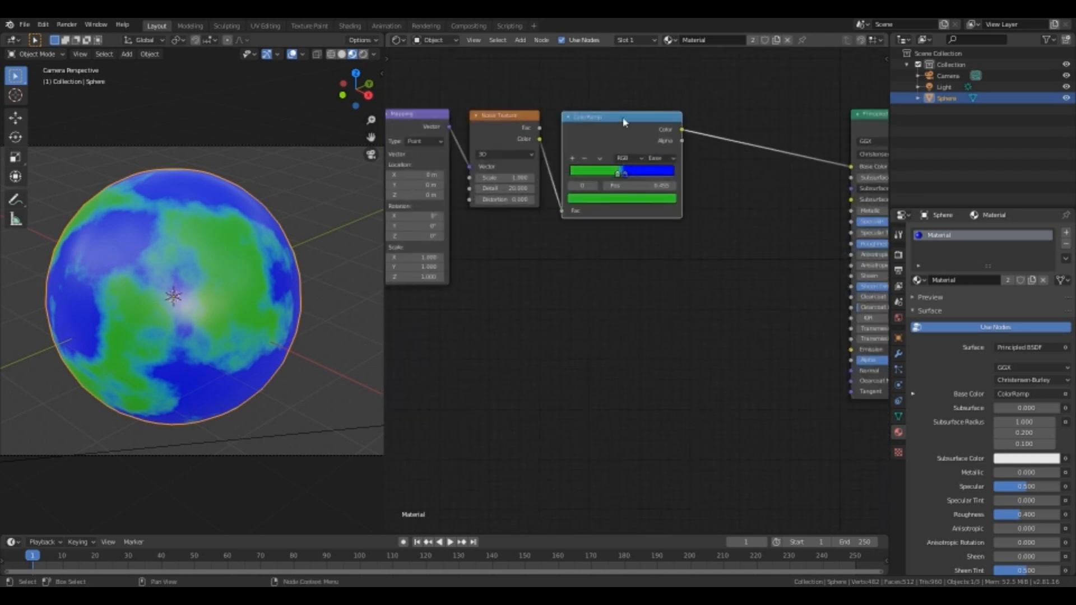
pyautogui.hotkey('shift', 'd')
pyautogui.press('y')
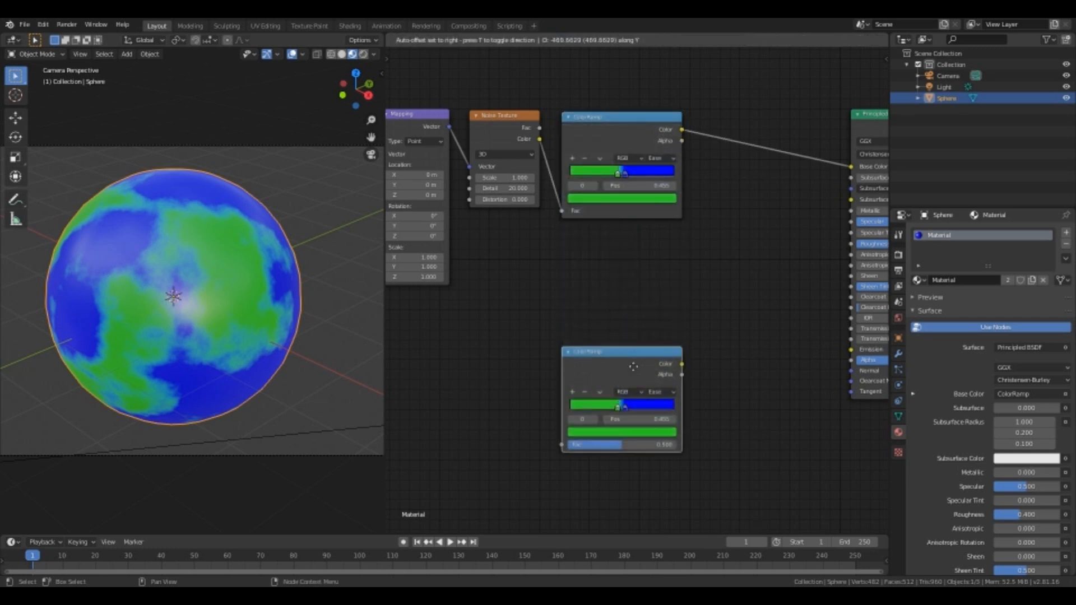
pyautogui.click(573, 189)
pyautogui.moveTo(541, 146); pyautogui.dragTo(577, 452)
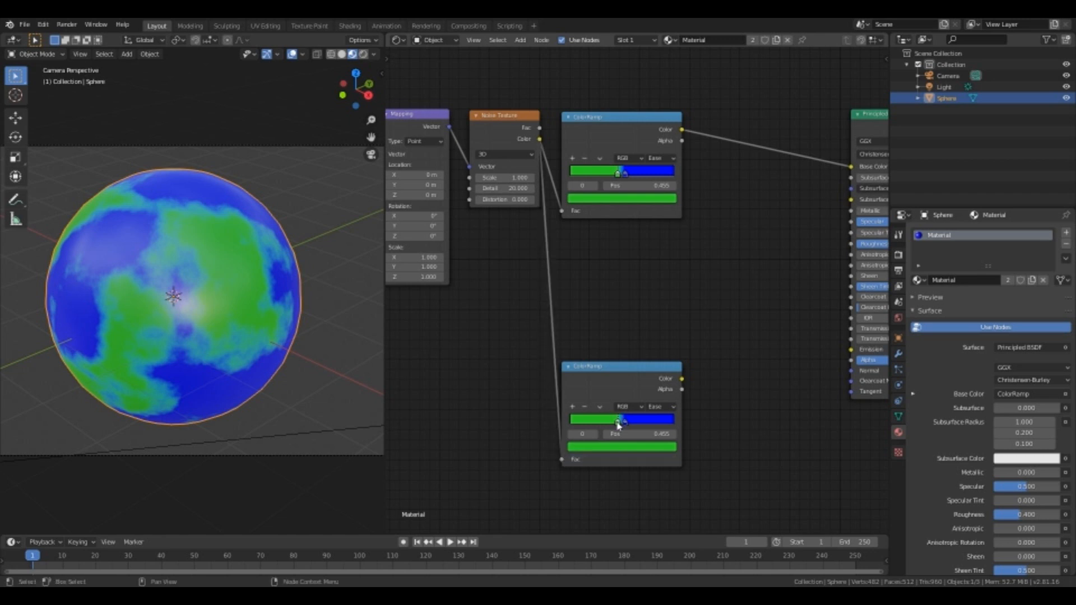
# Recolor the duplicated ColorRamp, making its green stop white and its blue stop black
pyautogui.click(619, 447)
pyautogui.moveTo(618, 422)
pyautogui.mouseDown()
pyautogui.moveTo(640, 421)
pyautogui.moveTo(600, 403)
pyautogui.moveTo(616, 402)
pyautogui.moveTo(571, 411)
pyautogui.mouseUp()
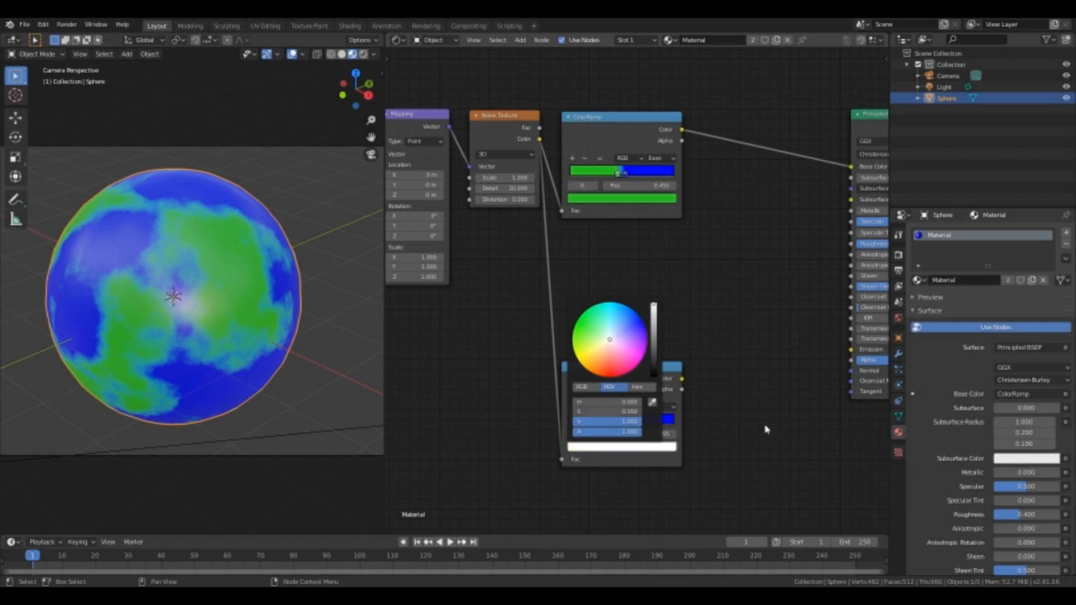
pyautogui.click(625, 422)
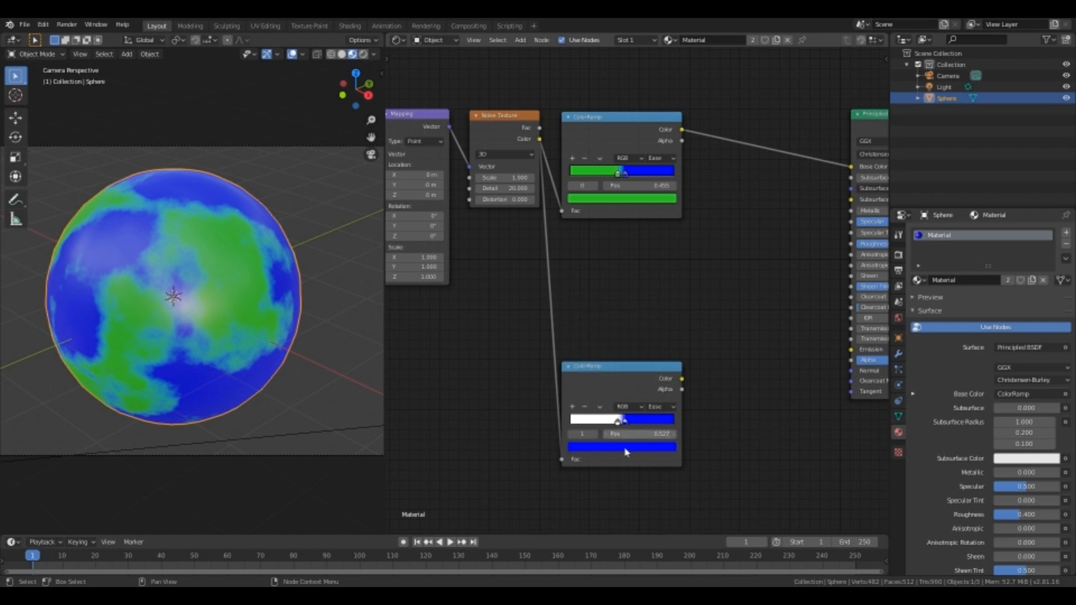
pyautogui.click(627, 451)
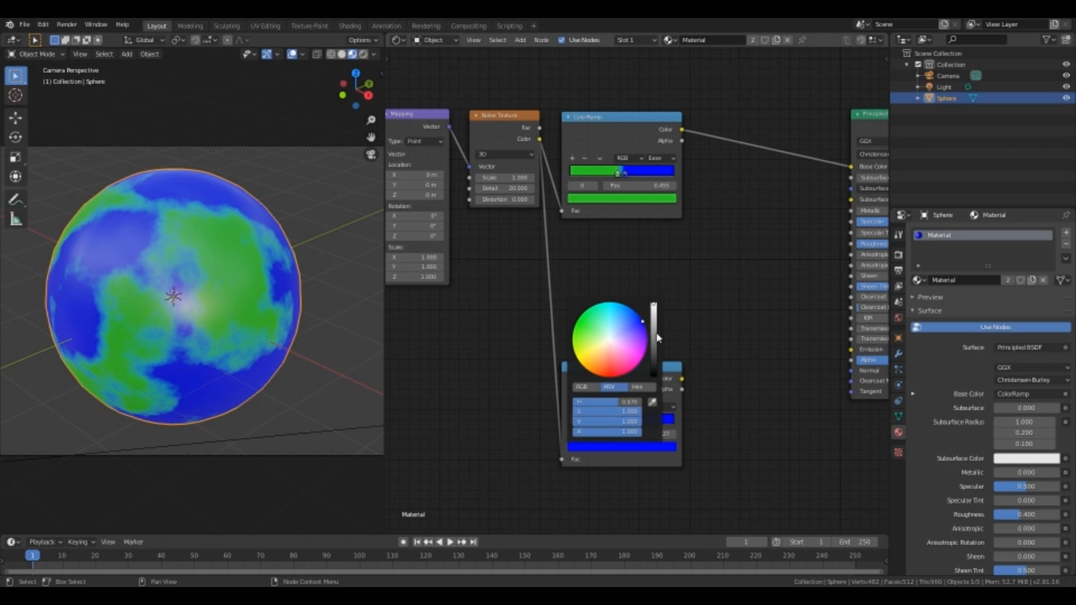
pyautogui.moveTo(611, 421); pyautogui.dragTo(572, 421)
# Connect the black-and-white ColorRamp's Color to the Principled BSDF's Roughness and check the sphere in rendered shading
pyautogui.moveTo(728, 298); pyautogui.dragTo(644, 302, button='middle')
pyautogui.moveTo(598, 381); pyautogui.dragTo(750, 253)
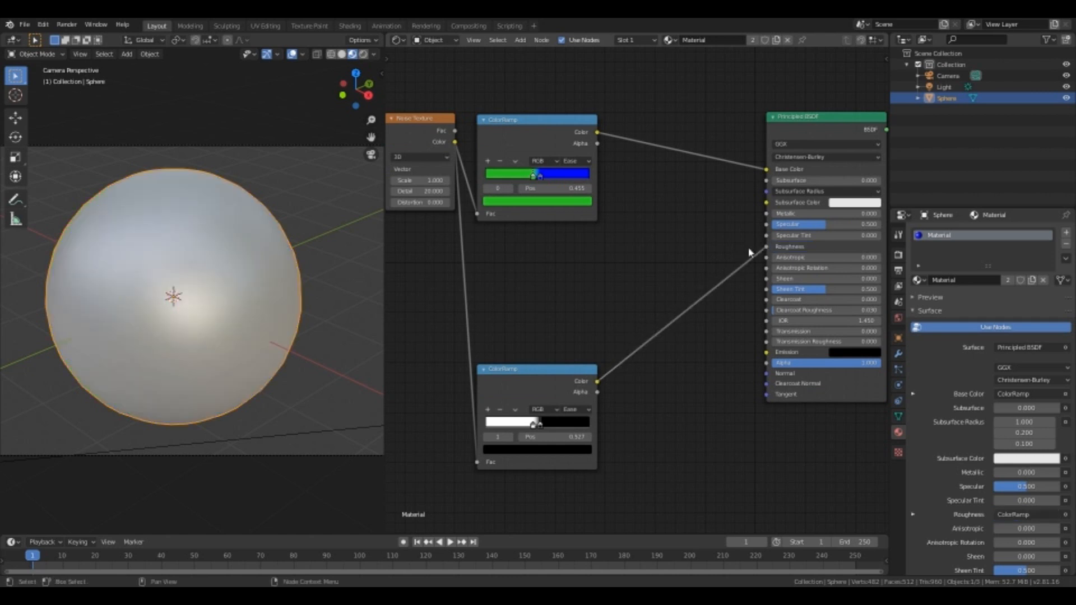
pyautogui.click(363, 58)
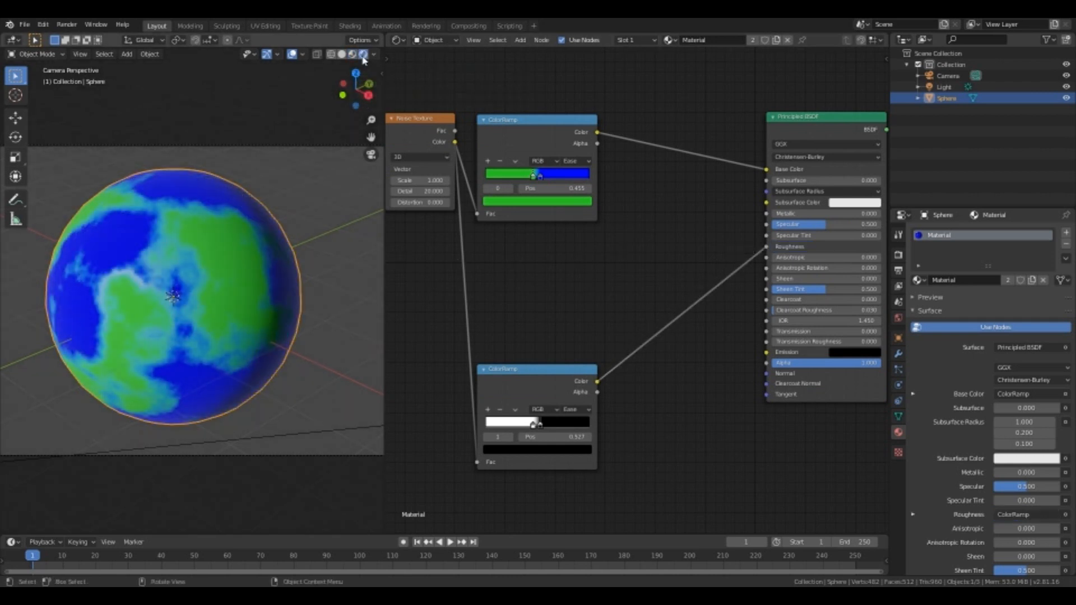
pyautogui.moveTo(238, 268); pyautogui.dragTo(199, 253, button='middle')
pyautogui.press('KP_0')
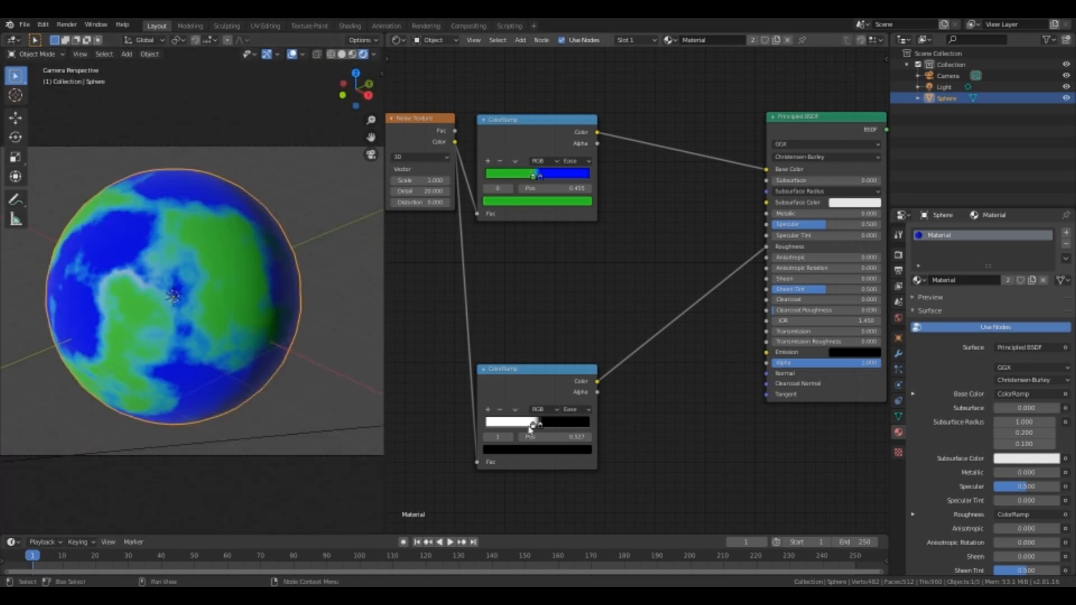
# Soften the roughness ColorRamp by darkening the white stop to light grey and raising the black stop's value to about 0.11
pyautogui.click(534, 427)
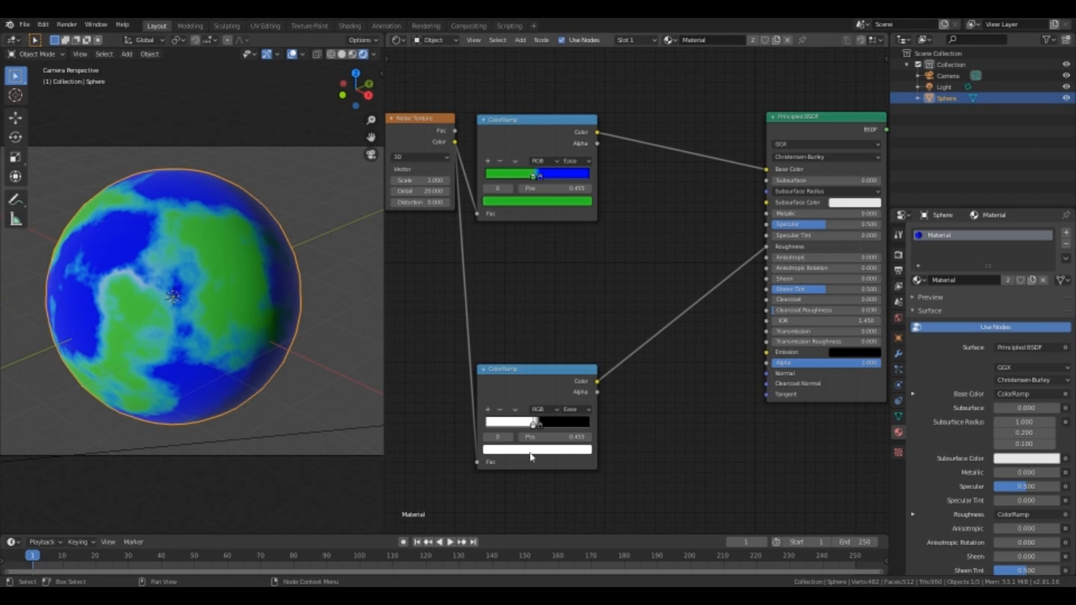
pyautogui.click(532, 450)
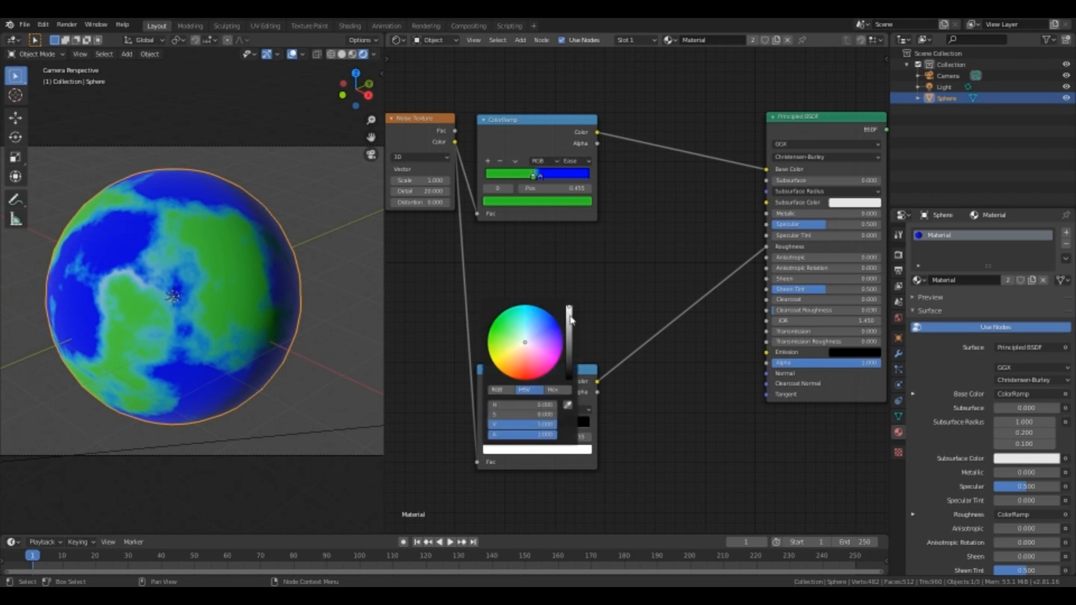
pyautogui.moveTo(569, 307); pyautogui.dragTo(568, 325)
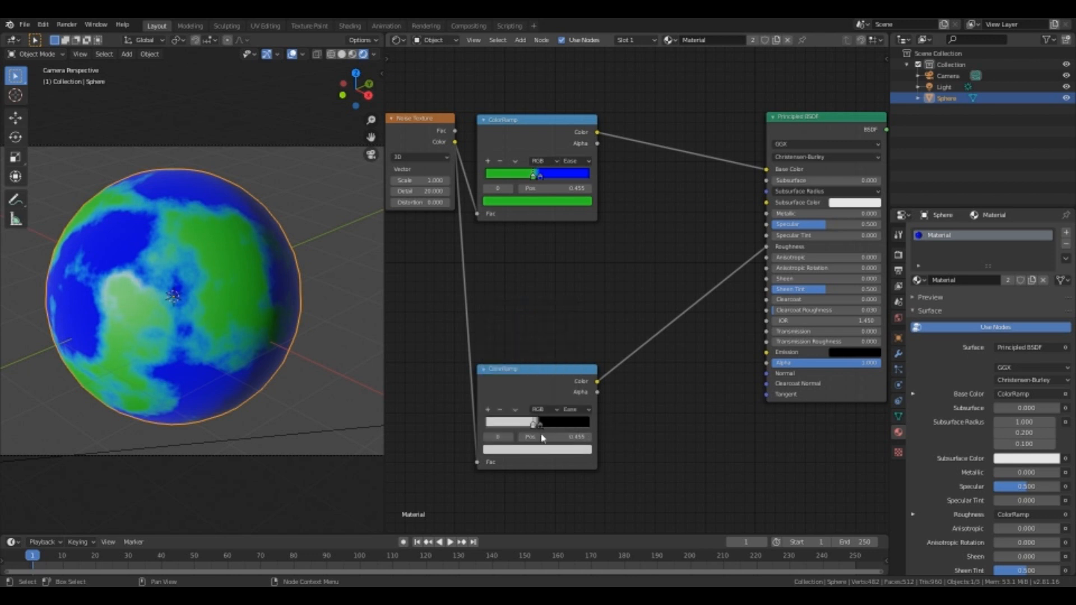
pyautogui.click(540, 428)
pyautogui.click(547, 450)
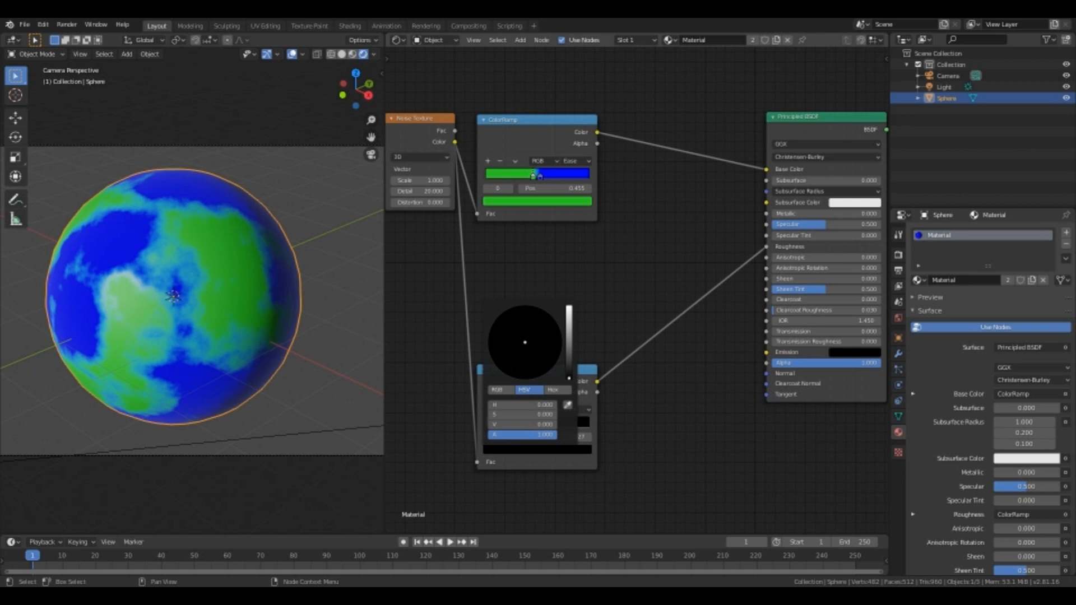
pyautogui.moveTo(568, 378); pyautogui.dragTo(568, 371)
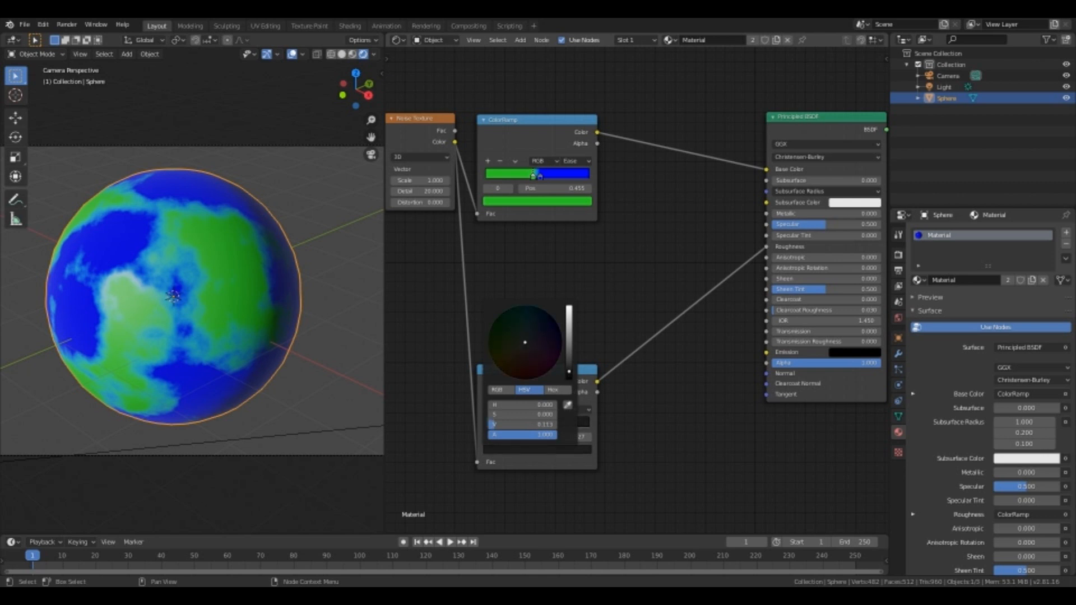
pyautogui.scroll(-3, 250, 288)
pyautogui.moveTo(250, 288)
pyautogui.mouseDown(button='middle')
pyautogui.moveTo(200, 270)
pyautogui.moveTo(238, 288)
pyautogui.moveTo(255, 257)
pyautogui.moveTo(274, 254)
pyautogui.moveTo(333, 274)
pyautogui.moveTo(322, 304)
pyautogui.moveTo(267, 308)
pyautogui.moveTo(264, 267)
pyautogui.moveTo(222, 265)
pyautogui.moveTo(233, 286)
pyautogui.mouseUp(button='middle')
pyautogui.press('KP_0')
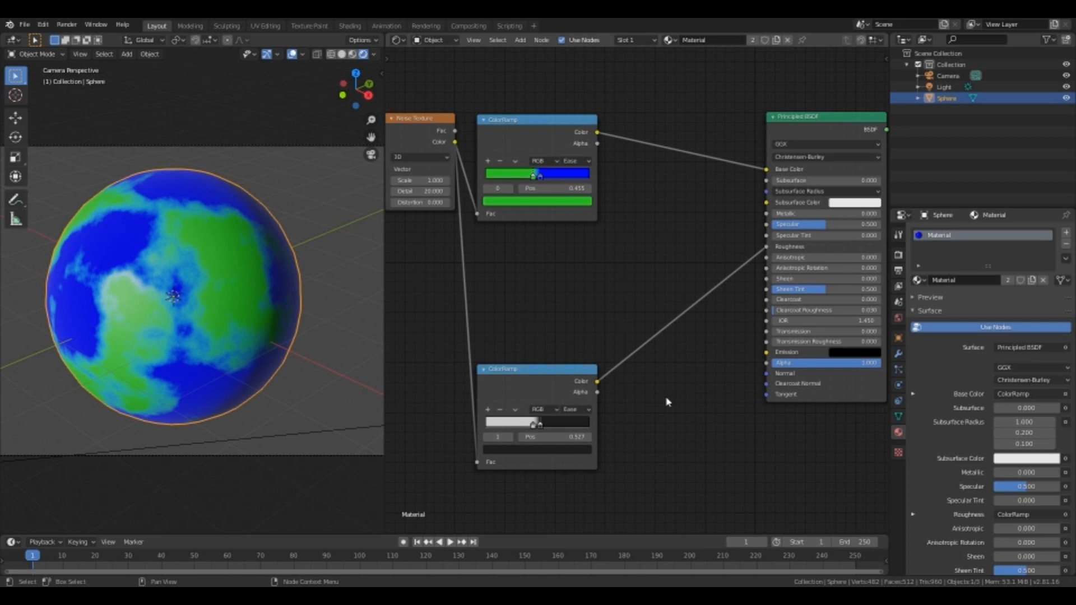
# Add a Bump node between the roughness ColorRamp and the Principled BSDF with its Strength set to 0.1
pyautogui.hotkey('shift', 'a')
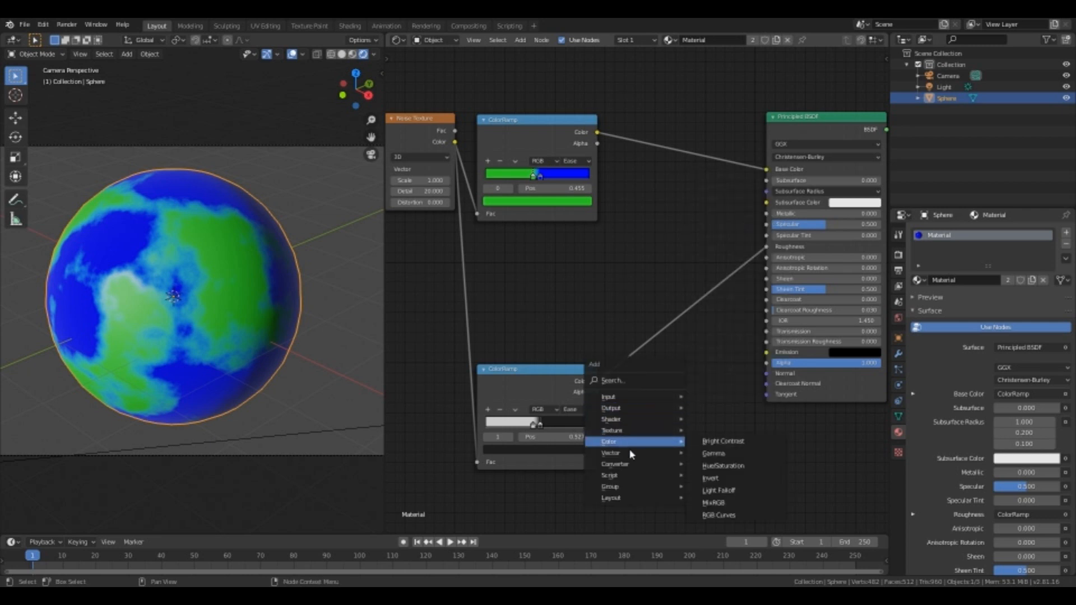
pyautogui.moveTo(630, 453)
pyautogui.click(709, 452)
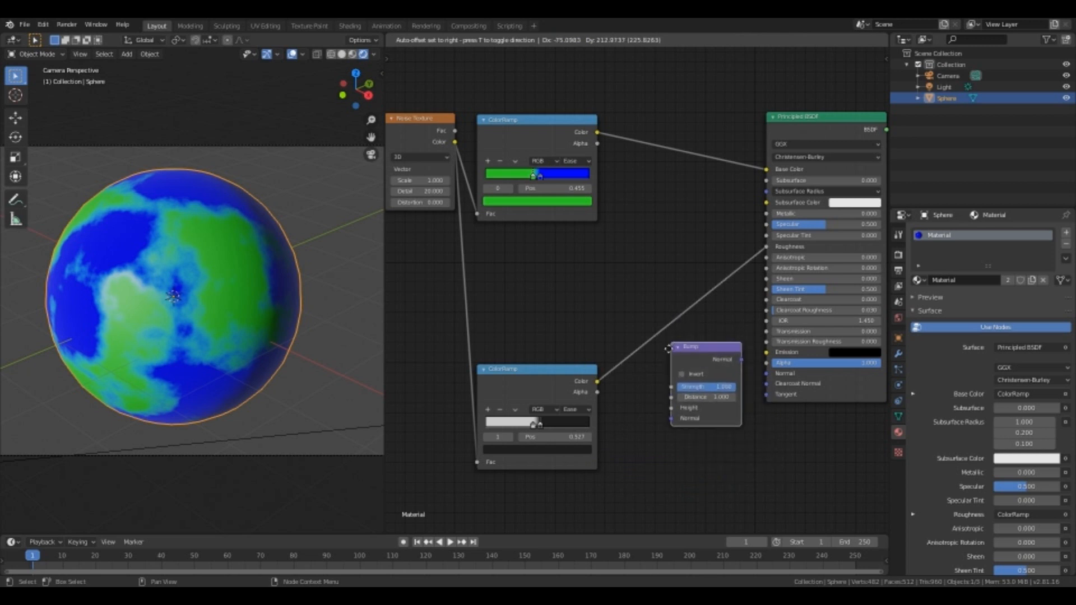
pyautogui.click(668, 352)
pyautogui.click(703, 395)
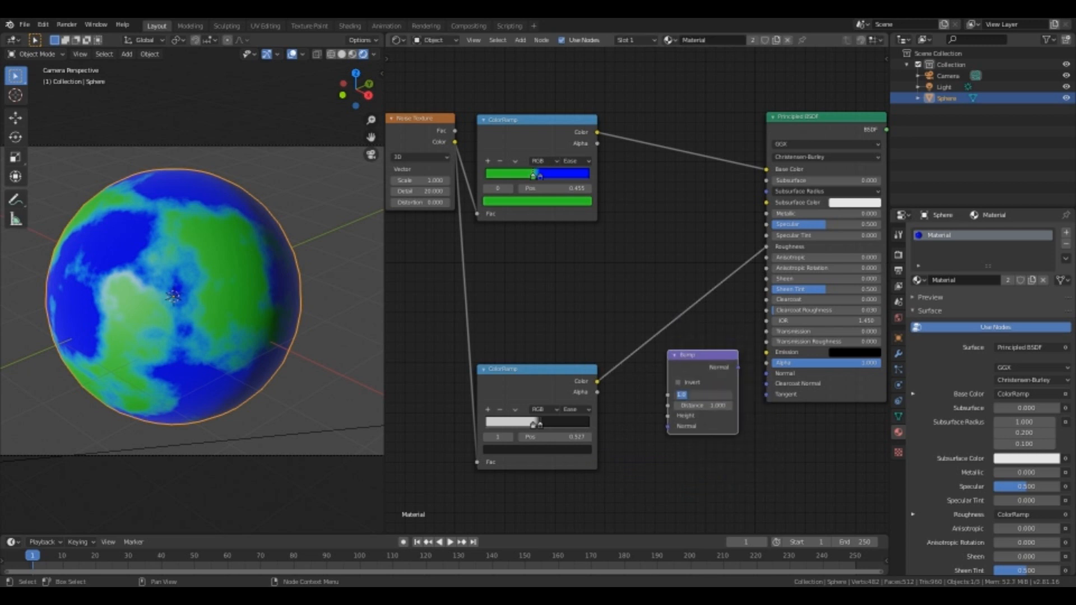
pyautogui.write('.1')
pyautogui.press('Return')
# Connect the roughness ColorRamp's Color to the Bump's Height and the Bump's Normal to the Principled BSDF's Normal
pyautogui.moveTo(598, 382); pyautogui.dragTo(668, 416)
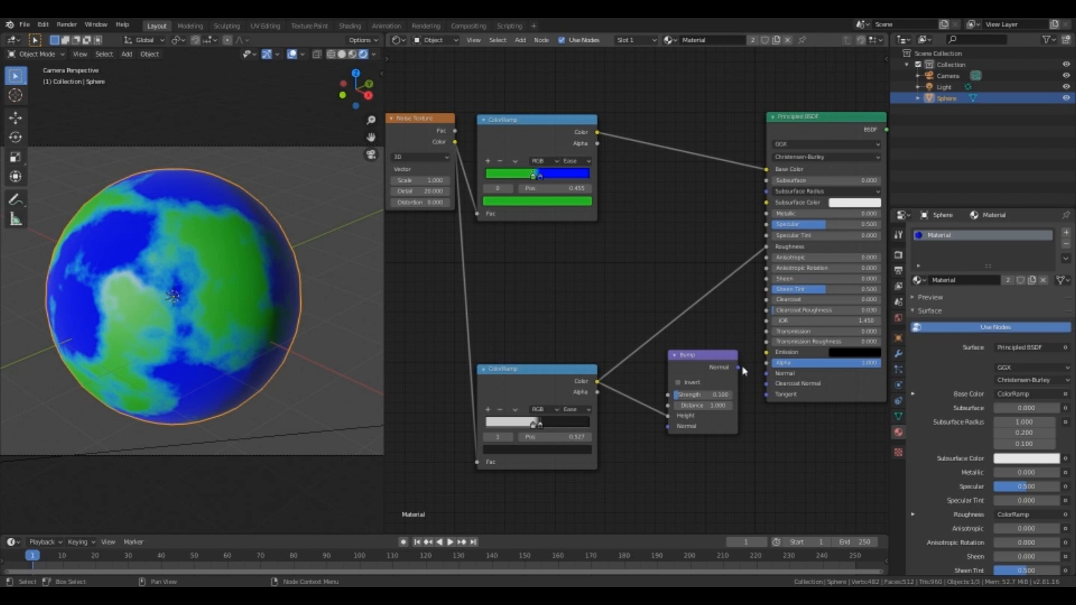
pyautogui.moveTo(739, 368); pyautogui.dragTo(765, 373)
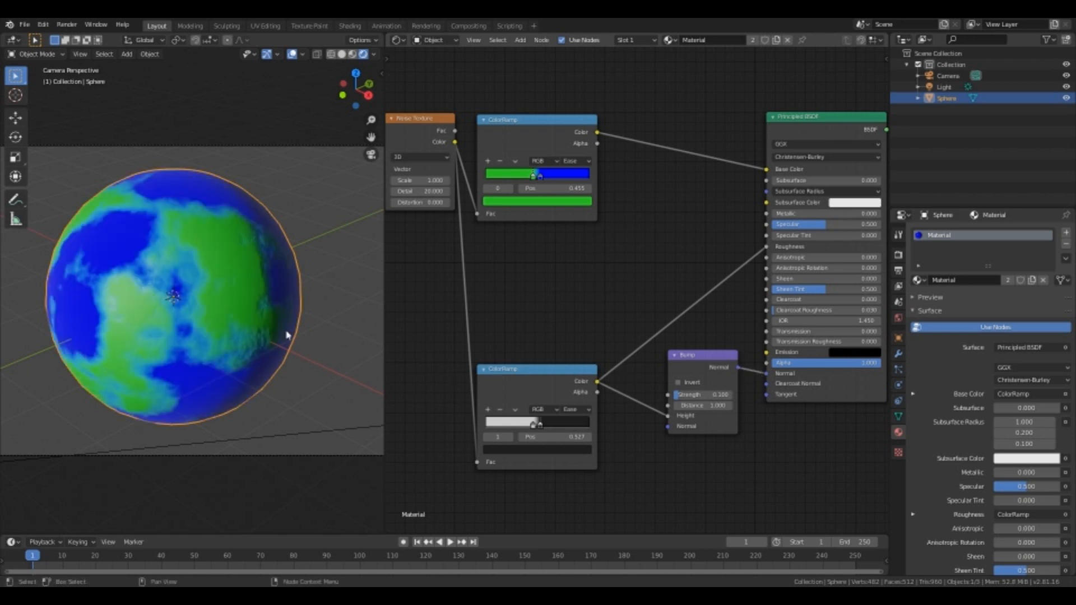
pyautogui.moveTo(260, 318); pyautogui.dragTo(271, 280, button='middle')
pyautogui.scroll(3, 269, 306)
pyautogui.press('KP_0')
# Reposition the noise pattern in the Mapping node with Location X about 3.8 m, Location Y about -0.4 m and Rotation X about 89°
pyautogui.moveTo(437, 295); pyautogui.dragTo(478, 304, button='middle')
pyautogui.moveTo(524, 272); pyautogui.dragTo(708, 277, button='middle')
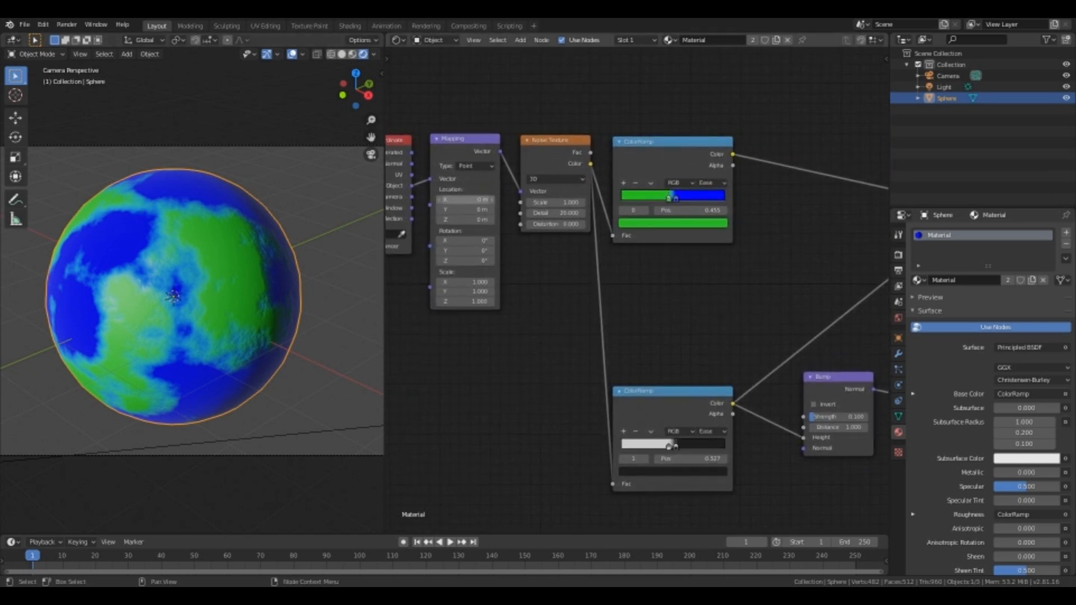
pyautogui.moveTo(481, 199); pyautogui.dragTo(555, 199)
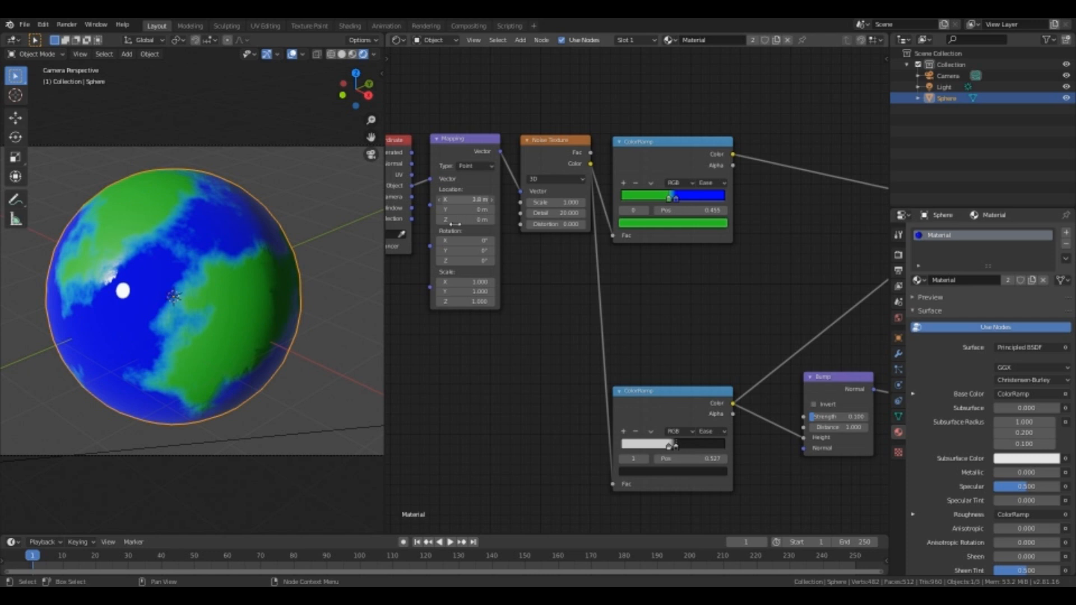
pyautogui.moveTo(467, 241); pyautogui.dragTo(726, 241)
pyautogui.moveTo(273, 241); pyautogui.dragTo(190, 230, button='middle')
pyautogui.press('KP_0')
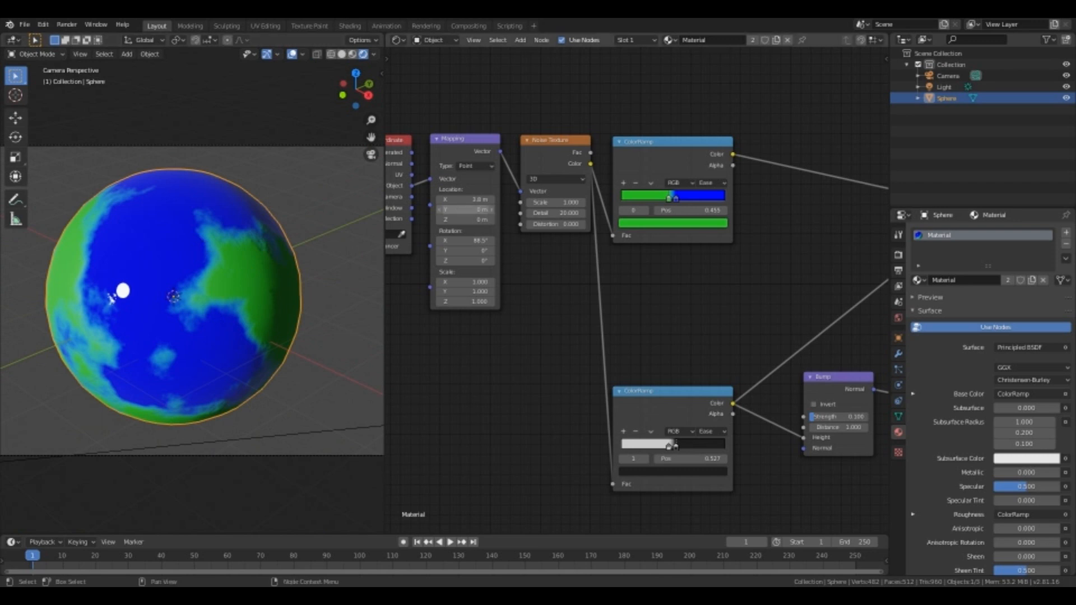
pyautogui.moveTo(470, 209)
pyautogui.mouseDown()
pyautogui.moveTo(431, 209)
pyautogui.moveTo(463, 209)
pyautogui.mouseUp()
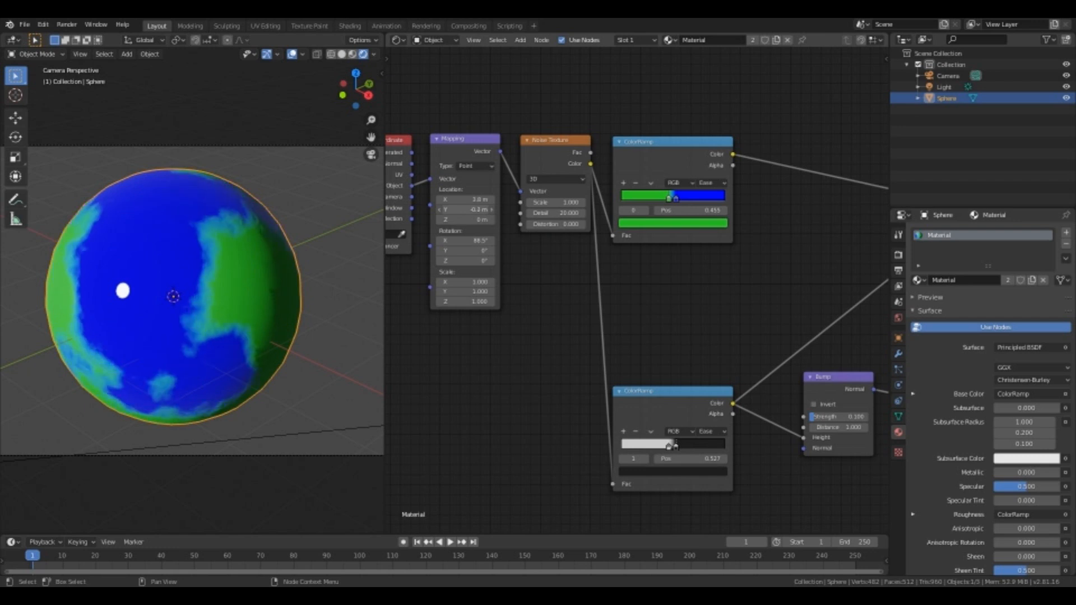
pyautogui.moveTo(277, 250); pyautogui.dragTo(288, 365, button='middle')
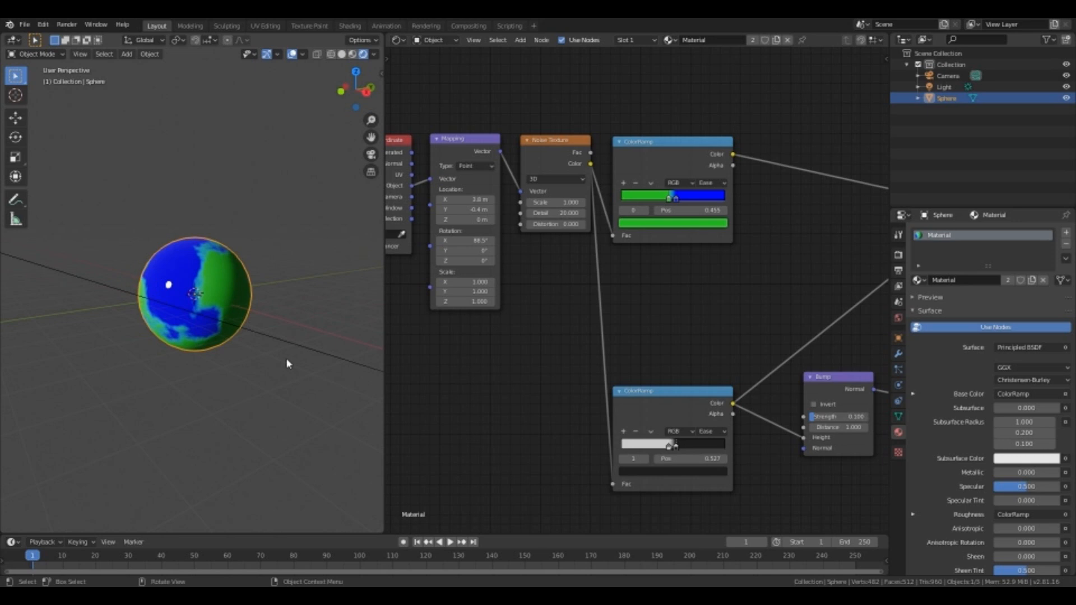
pyautogui.press('KP_0')
# Add a new ColorRamp node between the green-blue ColorRamp and the roughness ColorRamp
pyautogui.moveTo(519, 359); pyautogui.dragTo(427, 334, button='middle')
pyautogui.hotkey('shift', 'a')
pyautogui.moveTo(532, 288)
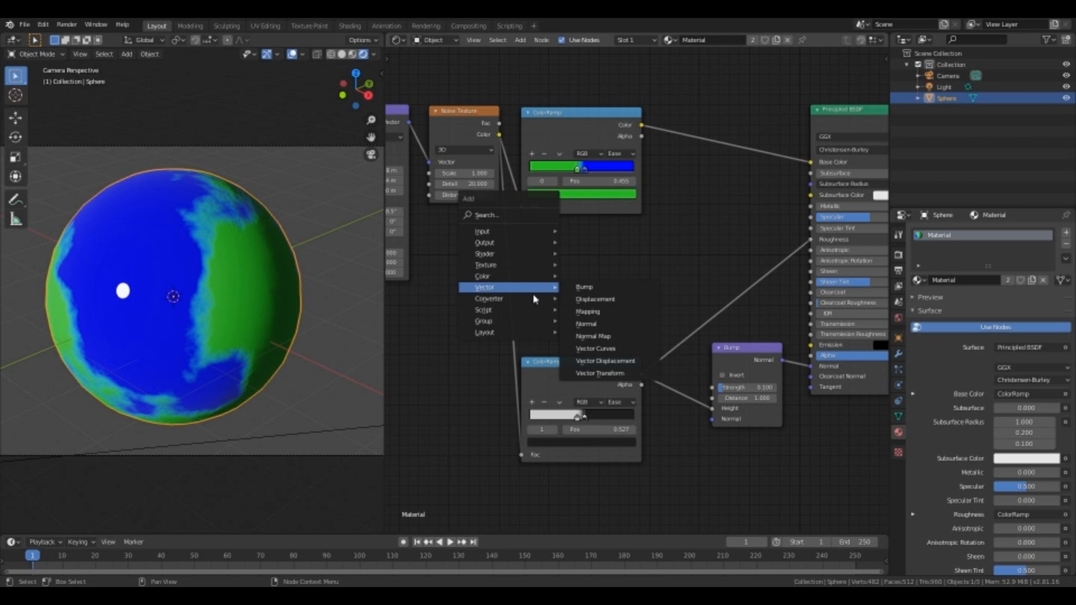
pyautogui.click(586, 309)
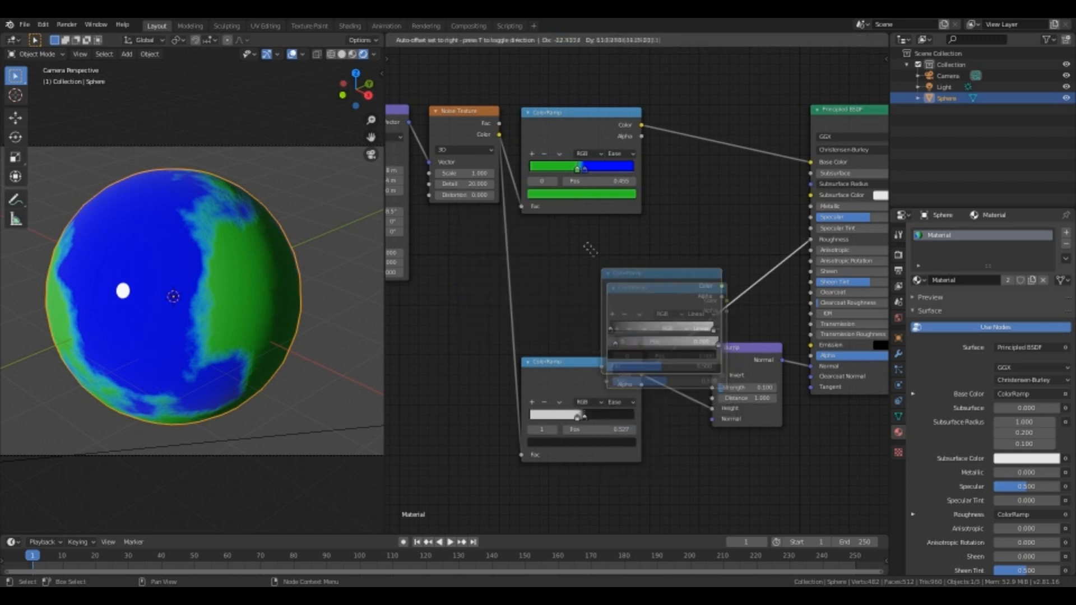
pyautogui.click(623, 284)
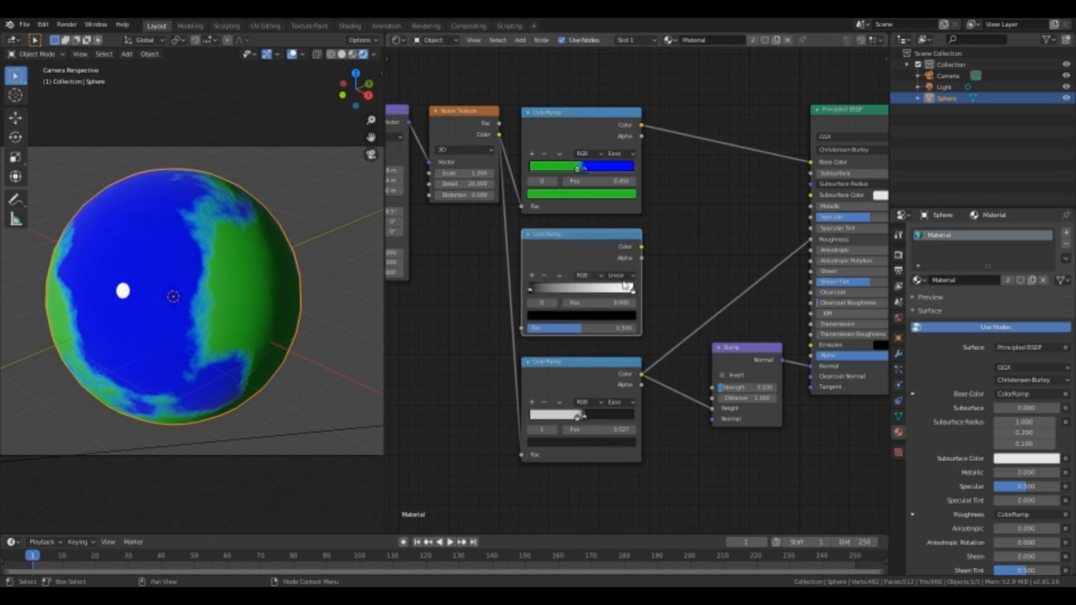
# Set the new ColorRamp's interpolation to Ease and connect the Noise Texture's Color output to its Fac input
pyautogui.click(620, 277)
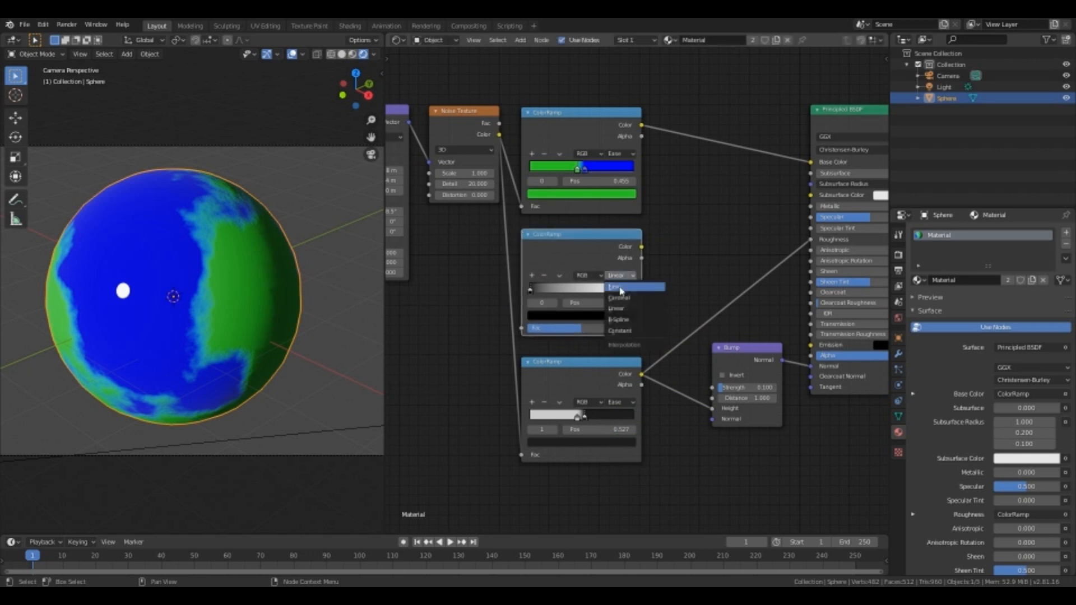
pyautogui.click(614, 288)
pyautogui.moveTo(499, 134); pyautogui.dragTo(522, 328)
pyautogui.moveTo(591, 242); pyautogui.dragTo(580, 288, button='middle')
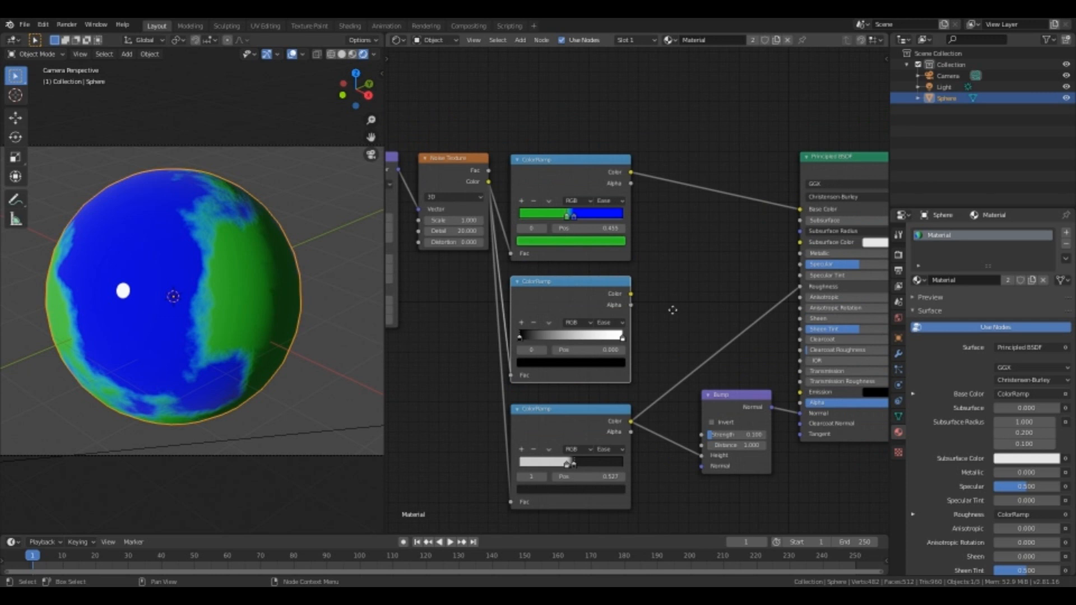
# Place a duplicate of the black-to-white ColorRamp above the green-blue ColorRamp and disconnect the Bump's Normal from the Principled BSDF
pyautogui.hotkey('shift', 'd')
pyautogui.press('y')
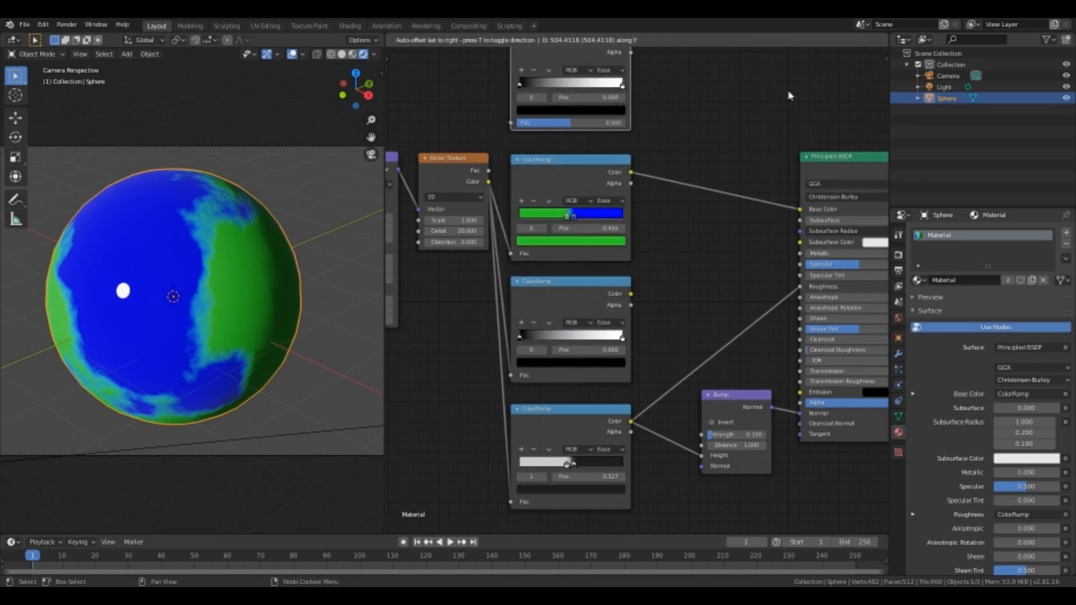
pyautogui.click(816, 101)
pyautogui.moveTo(799, 416); pyautogui.dragTo(788, 423)
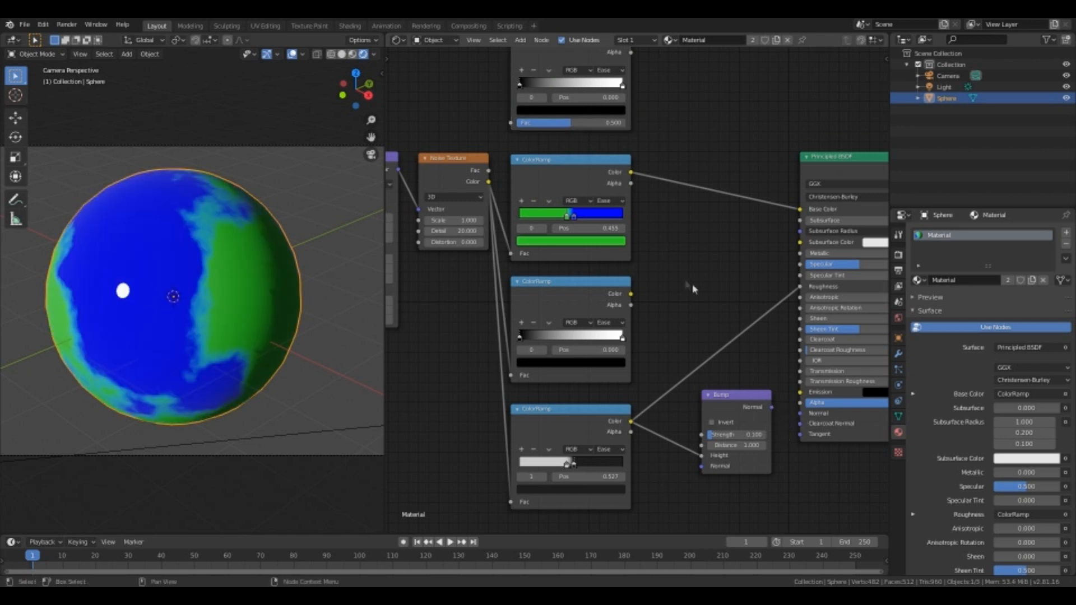
# Connect the Noise Texture's Color output to the Fac input of the duplicated ColorRamp above the green-blue one
pyautogui.moveTo(676, 278); pyautogui.dragTo(675, 334, button='middle')
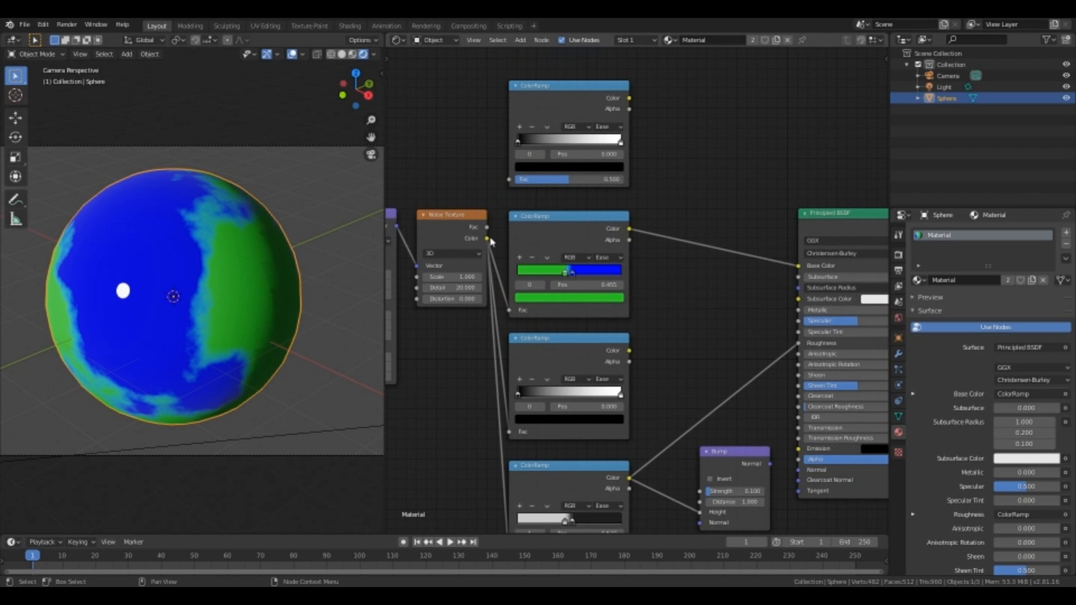
pyautogui.moveTo(488, 239); pyautogui.dragTo(509, 180)
pyautogui.moveTo(694, 226); pyautogui.dragTo(663, 234, button='middle')
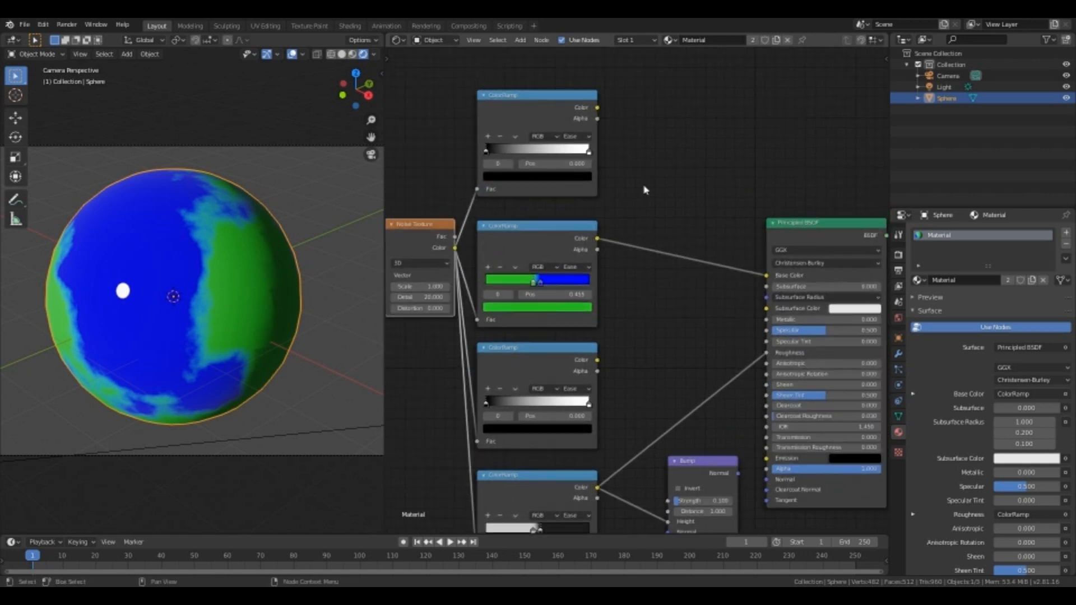
# Add a MixRGB node beside the uppermost ColorRamp and place a duplicate of it in line next to it
pyautogui.hotkey('shift', 'a')
pyautogui.moveTo(645, 190)
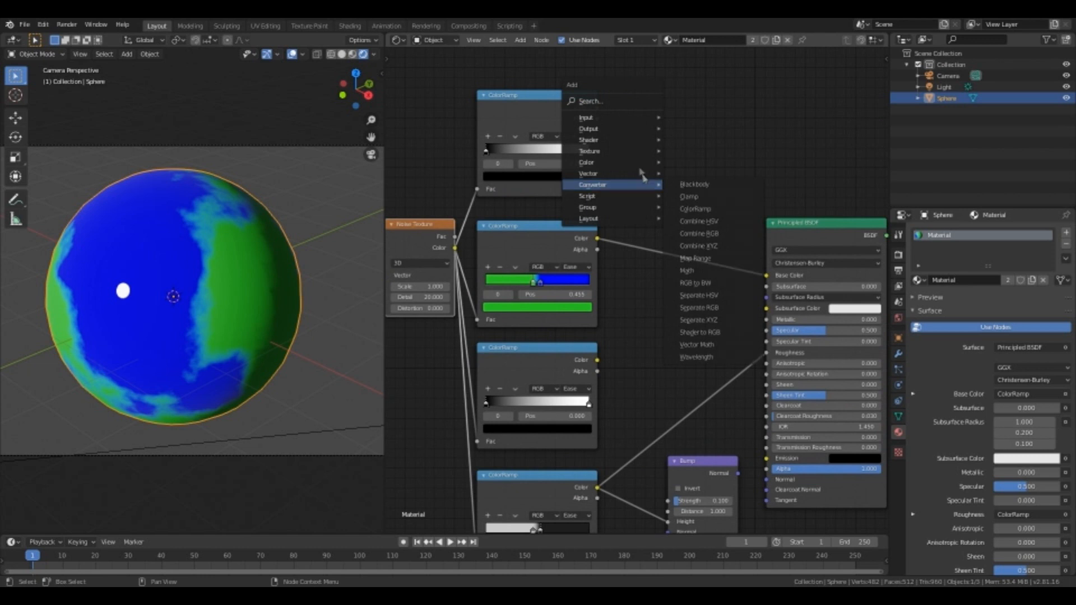
pyautogui.moveTo(645, 162)
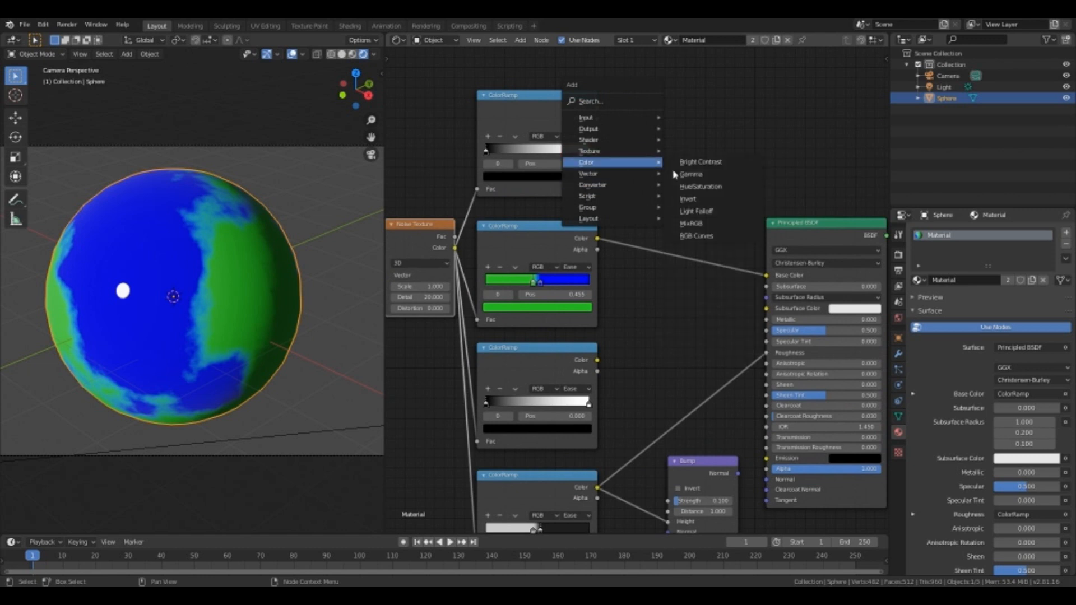
pyautogui.click(690, 223)
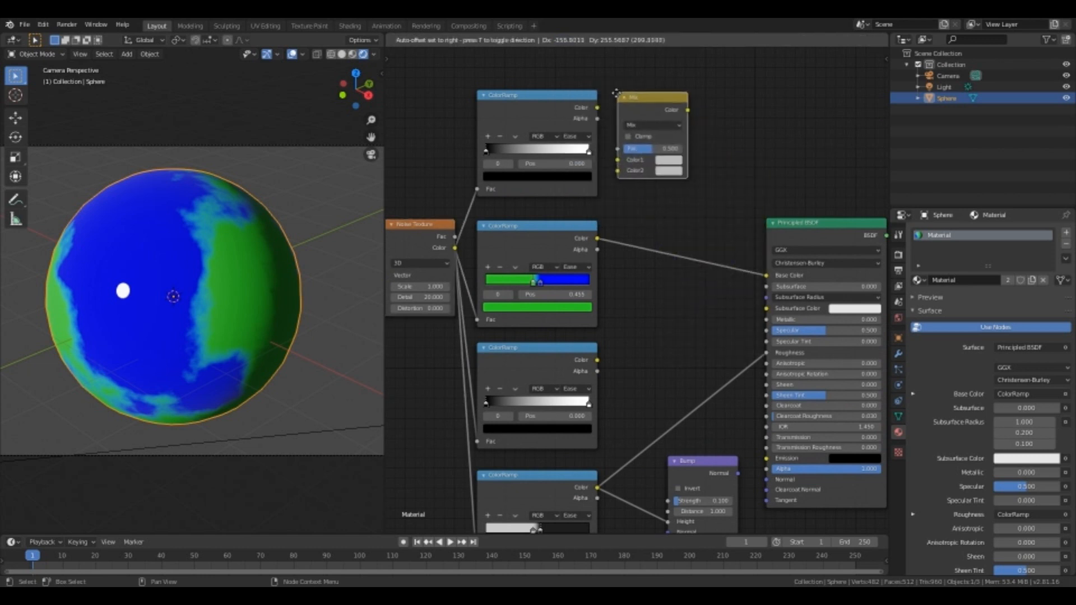
pyautogui.click(614, 90)
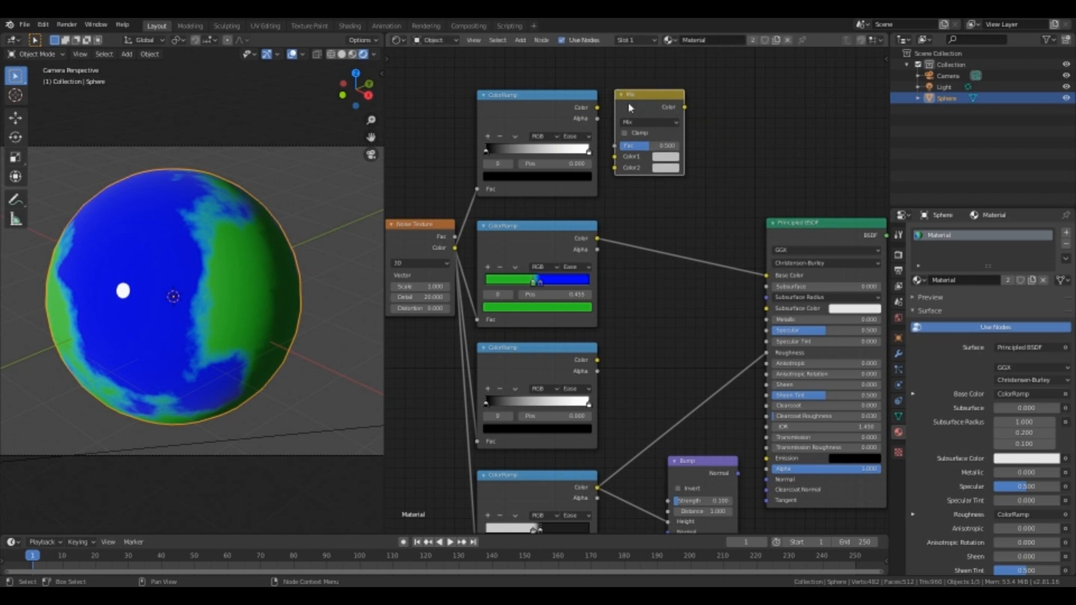
pyautogui.hotkey('shift', 'a')
pyautogui.press('Escape')
pyautogui.hotkey('shift', 'd')
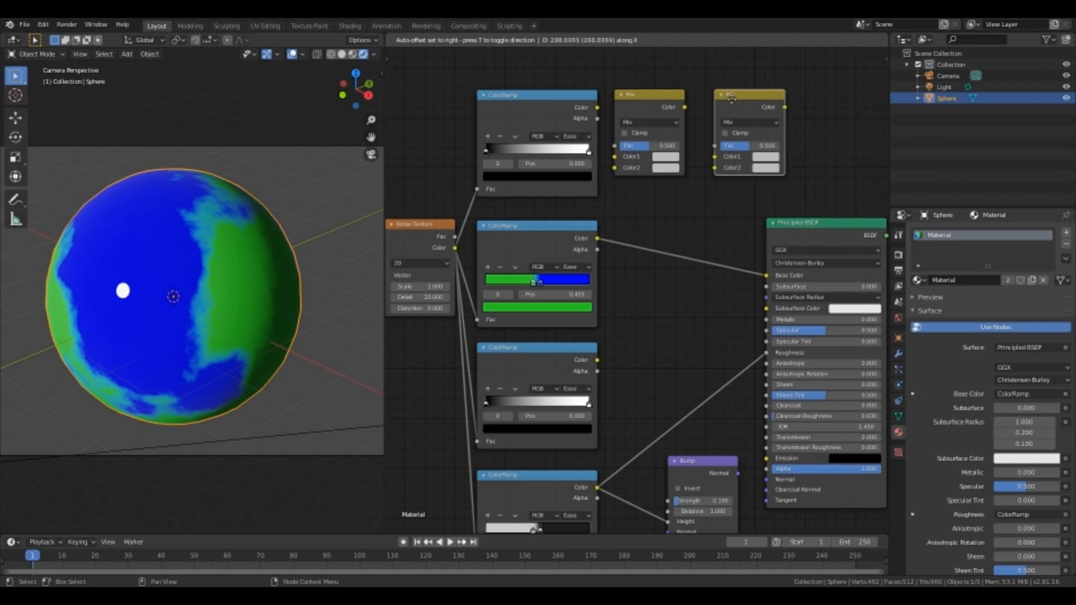
pyautogui.click(721, 98)
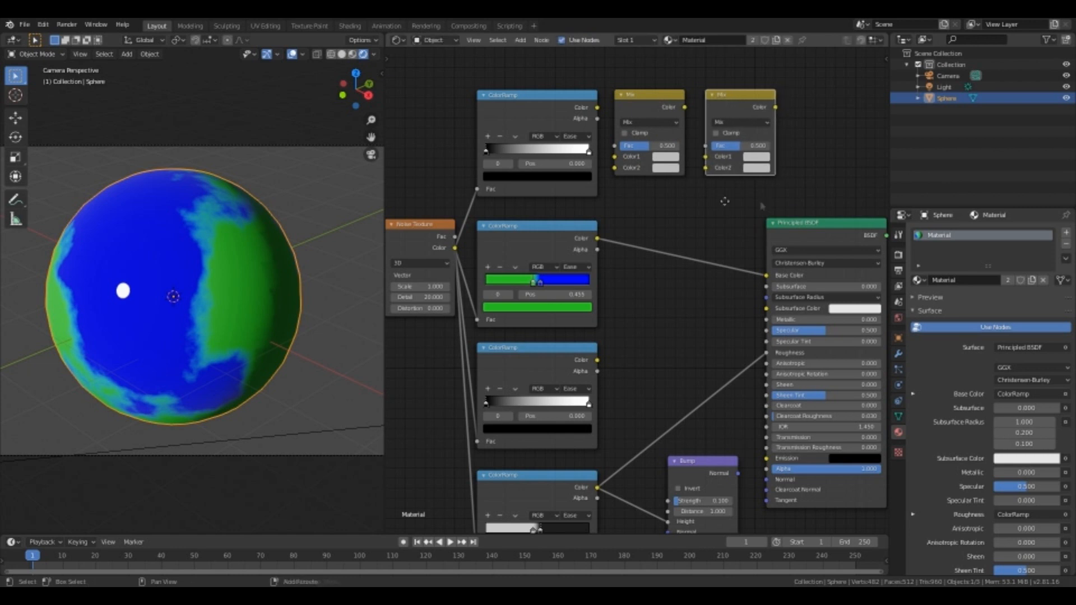
# Move the Principled BSDF node farther away from the Mix nodes to make room between them
pyautogui.moveTo(749, 201); pyautogui.dragTo(574, 201, button='middle')
pyautogui.click(763, 223)
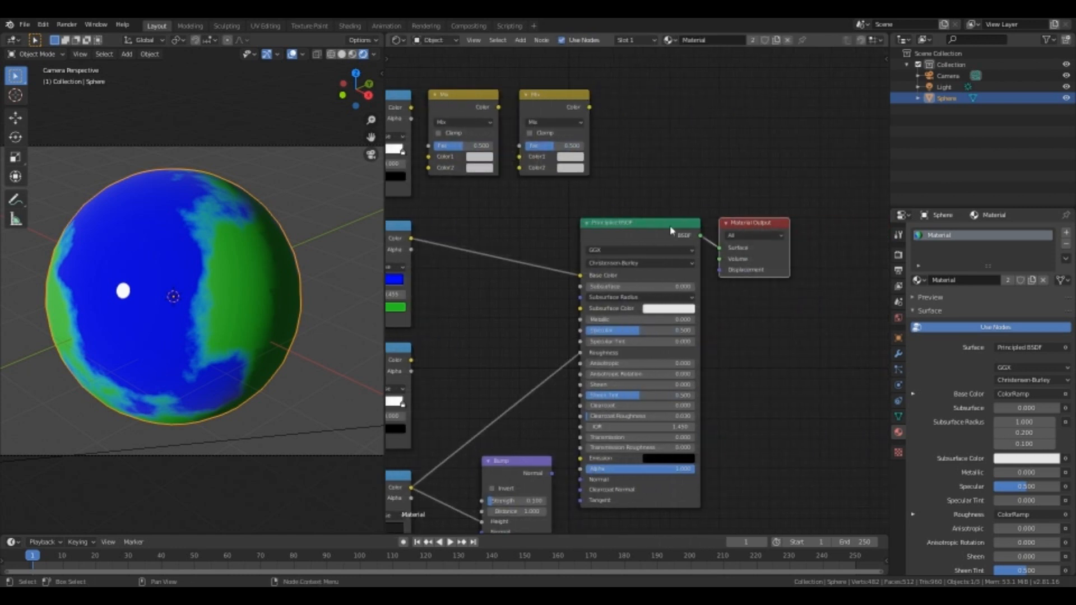
pyautogui.moveTo(663, 227); pyautogui.dragTo(731, 224)
pyautogui.moveTo(584, 206); pyautogui.dragTo(730, 223, button='middle')
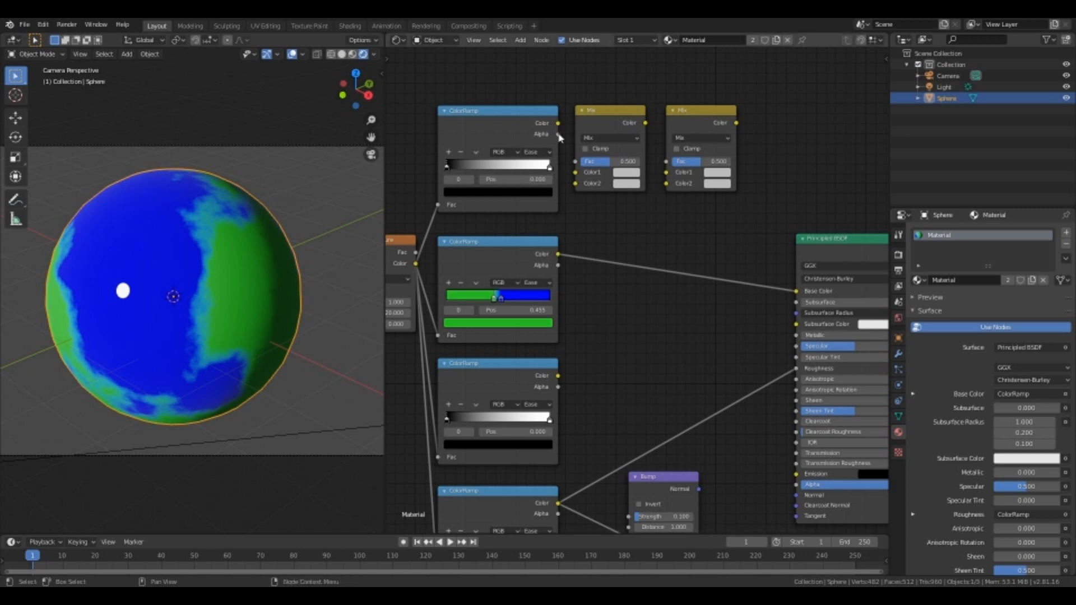
# Connect the uppermost ColorRamp's Color to the first Mix's Fac and the lower black-to-white ColorRamp's Color to the second Mix's Fac
pyautogui.moveTo(559, 137); pyautogui.dragTo(575, 183)
pyautogui.moveTo(573, 185); pyautogui.dragTo(575, 162)
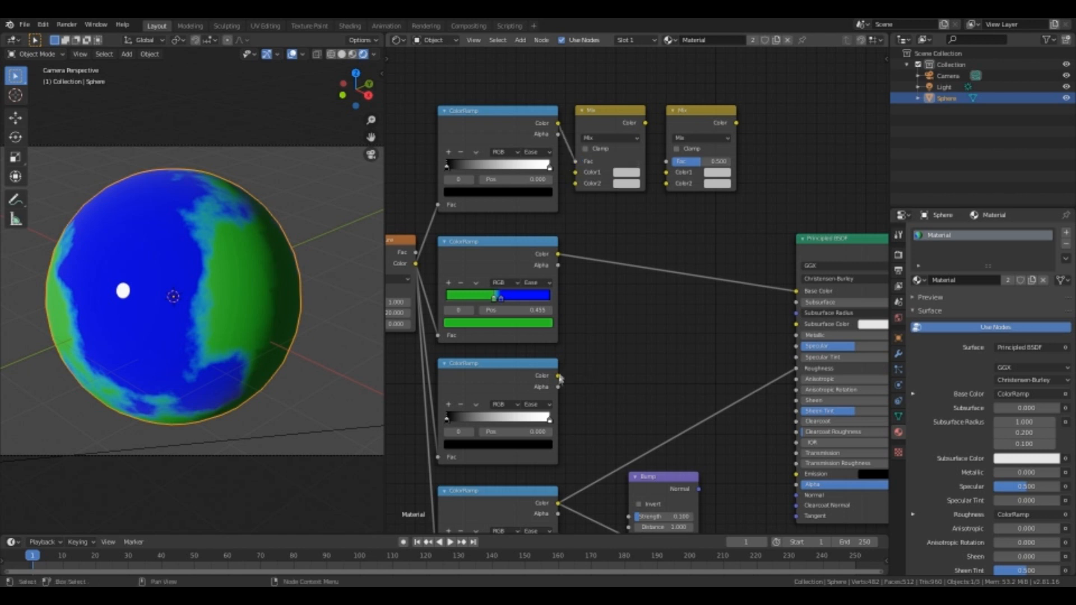
pyautogui.moveTo(670, 179); pyautogui.dragTo(668, 163)
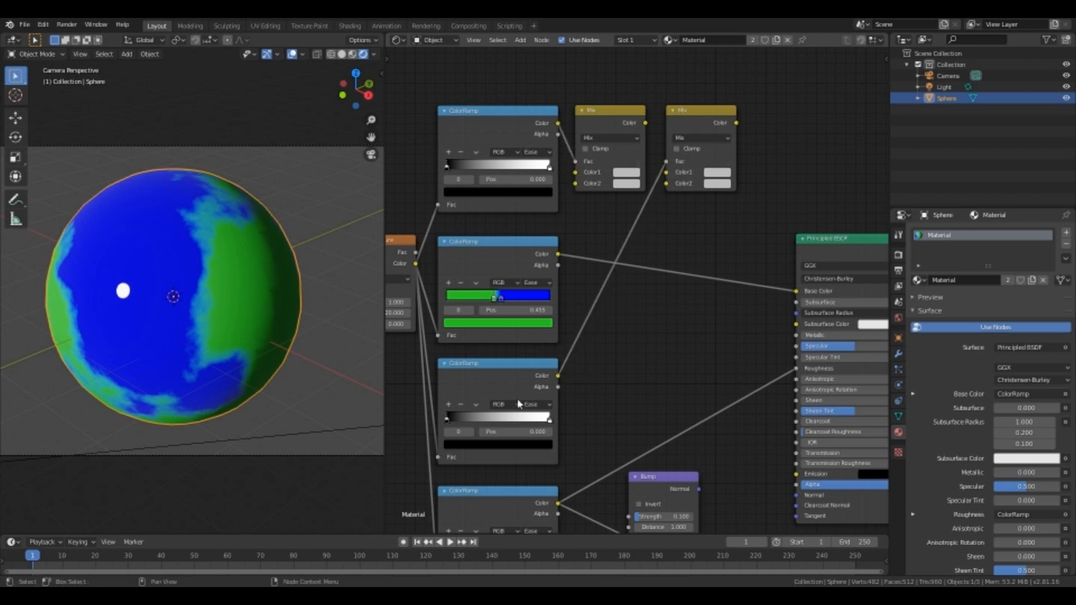
# Route the green-blue ColorRamp through the first Mix's Color2 and the second Mix's Color1 into the Principled BSDF's Base Color
pyautogui.moveTo(558, 254); pyautogui.dragTo(575, 183)
pyautogui.moveTo(646, 123); pyautogui.dragTo(666, 172)
pyautogui.moveTo(736, 123); pyautogui.dragTo(796, 290)
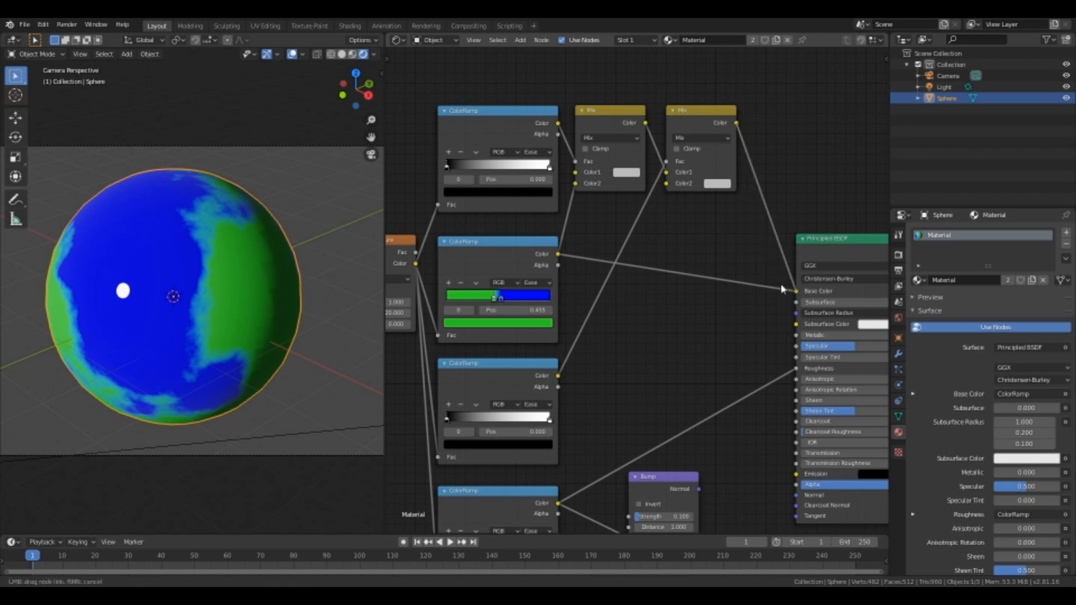
# Set the first Mix node's Color1 to a dark green with hue about 0.335 and full saturation
pyautogui.click(633, 177)
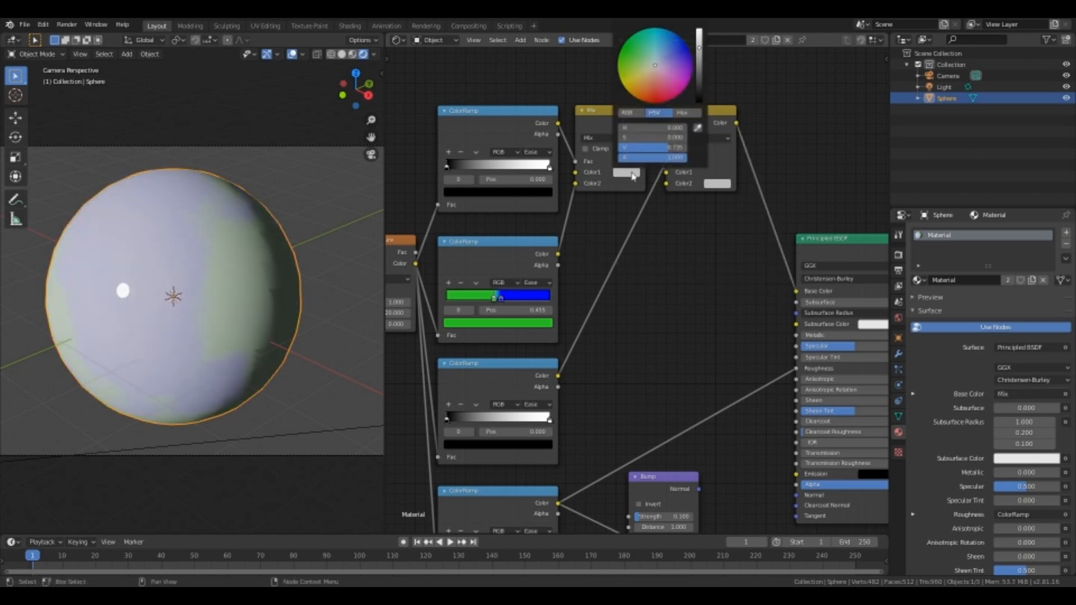
pyautogui.click(622, 47)
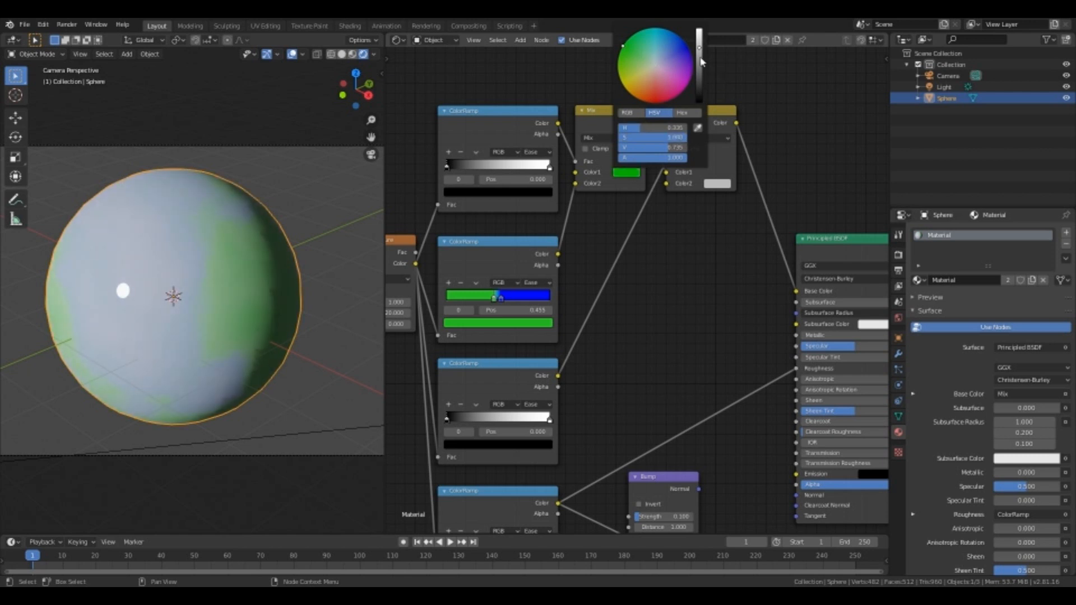
pyautogui.moveTo(699, 48); pyautogui.dragTo(700, 70)
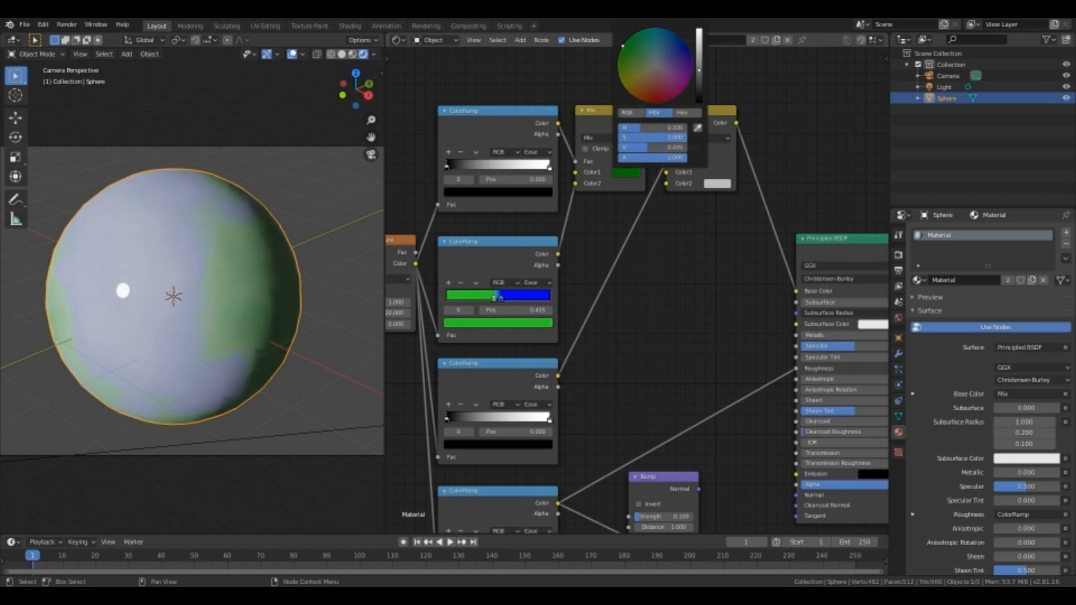
# Set the second Mix node's Color2 to a dark, fully saturated navy blue
pyautogui.click(717, 184)
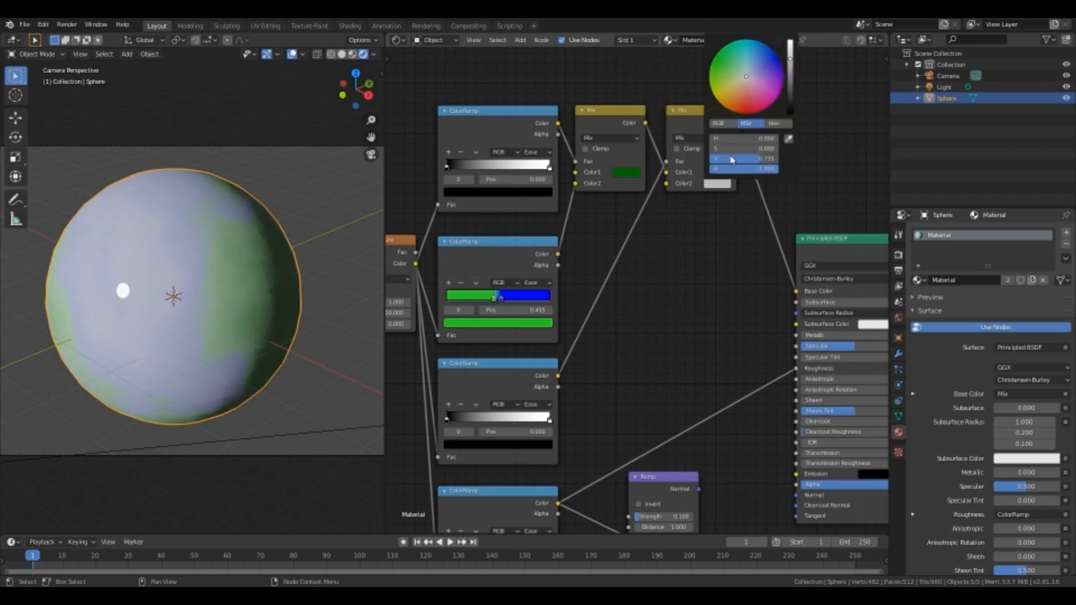
pyautogui.click(779, 59)
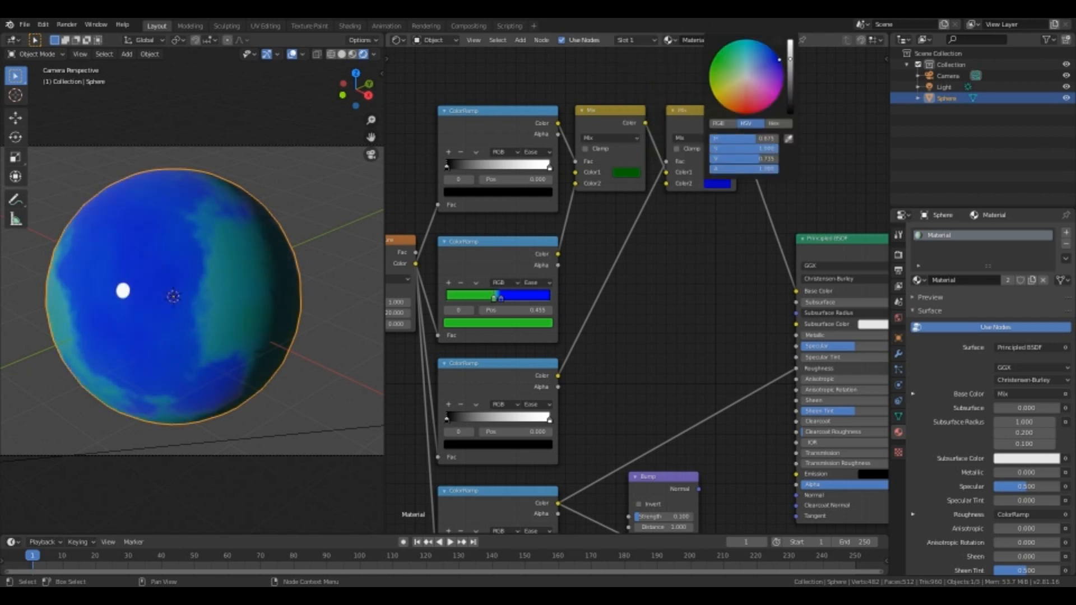
pyautogui.moveTo(790, 66); pyautogui.dragTo(795, 99)
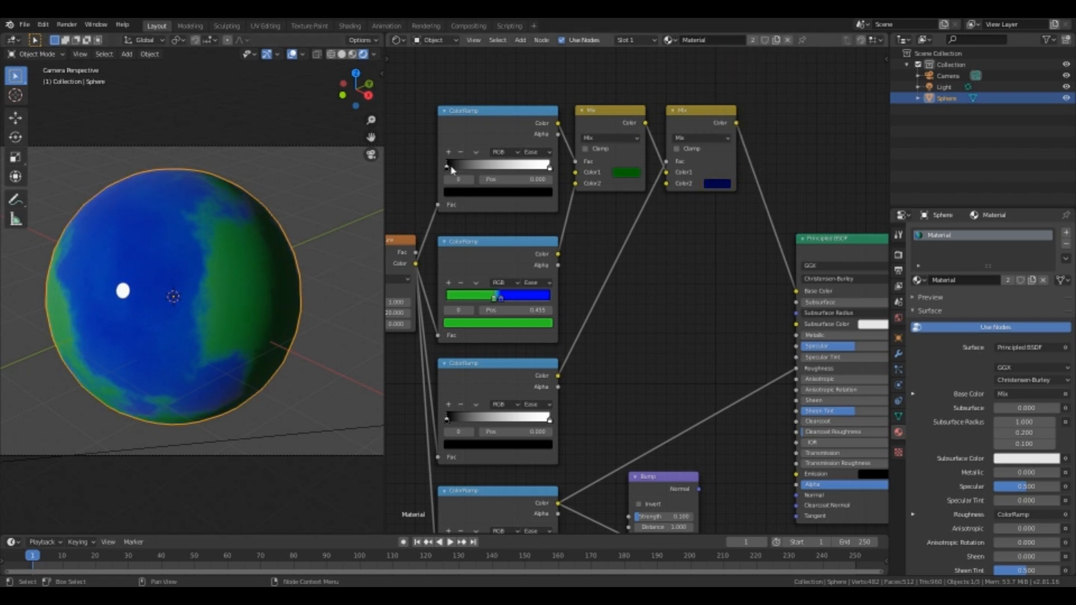
# Move the uppermost ColorRamp's black stop to about 0.355 and its white stop to about 0.5
pyautogui.moveTo(451, 170); pyautogui.dragTo(475, 168)
pyautogui.moveTo(550, 166); pyautogui.dragTo(483, 170)
pyautogui.moveTo(259, 300); pyautogui.dragTo(241, 286, button='middle')
pyautogui.scroll(2, 248, 276)
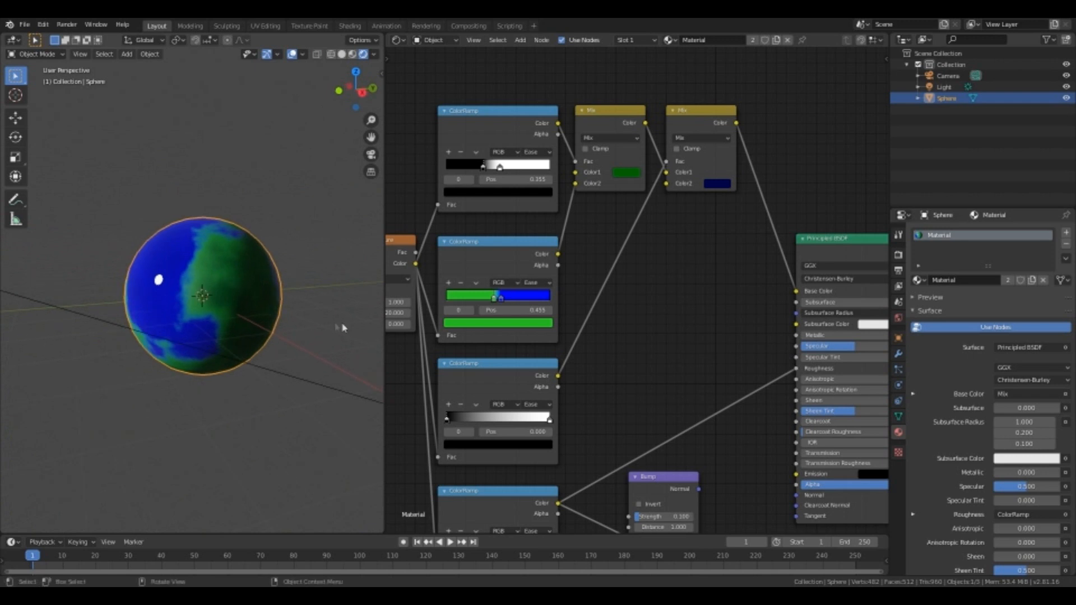
# Move the black stop of the ColorRamp feeding the second Mix to about 0.355 and its white stop to 0.600
pyautogui.moveTo(629, 320); pyautogui.dragTo(652, 286, button='middle')
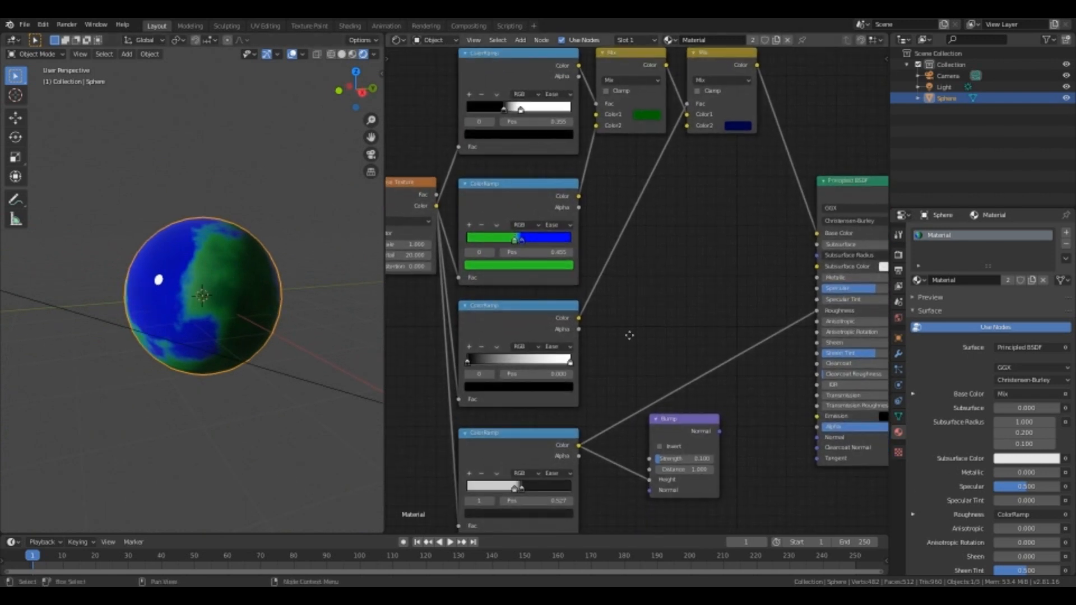
pyautogui.moveTo(630, 335); pyautogui.dragTo(619, 368, button='middle')
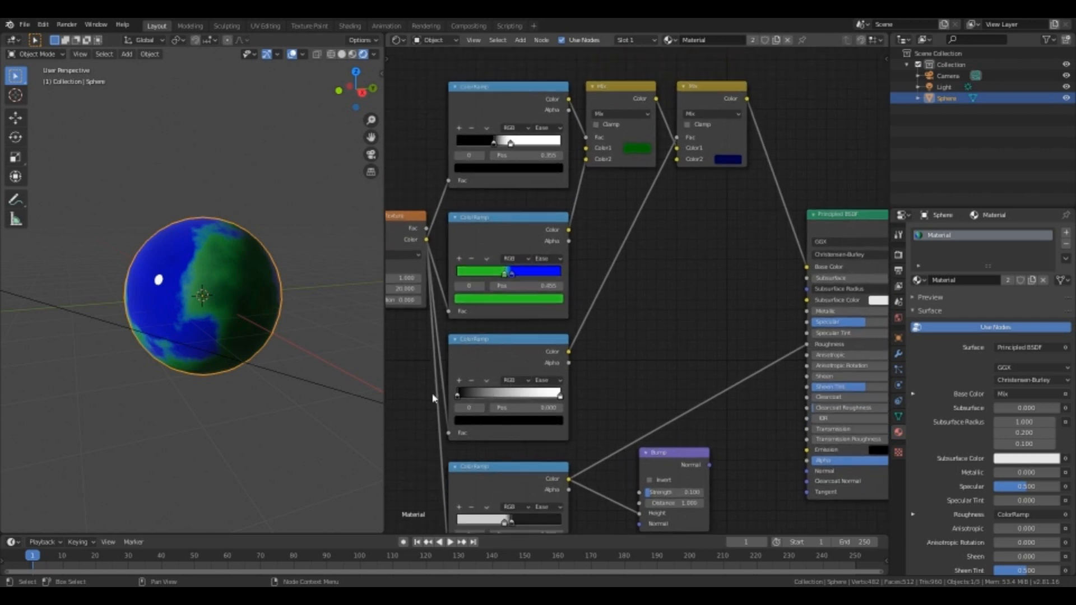
pyautogui.moveTo(254, 300); pyautogui.dragTo(345, 334, button='middle')
pyautogui.moveTo(460, 396); pyautogui.dragTo(484, 395)
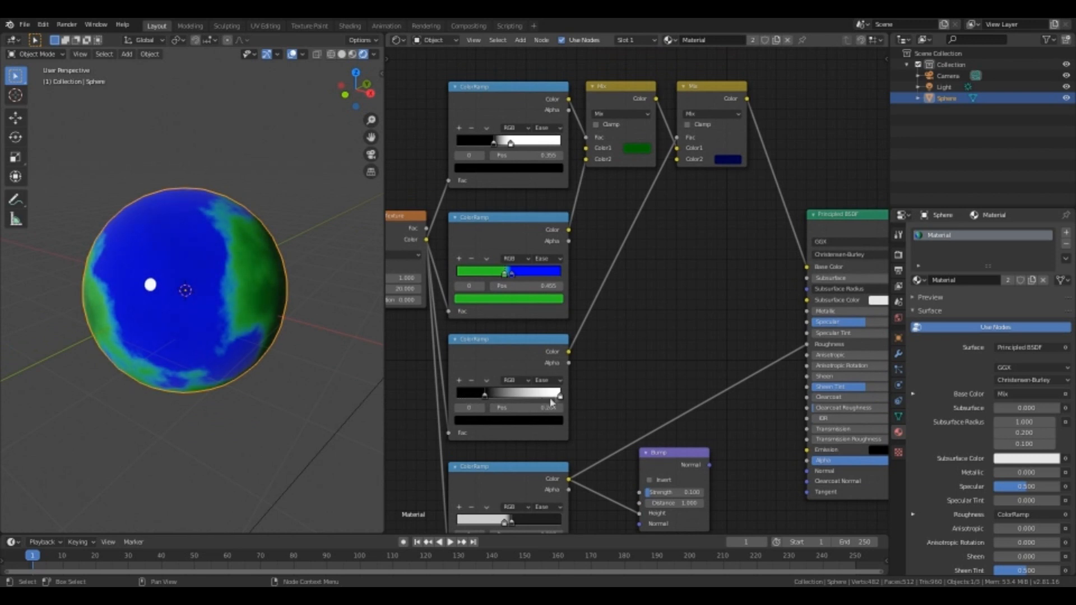
pyautogui.moveTo(560, 398); pyautogui.dragTo(518, 403)
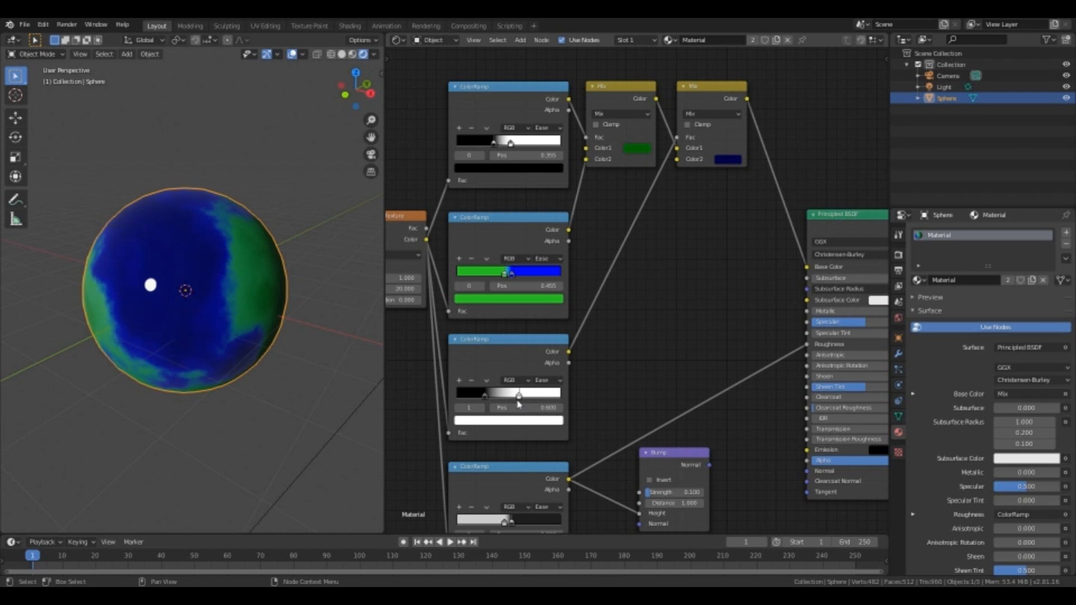
pyautogui.click(484, 397)
pyautogui.moveTo(490, 400)
pyautogui.mouseDown()
pyautogui.moveTo(506, 398)
pyautogui.moveTo(494, 401)
pyautogui.mouseUp()
# Move the uppermost ColorRamp's white stop to about 0.62
pyautogui.moveTo(581, 325); pyautogui.dragTo(588, 374, button='middle')
pyautogui.moveTo(520, 199); pyautogui.dragTo(526, 199)
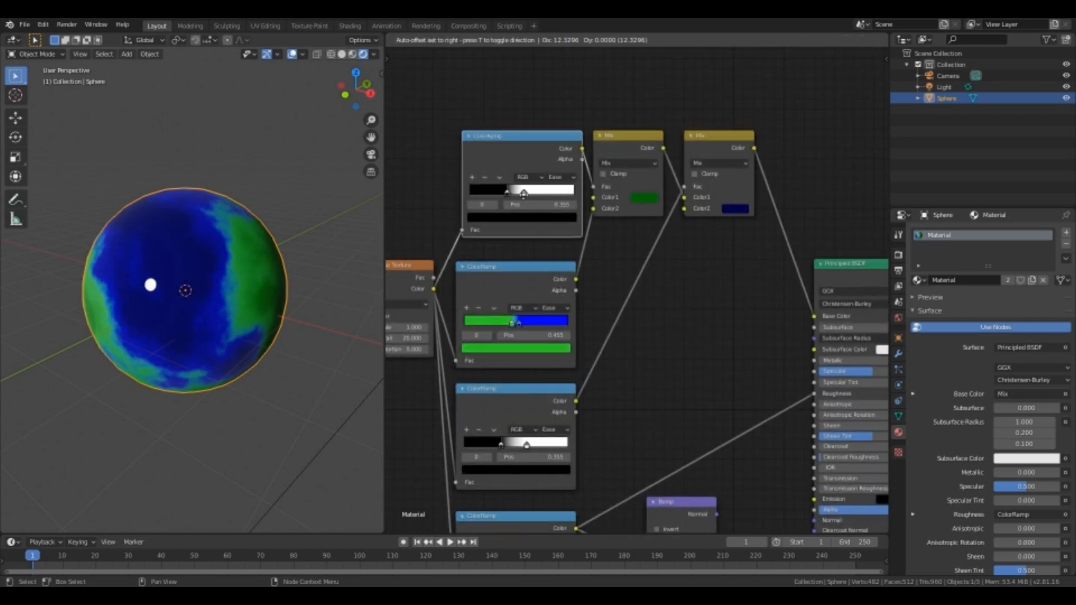
pyautogui.rightClick(526, 200)
pyautogui.click(526, 197)
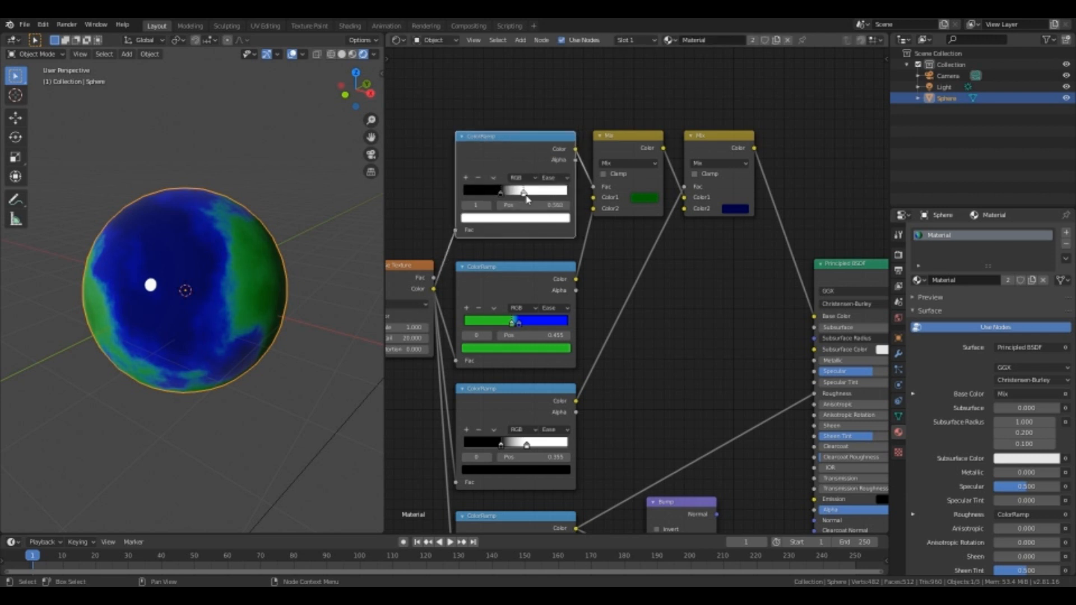
pyautogui.moveTo(527, 199); pyautogui.dragTo(532, 199)
pyautogui.moveTo(171, 278); pyautogui.dragTo(156, 276, button='middle')
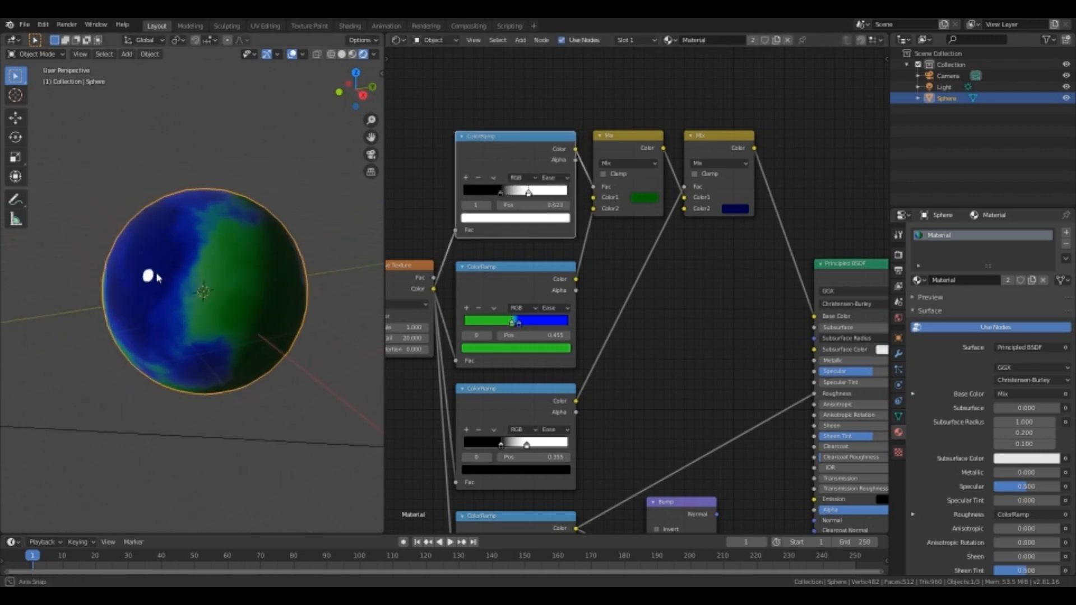
# Refine the uppermost ColorRamp by moving its black stop to about 0.39 and its white stop to about 0.545
pyautogui.click(503, 196)
pyautogui.press('g')
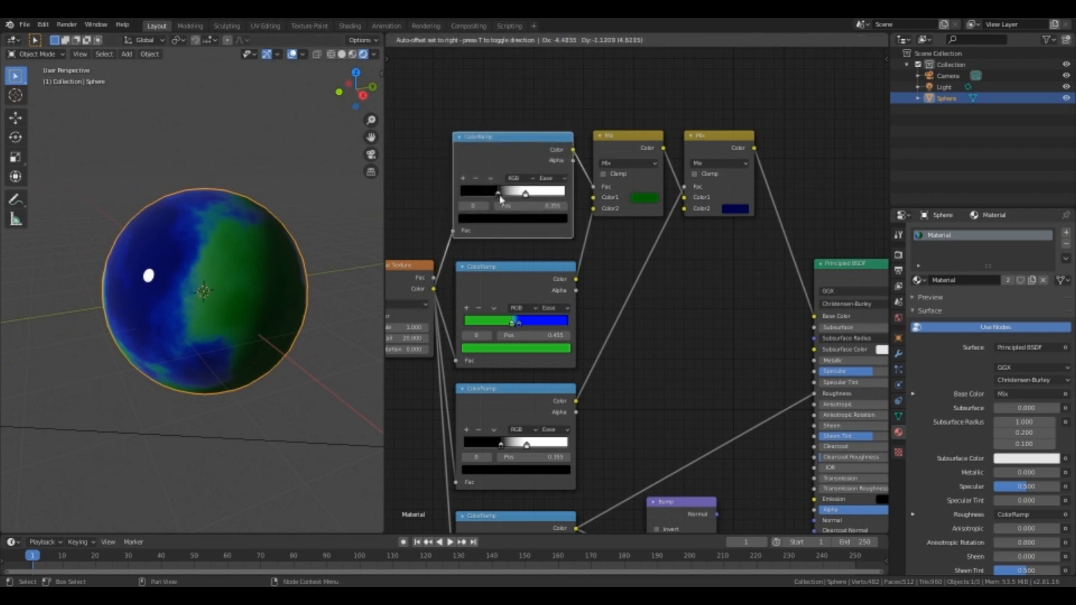
pyautogui.click(501, 196)
pyautogui.moveTo(504, 198); pyautogui.dragTo(503, 200)
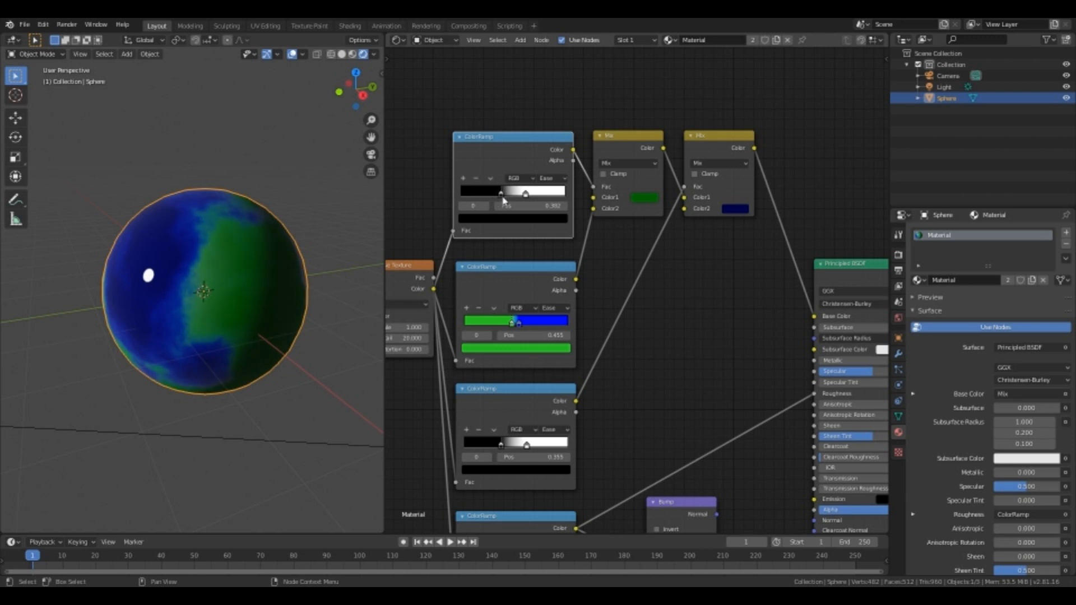
pyautogui.click(525, 195)
pyautogui.moveTo(511, 201); pyautogui.dragTo(514, 203)
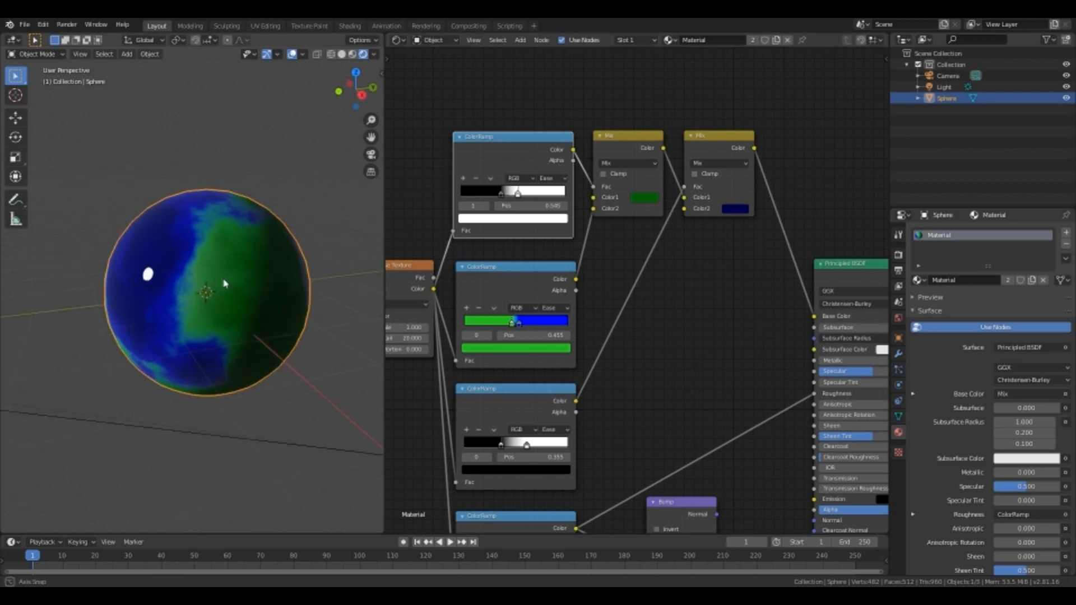
# Return the viewport to the camera view and reconnect the Bump's Normal output to the Principled BSDF's Normal input
pyautogui.scroll(2, 243, 320)
pyautogui.moveTo(242, 313); pyautogui.dragTo(362, 282, button='middle')
pyautogui.moveTo(362, 291); pyautogui.dragTo(318, 306, button='middle')
pyautogui.press('KP_0')
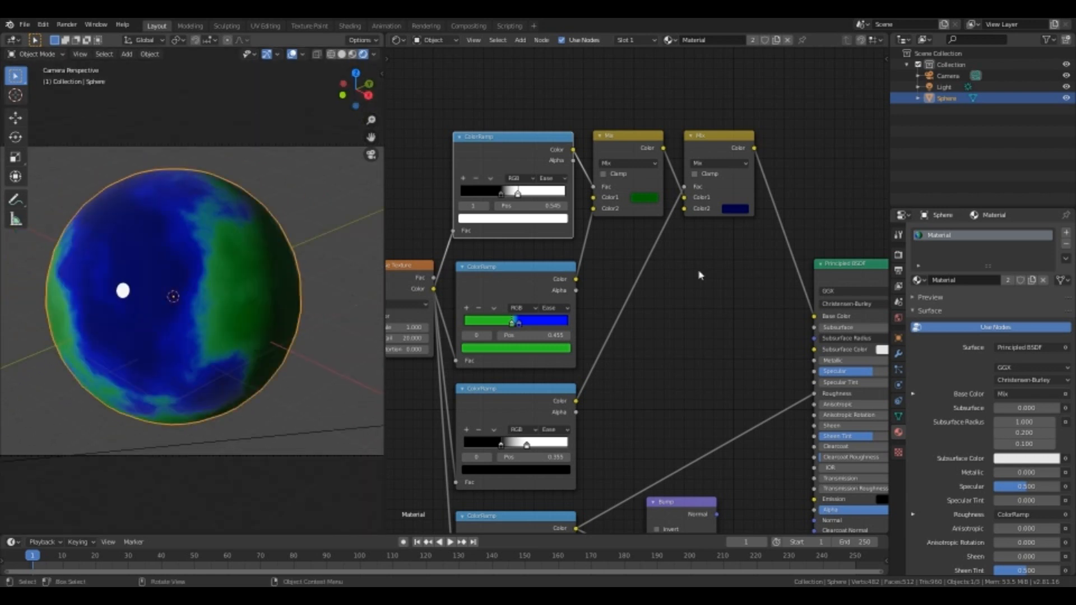
pyautogui.moveTo(670, 302); pyautogui.dragTo(630, 216, button='middle')
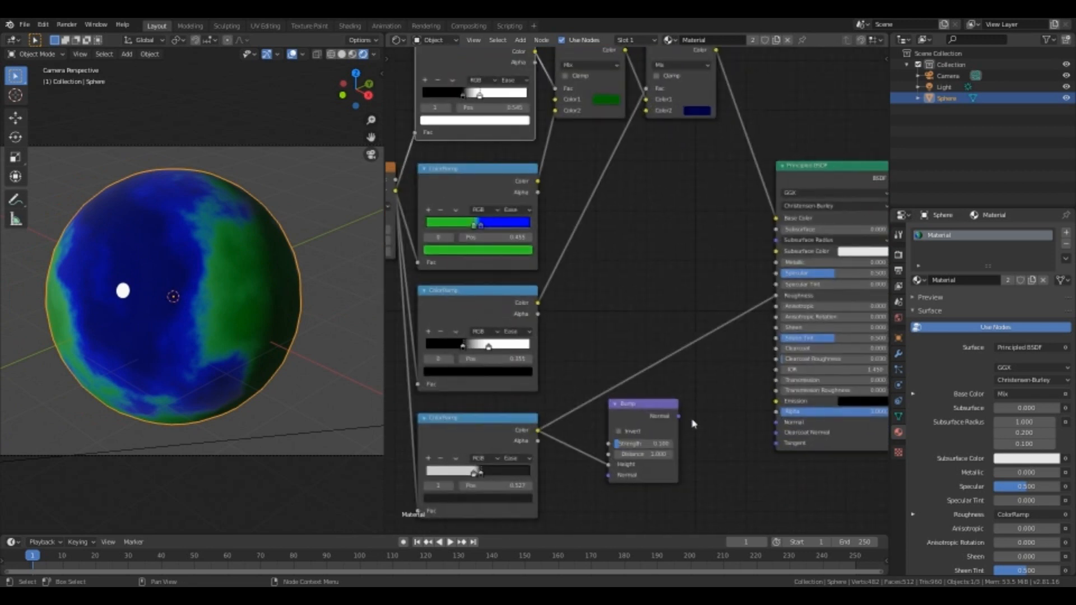
pyautogui.moveTo(678, 416); pyautogui.dragTo(775, 423)
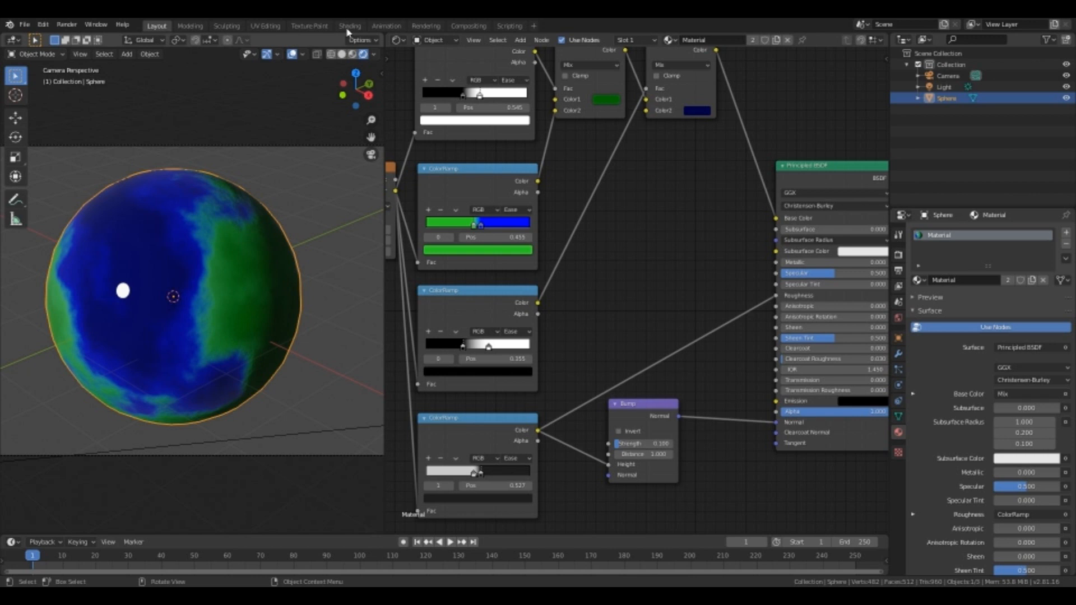
# Set the viewport to solid shading in the right orthographic view and widen it to enlarge the sphere's display
pyautogui.click(291, 55)
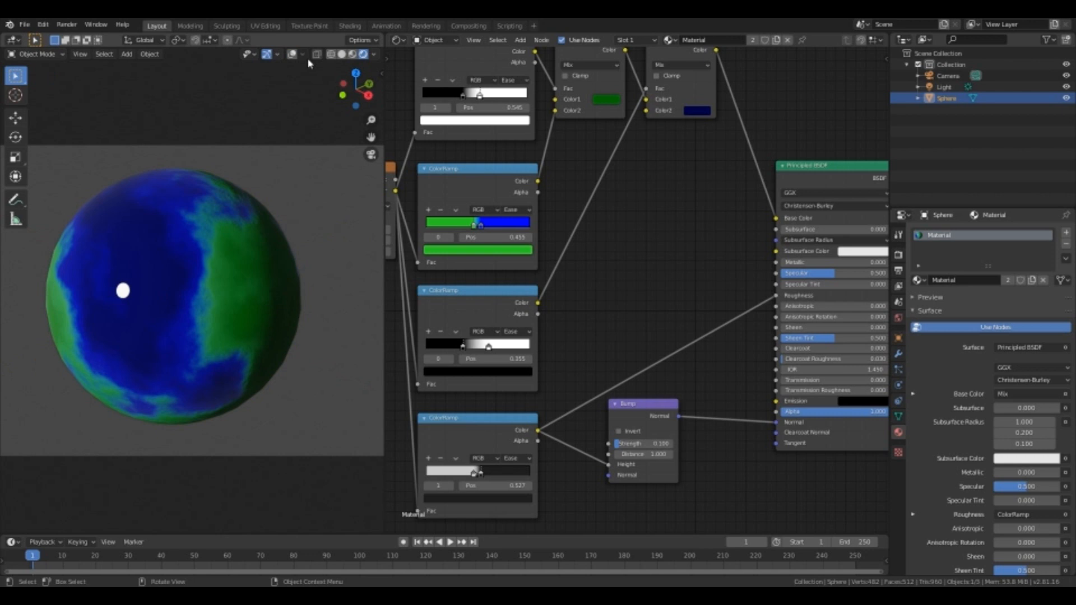
pyautogui.click(292, 56)
pyautogui.click(342, 54)
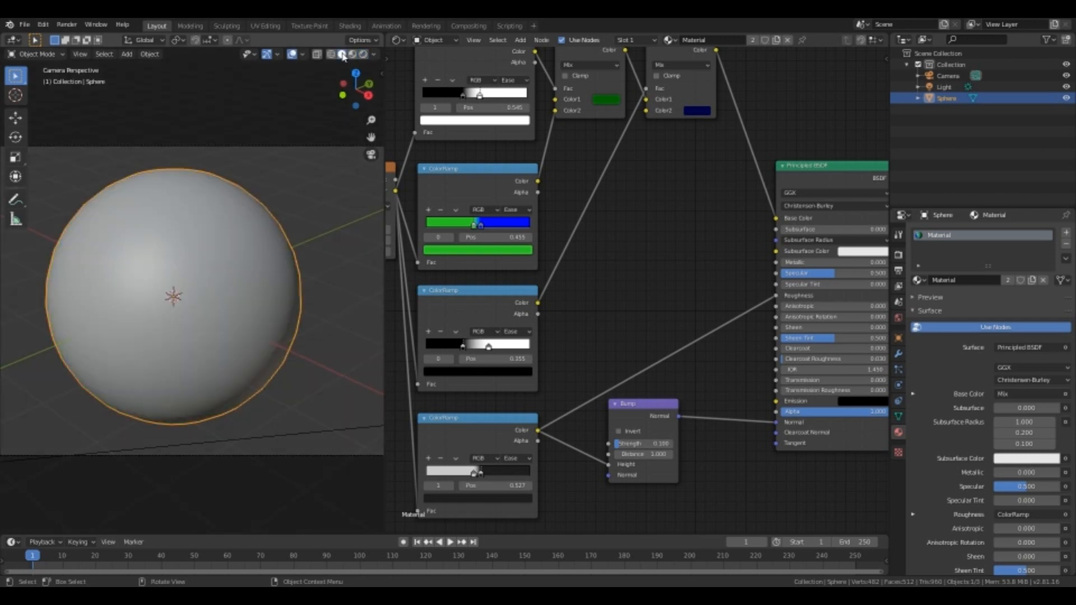
pyautogui.press('KP_3')
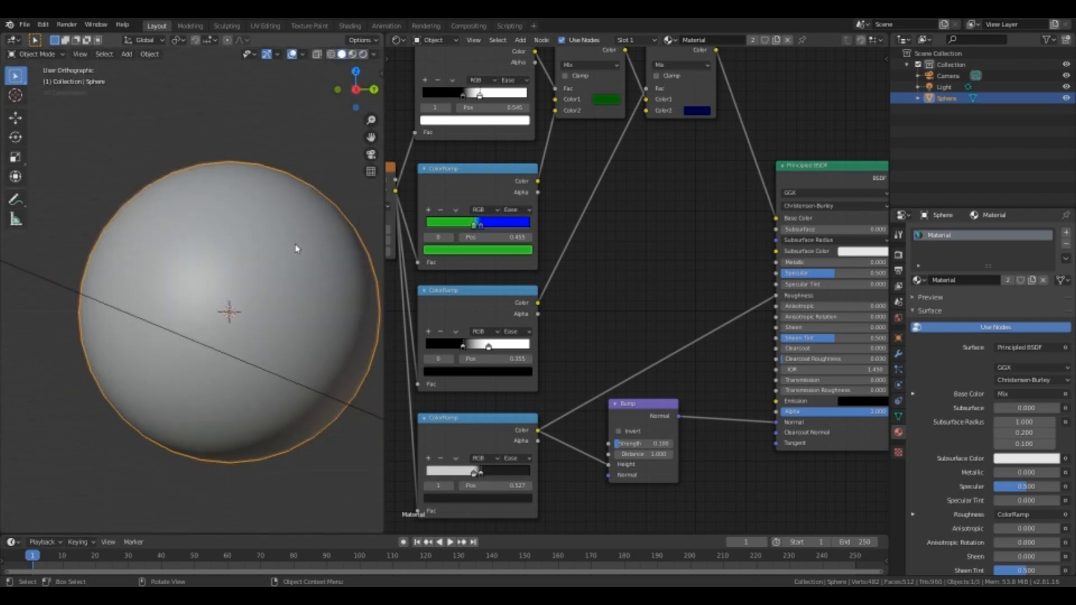
pyautogui.moveTo(285, 253)
pyautogui.keyDown('shift'); pyautogui.mouseDown(button='middle')
pyautogui.moveTo(263, 248)
pyautogui.moveTo(290, 271)
pyautogui.mouseUp(button='middle'); pyautogui.keyUp('shift')
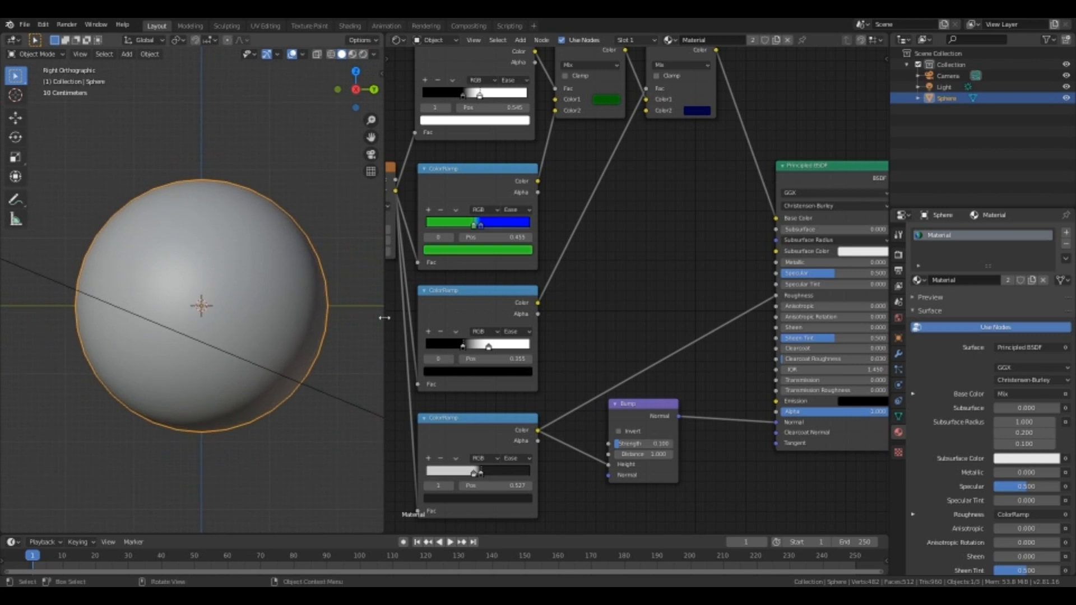
pyautogui.moveTo(388, 313); pyautogui.dragTo(528, 314)
pyautogui.keyDown('ctrl'); pyautogui.moveTo(402, 314); pyautogui.dragTo(348, 254, button='middle'); pyautogui.keyUp('ctrl')
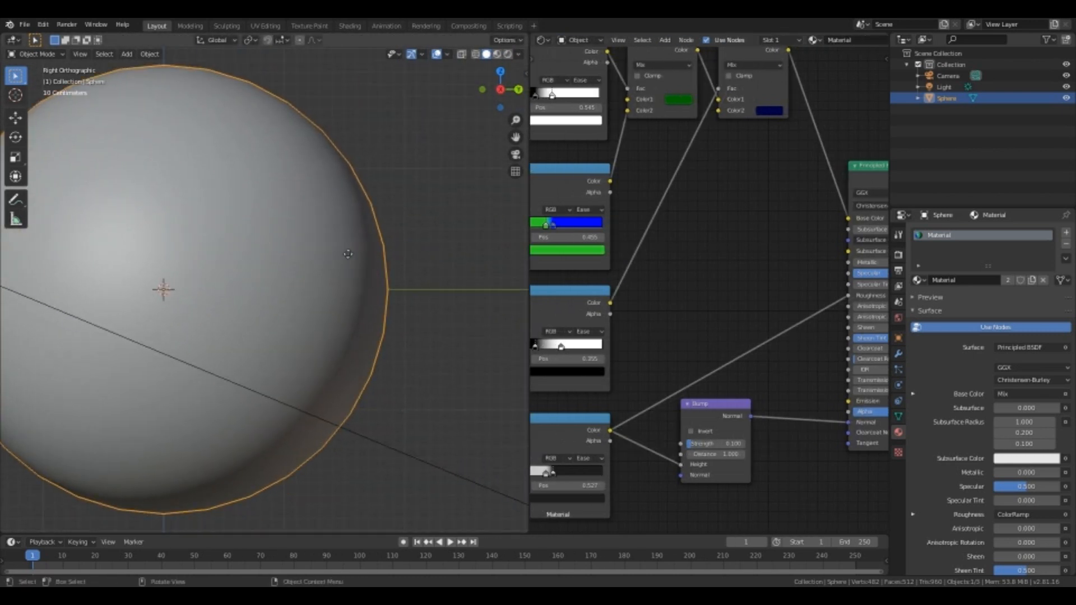
# Duplicate the sphere in place, remove the copy's shared material slot and give it a new material
pyautogui.hotkey('shift', 'd')
pyautogui.rightClick(347, 254)
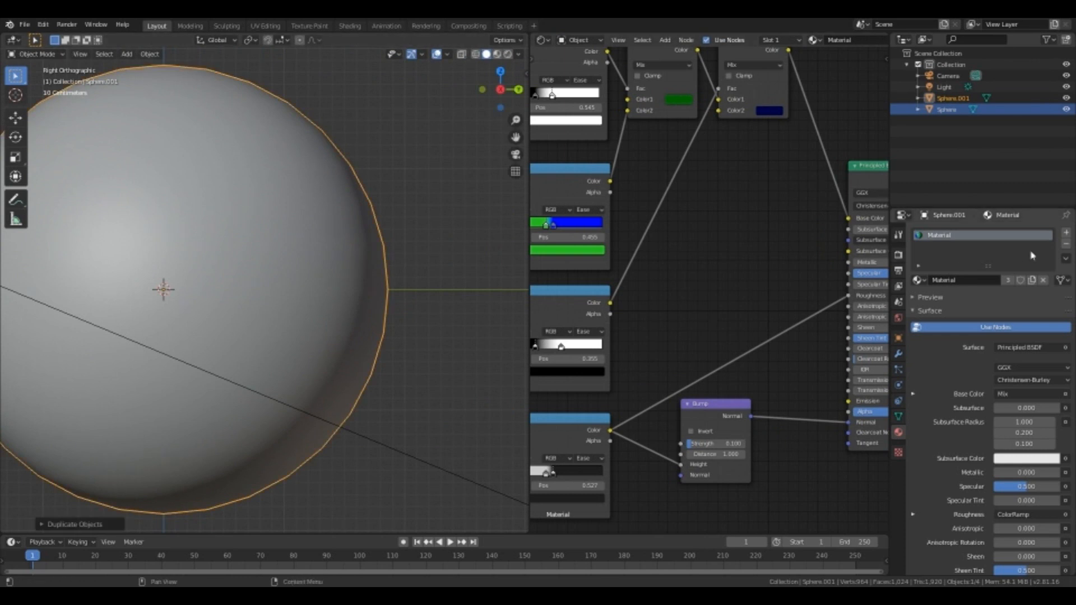
pyautogui.click(1064, 246)
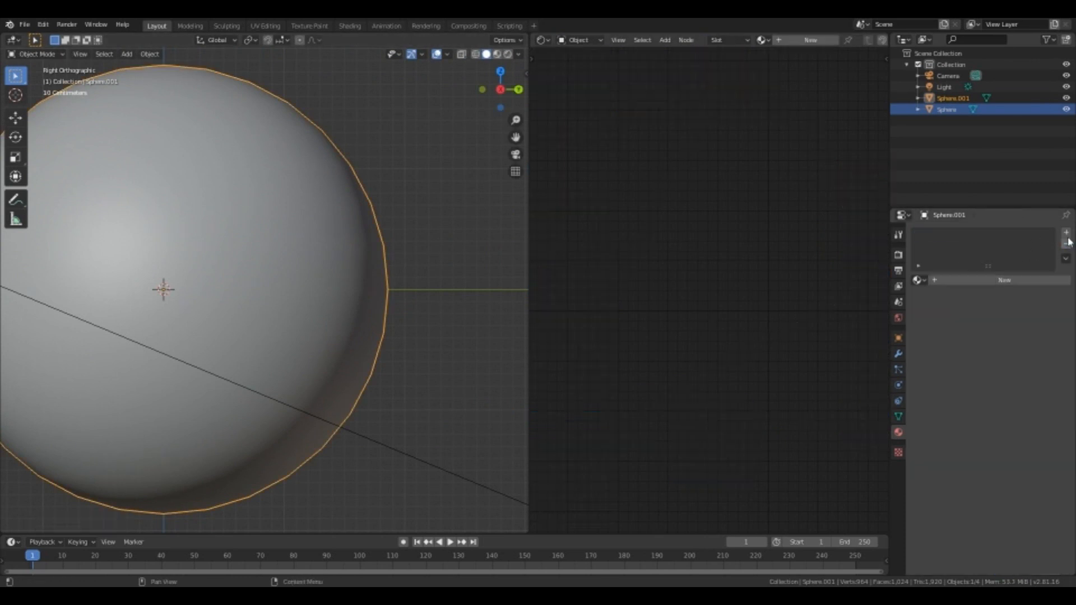
pyautogui.click(970, 279)
# In wireframe shading, scale the duplicate sphere slightly larger than the original, to an object scale of about 1.896
pyautogui.click(475, 54)
pyautogui.scroll(3, 435, 193)
pyautogui.keyDown('shift'); pyautogui.moveTo(498, 275); pyautogui.dragTo(383, 272, button='middle'); pyautogui.keyUp('shift')
pyautogui.keyDown('ctrl'); pyautogui.moveTo(383, 271); pyautogui.dragTo(387, 230, button='middle'); pyautogui.keyUp('ctrl')
pyautogui.press('s')
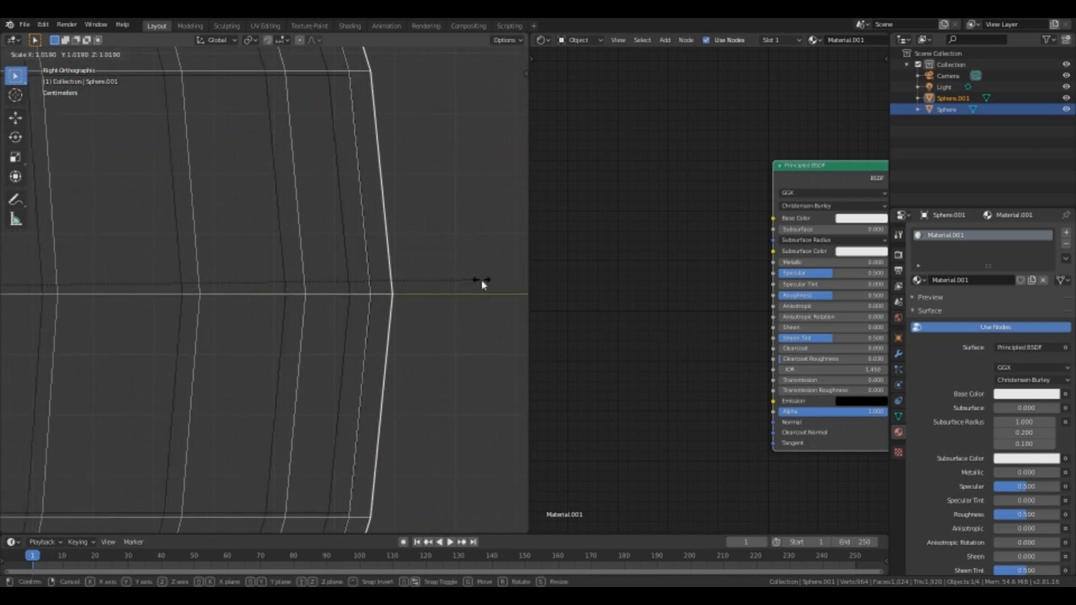
pyautogui.click(483, 285)
# Rename the enlarged sphere clouds and the original sphere planet
pyautogui.doubleClick(990, 280)
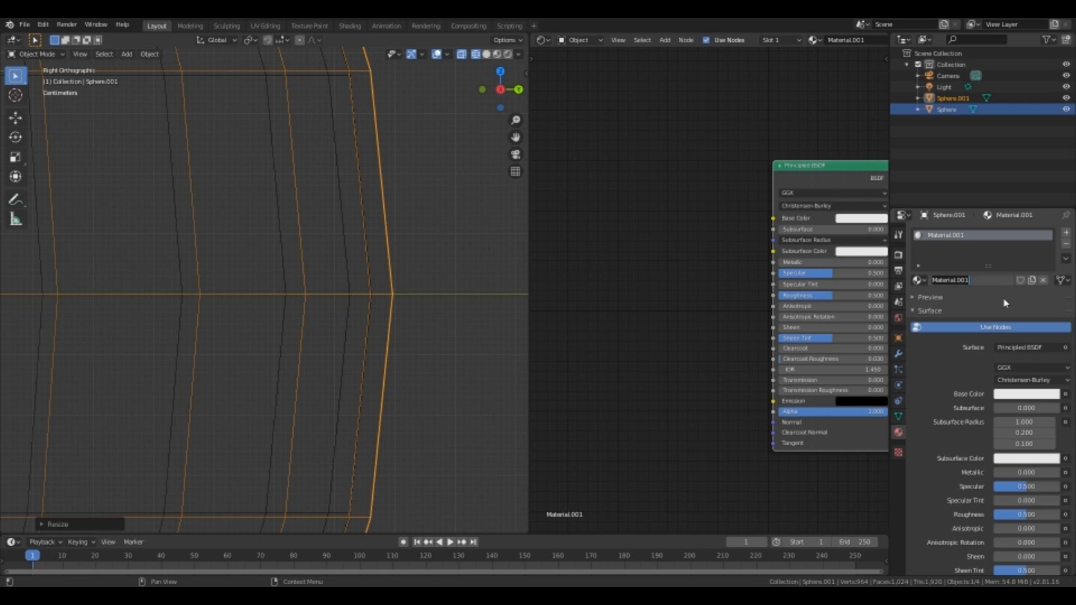
pyautogui.click(898, 338)
pyautogui.doubleClick(960, 234)
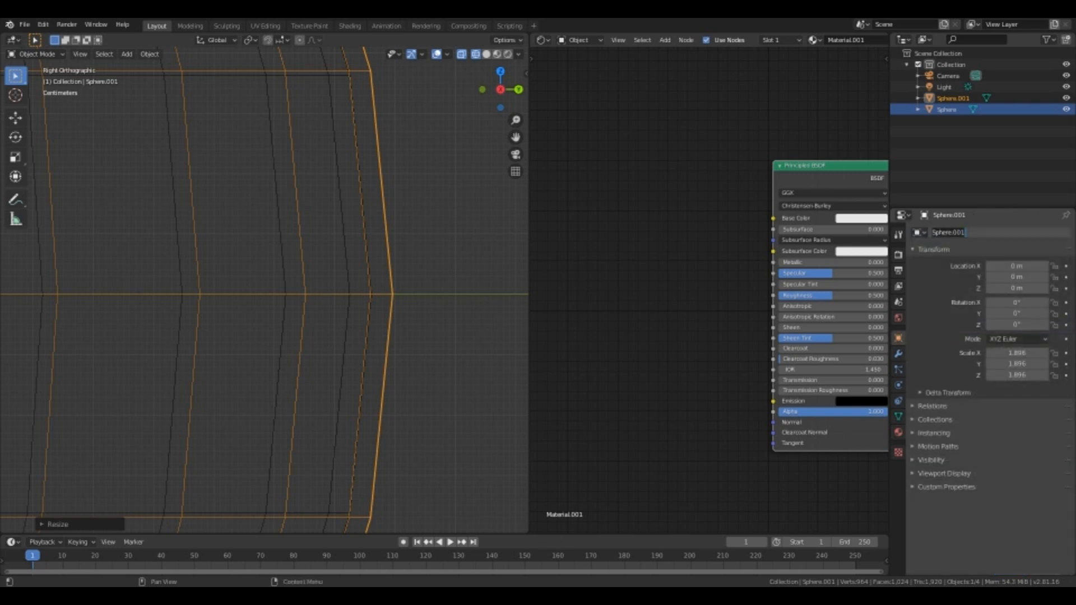
pyautogui.press('Return')
pyautogui.click(947, 109)
pyautogui.click(972, 232)
pyautogui.write('planet')
pyautogui.press('Return')
# Duplicate the clouds sphere and scale the copy slightly larger, to an object scale of about 1.934
pyautogui.click(946, 87)
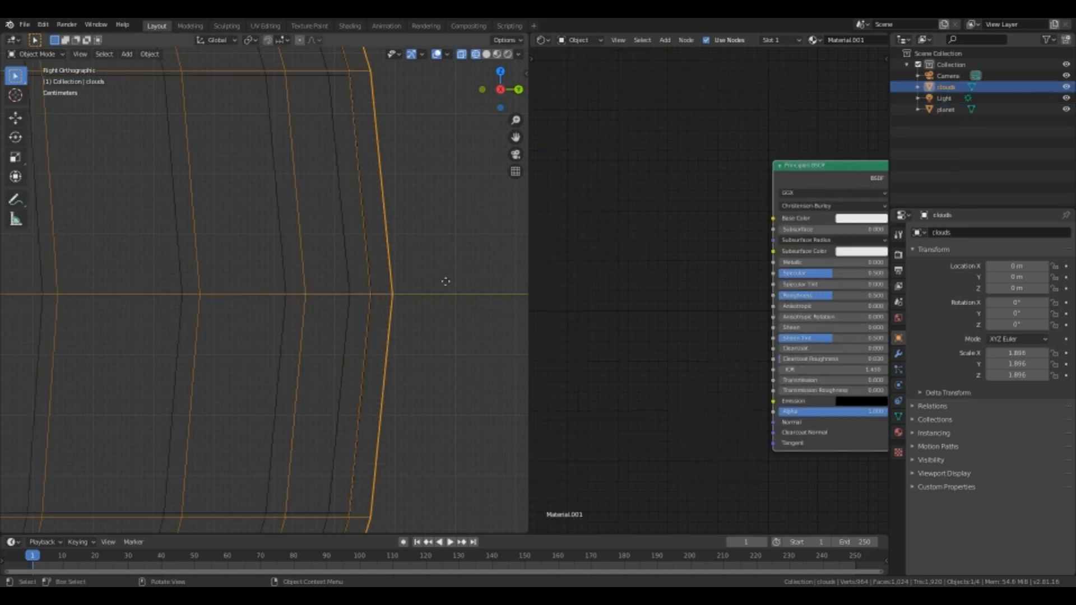
pyautogui.hotkey('shift', 'd')
pyautogui.click(445, 281)
pyautogui.press('s')
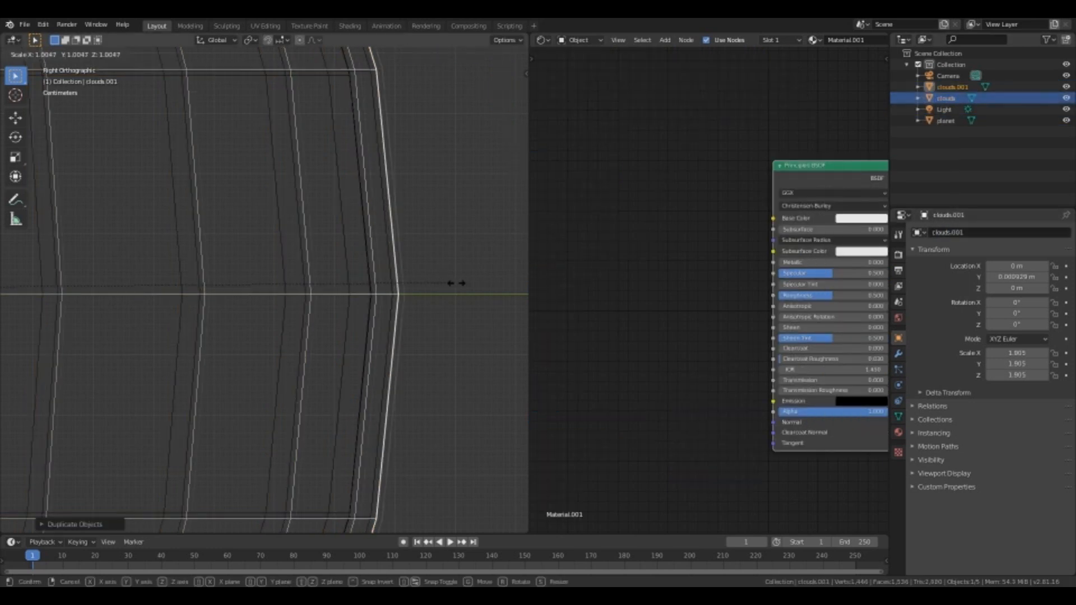
pyautogui.click(470, 286)
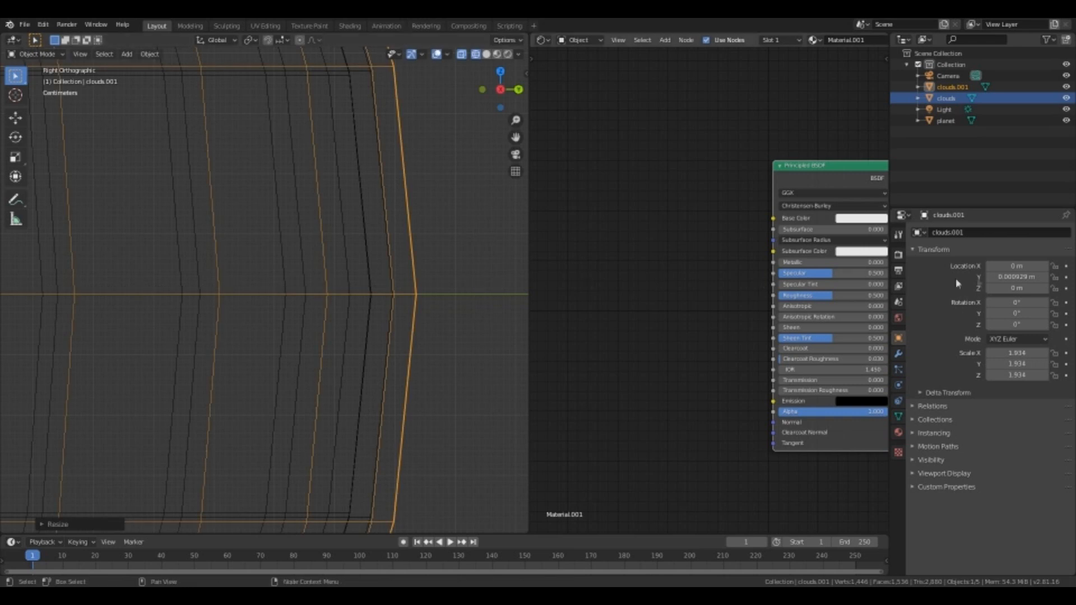
# Rename the outermost sphere atmosphere
pyautogui.doubleClick(953, 232)
pyautogui.write('atmosphere')
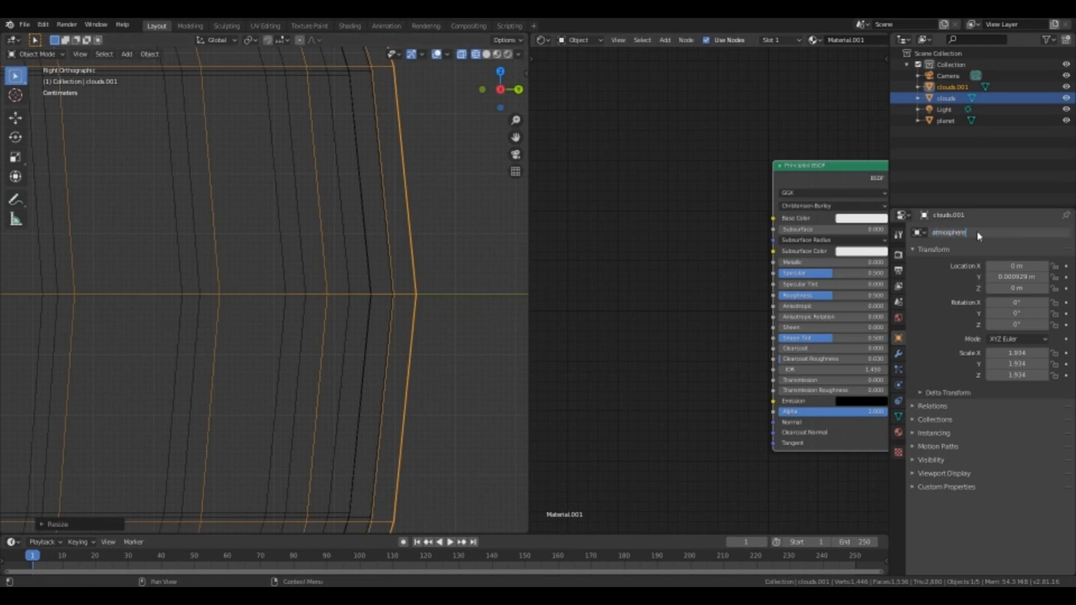
pyautogui.press('Return')
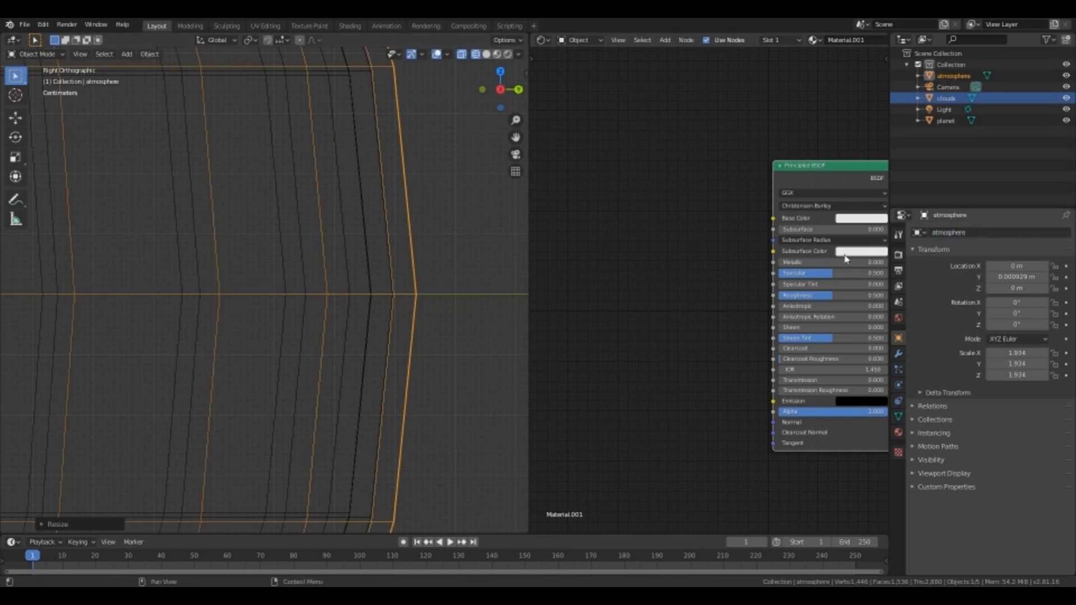
# Hide the atmosphere and planet spheres, and show the selected clouds sphere in material preview shading
pyautogui.moveTo(660, 273); pyautogui.dragTo(631, 264, button='middle')
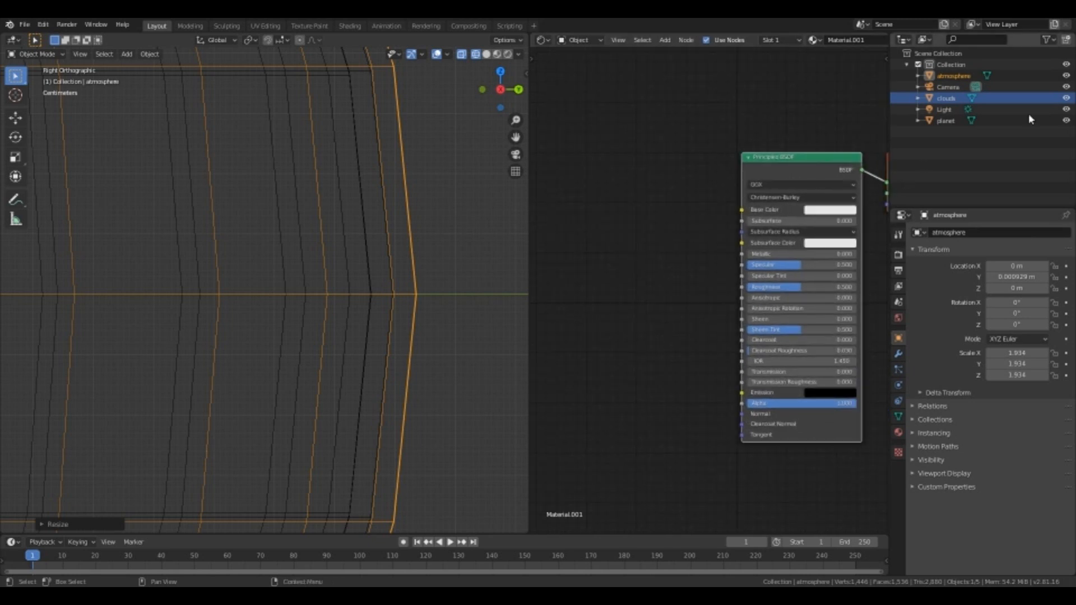
pyautogui.press('h')
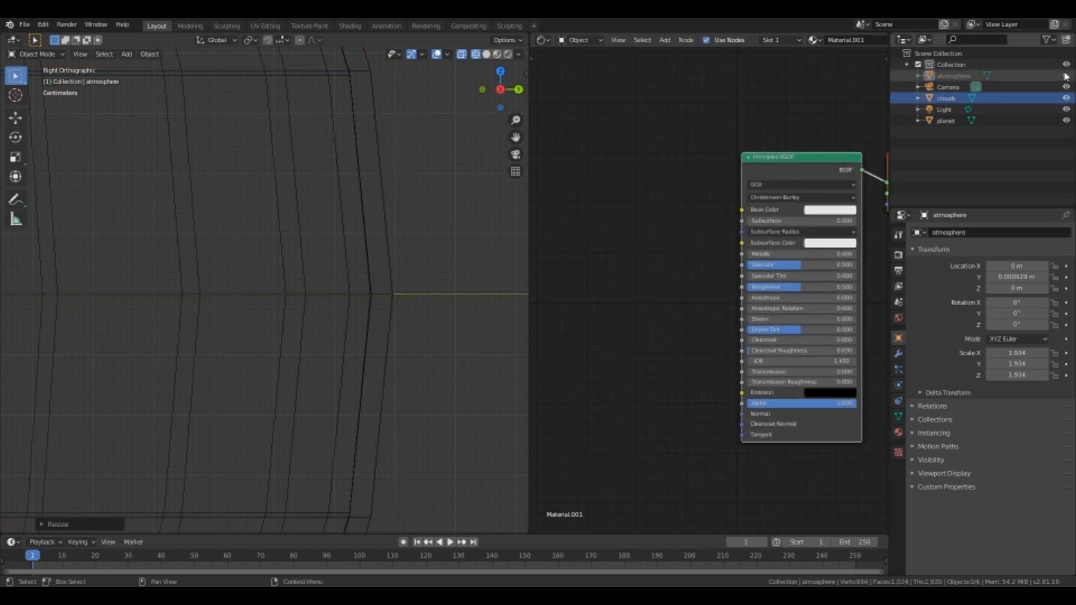
pyautogui.click(945, 99)
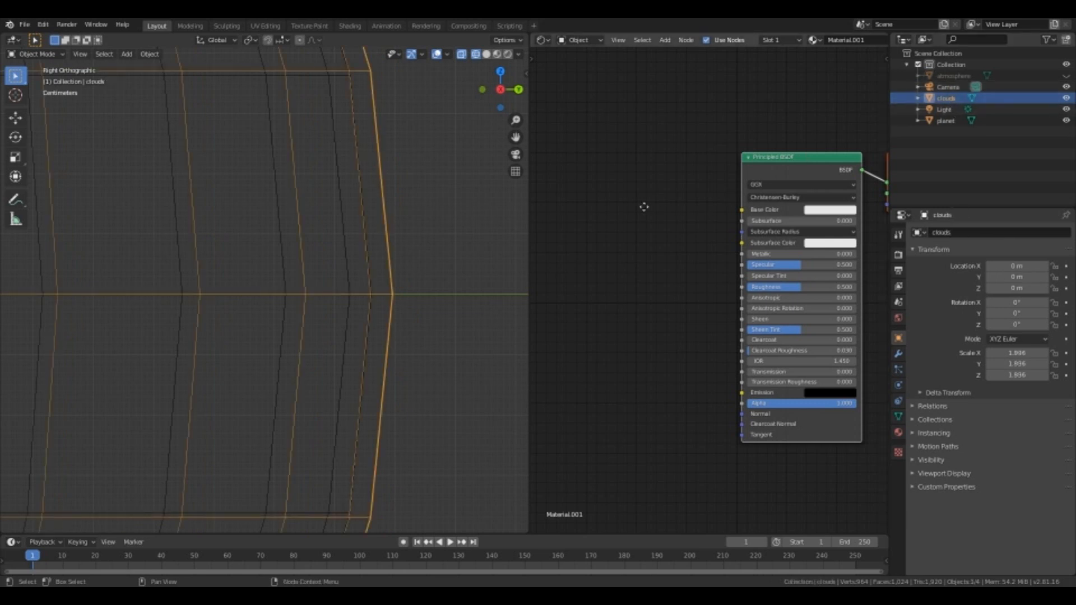
pyautogui.moveTo(644, 207); pyautogui.dragTo(680, 202, button='middle')
pyautogui.scroll(-2, 674, 211)
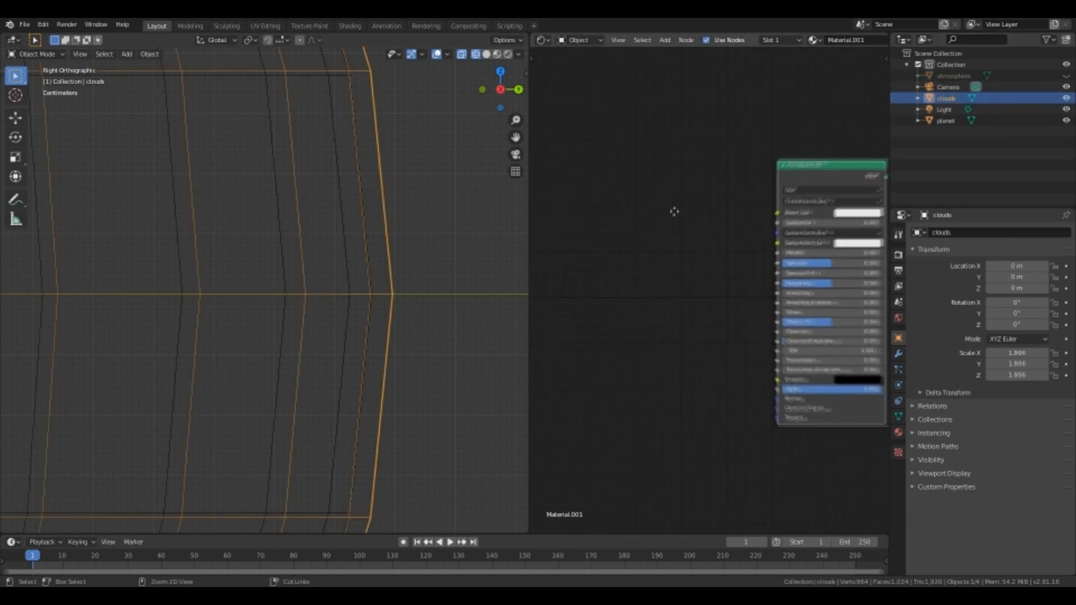
pyautogui.click(486, 54)
pyautogui.click(1067, 121)
pyautogui.scroll(-3, 395, 252)
pyautogui.click(497, 54)
pyautogui.scroll(2, 393, 224)
pyautogui.keyDown('ctrl'); pyautogui.moveTo(397, 250); pyautogui.dragTo(394, 279, button='middle'); pyautogui.keyUp('ctrl')
# Add a Noise Texture node to the clouds material, placed well ahead of the Principled BSDF
pyautogui.moveTo(601, 279); pyautogui.dragTo(706, 301, button='middle')
pyautogui.hotkey('shift', 'a')
pyautogui.moveTo(653, 250)
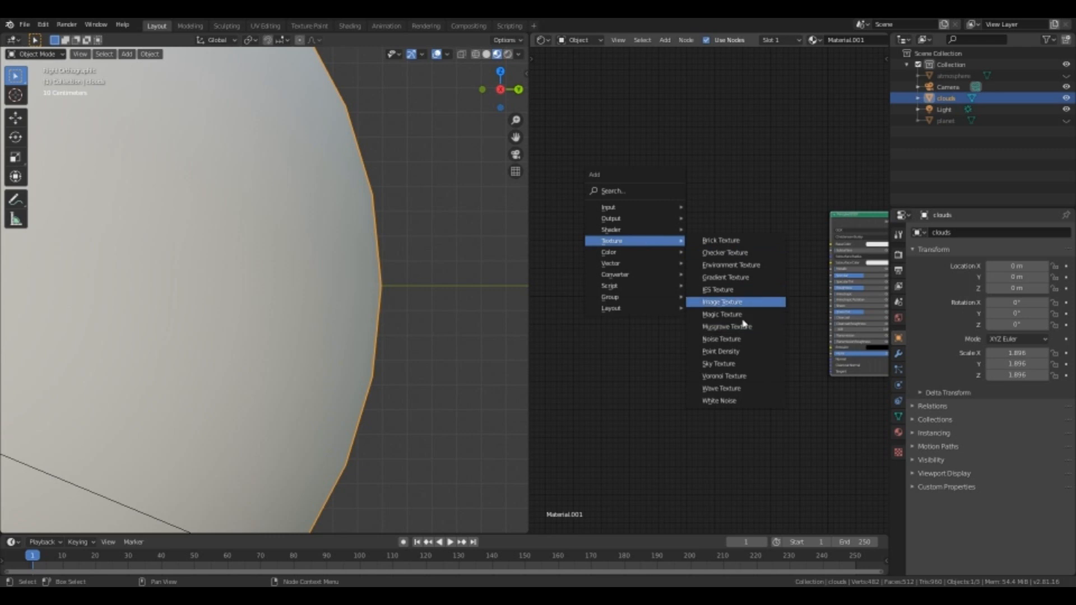
pyautogui.click(738, 339)
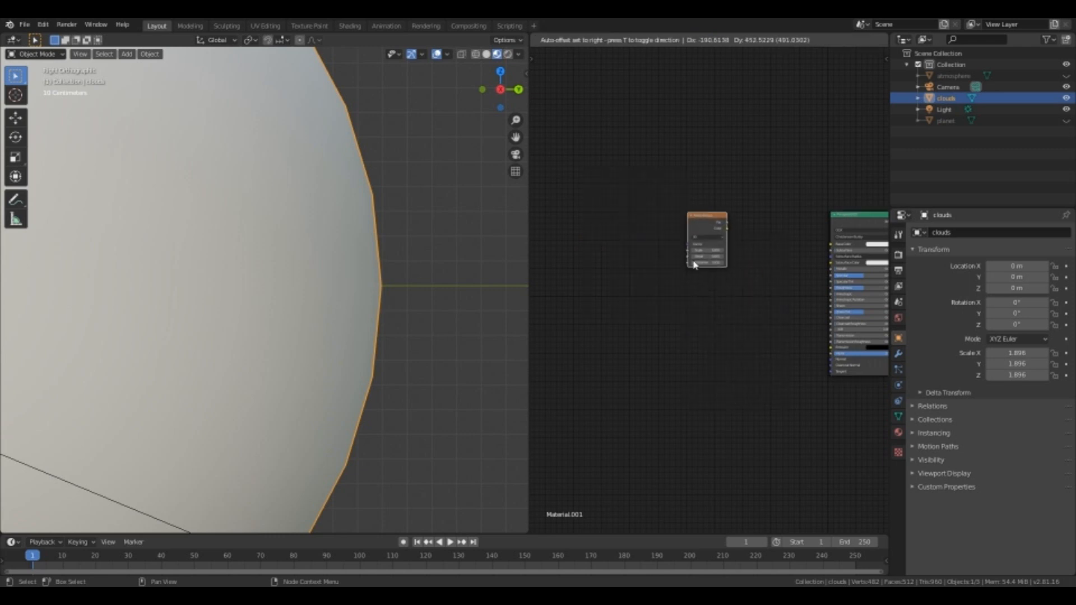
pyautogui.click(693, 264)
pyautogui.scroll(3, 656, 291)
pyautogui.moveTo(633, 201); pyautogui.dragTo(602, 200)
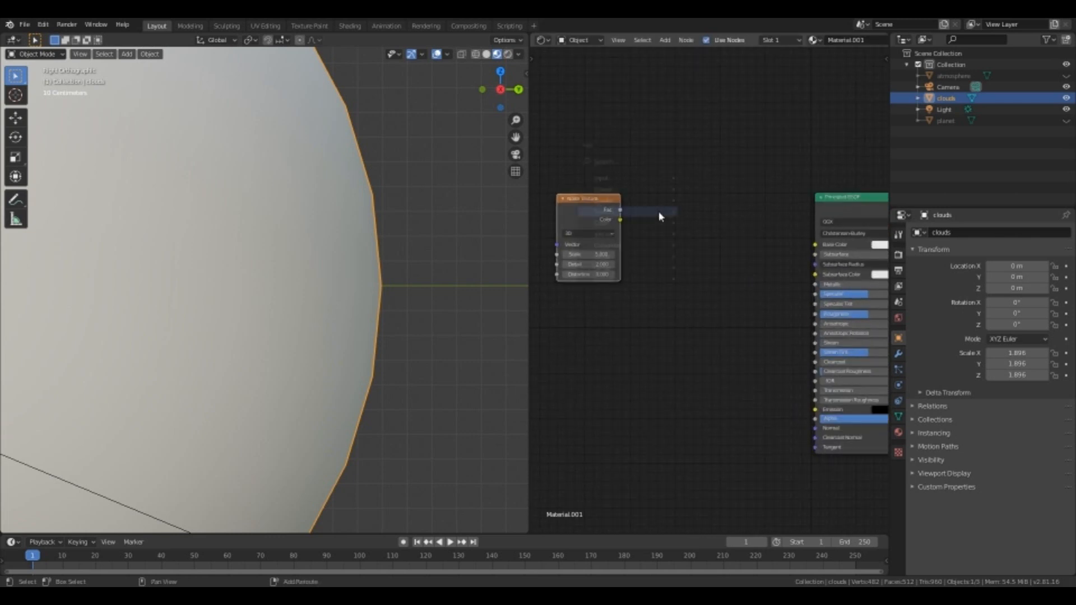
# Add a ColorRamp fed by the Noise Texture's Color output and connect its Color to the Principled BSDF's Base Color
pyautogui.hotkey('shift', 'a')
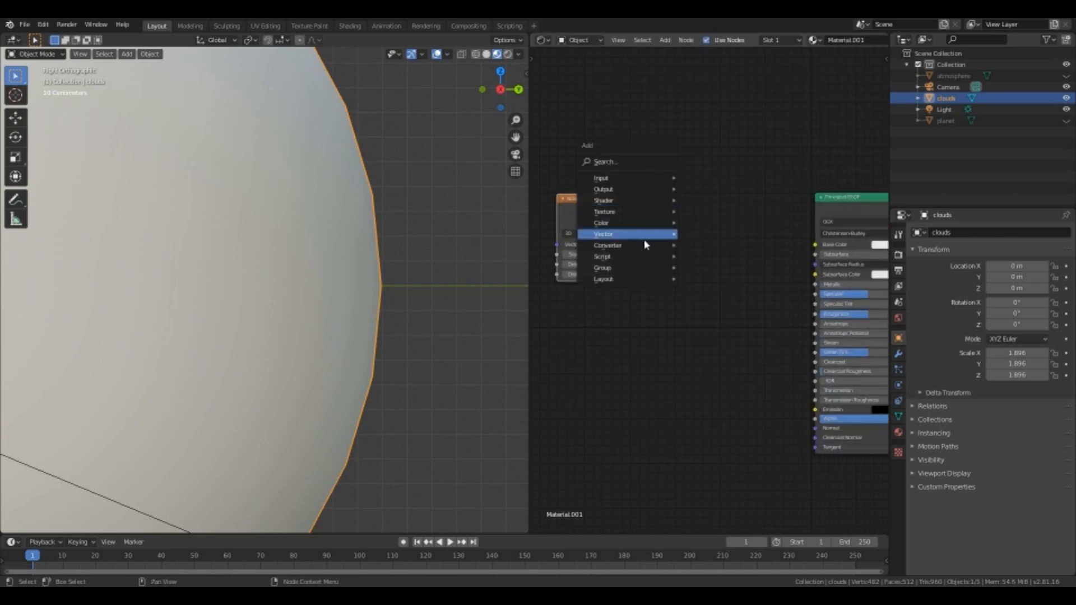
pyautogui.moveTo(644, 244)
pyautogui.click(724, 269)
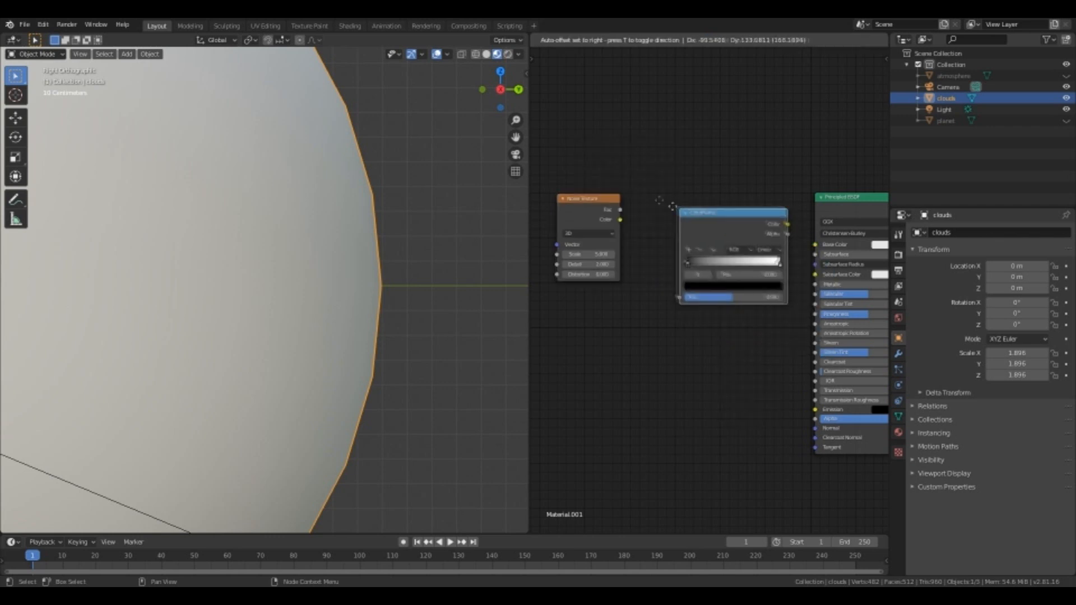
pyautogui.click(625, 231)
pyautogui.moveTo(619, 219); pyautogui.dragTo(639, 281)
pyautogui.moveTo(748, 209); pyautogui.dragTo(815, 245)
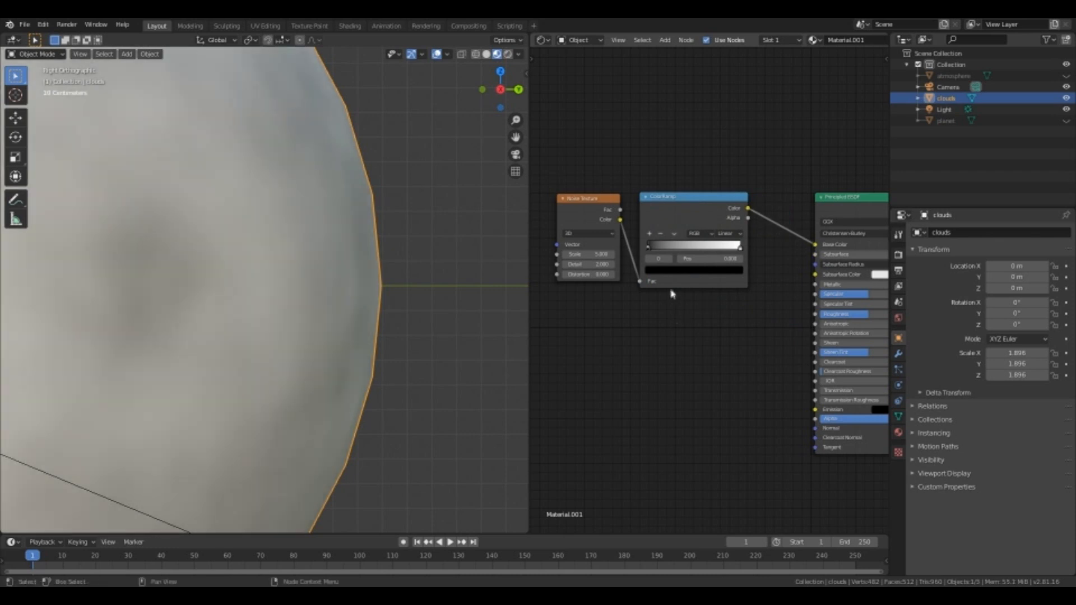
# Set the Noise Texture's Detail to 20 and move the ColorRamp's black stop to about 0.33 and white stop to about 0.67
pyautogui.click(588, 264)
pyautogui.write('20')
pyautogui.press('Return')
pyautogui.moveTo(651, 250); pyautogui.dragTo(681, 253)
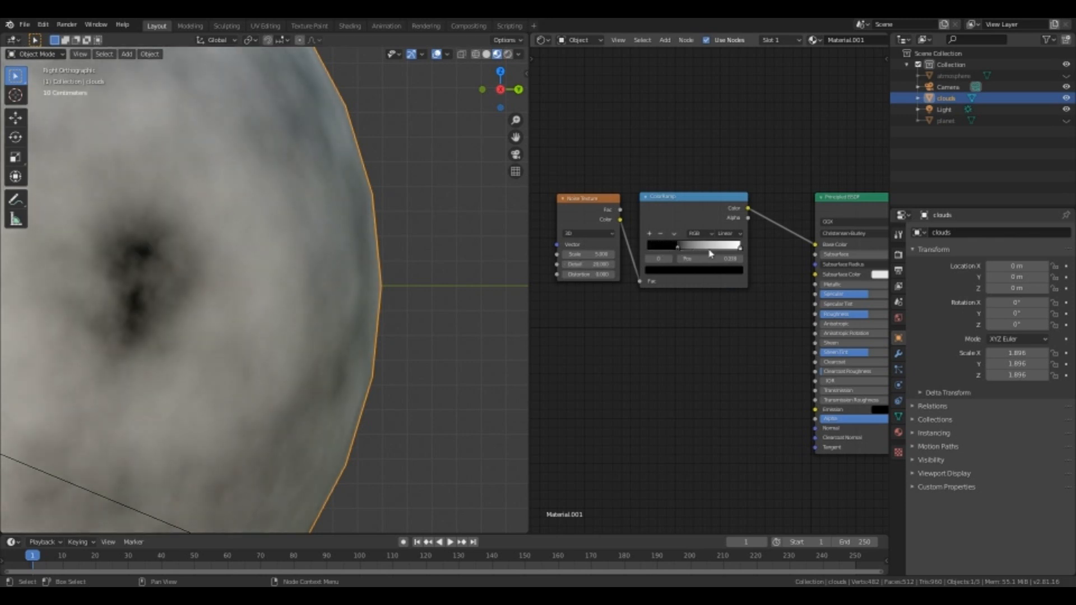
pyautogui.moveTo(740, 248); pyautogui.dragTo(707, 253)
pyautogui.scroll(-2, 254, 297)
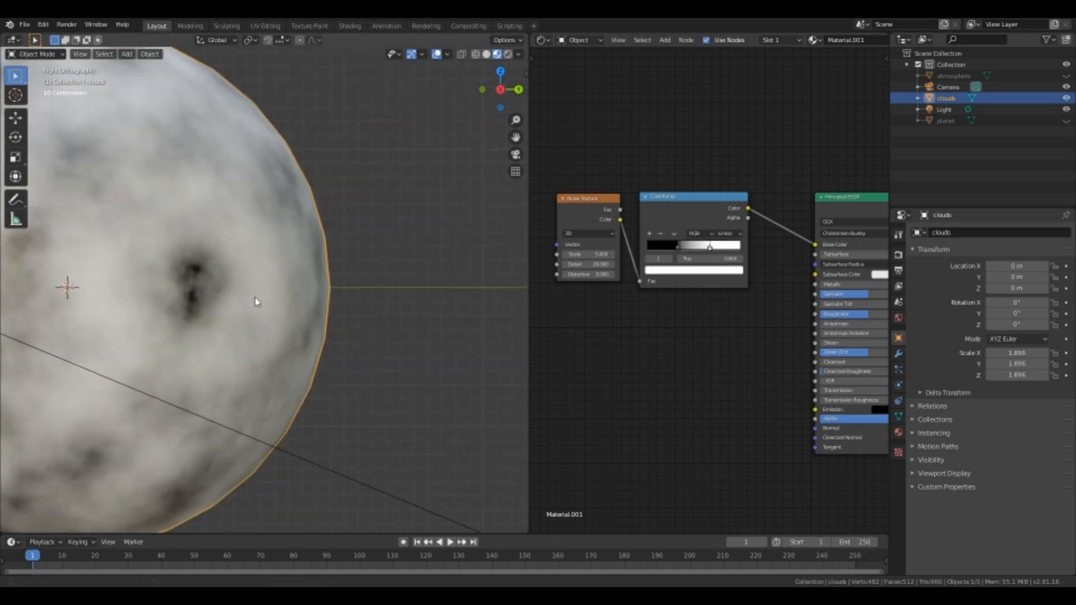
pyautogui.keyDown('shift'); pyautogui.moveTo(386, 312); pyautogui.dragTo(476, 305, button='middle'); pyautogui.keyUp('shift')
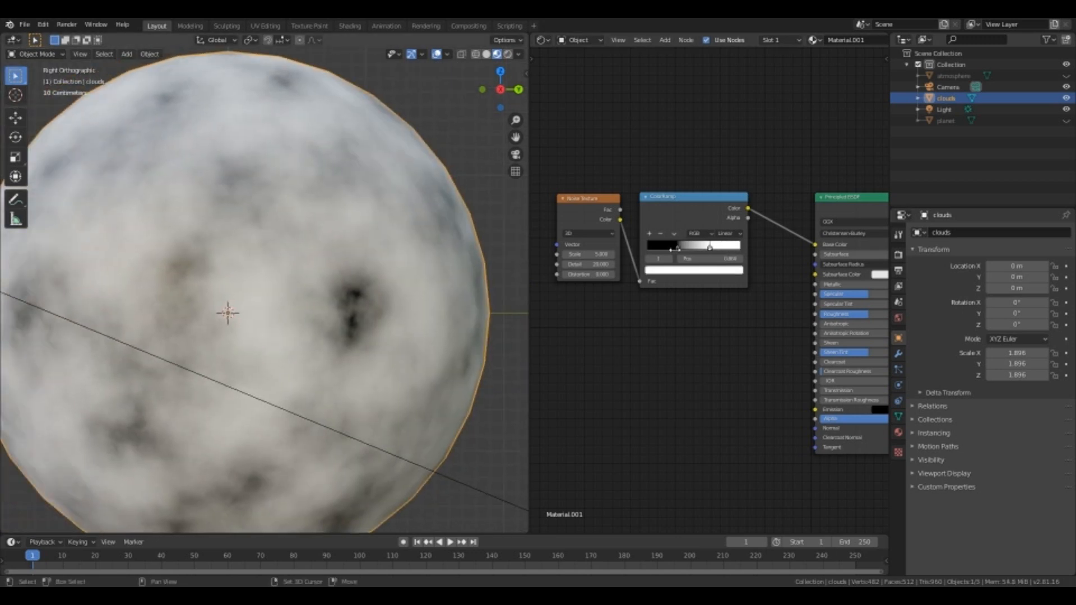
# Move the ColorRamp's black stop to about 0.57 to isolate cloud patches, and set its interpolation to Ease
pyautogui.click(680, 250)
pyautogui.press('g')
pyautogui.click(691, 253)
pyautogui.moveTo(691, 253); pyautogui.dragTo(712, 258)
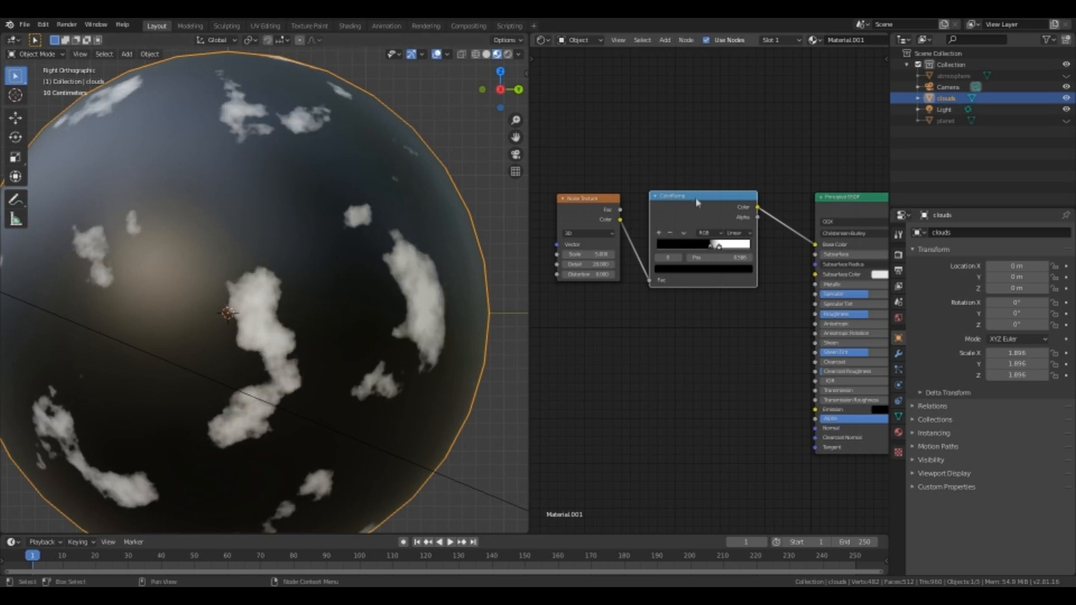
pyautogui.moveTo(693, 197); pyautogui.dragTo(682, 199)
pyautogui.click(731, 239)
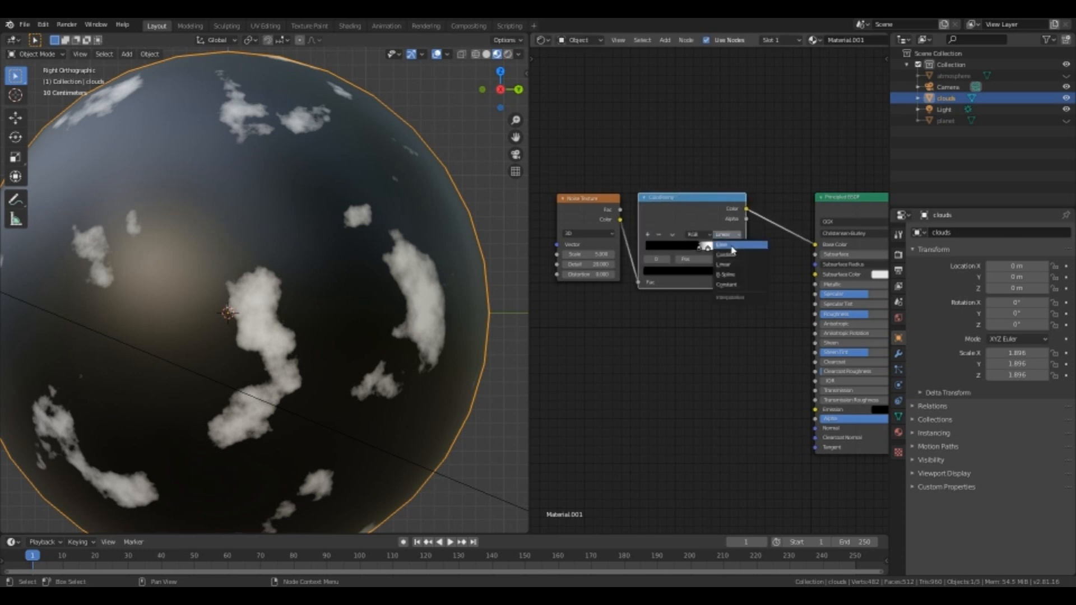
pyautogui.click(729, 245)
pyautogui.keyDown('ctrl'); pyautogui.moveTo(377, 308); pyautogui.dragTo(372, 331, button='middle'); pyautogui.keyUp('ctrl')
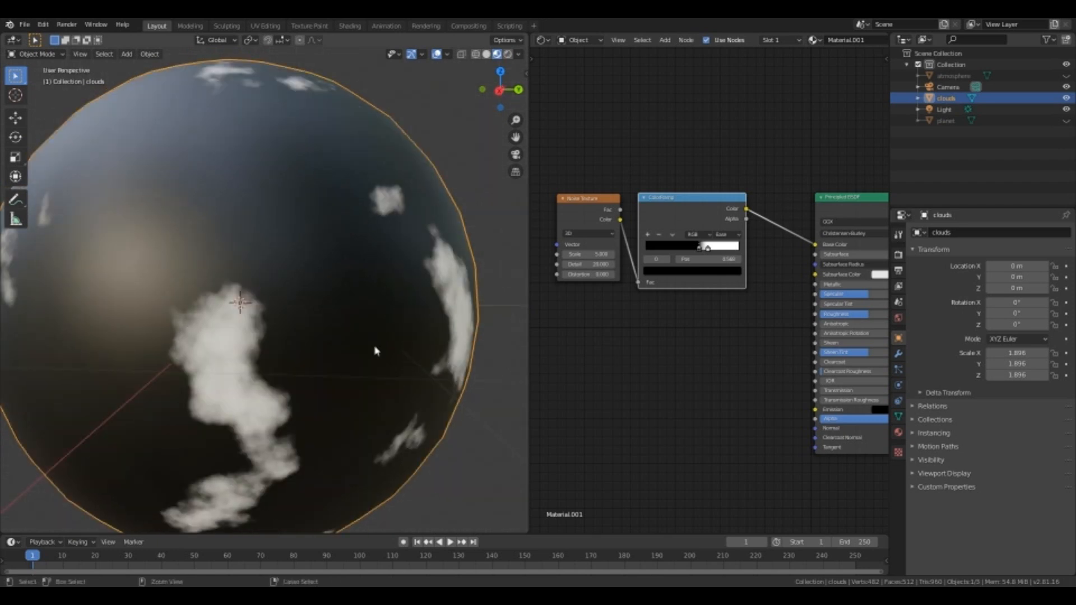
pyautogui.scroll(-3, 374, 353)
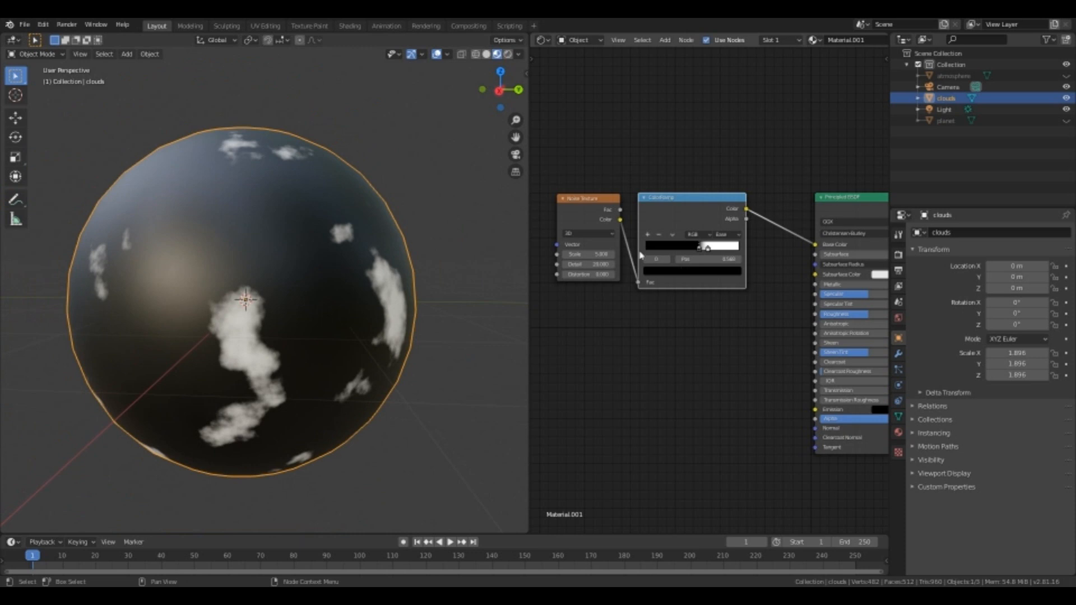
# Raise the Noise Texture's Scale for smaller clouds and spread the ColorRamp stops to about 0.54 for black and 0.73 for white
pyautogui.click(596, 254)
pyautogui.write('1')
pyautogui.press('Return')
pyautogui.click(591, 254)
pyautogui.write('1.5')
pyautogui.press('Return')
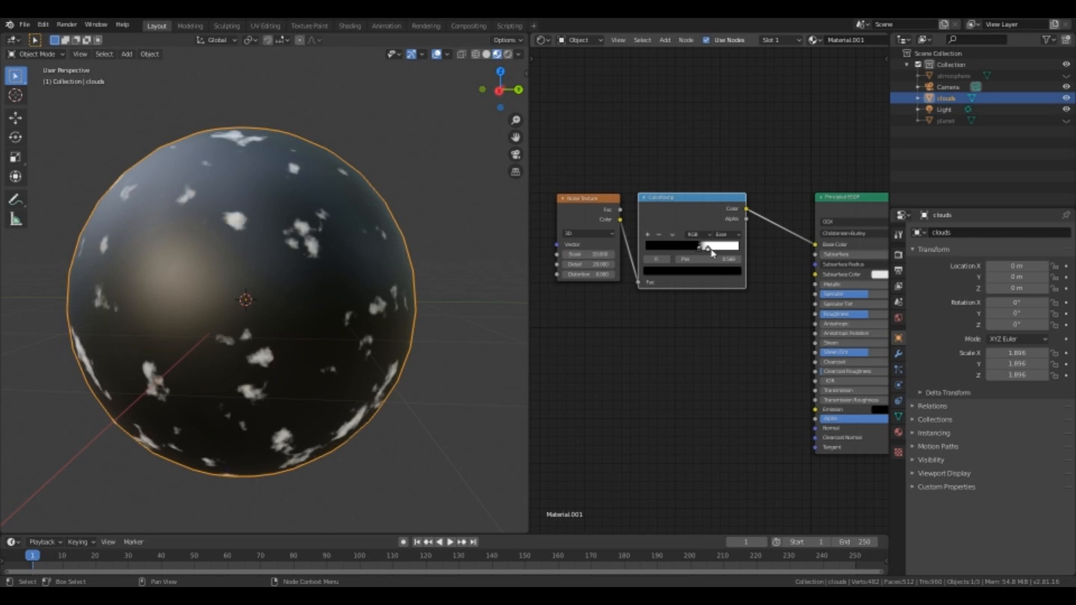
pyautogui.moveTo(710, 250)
pyautogui.mouseDown()
pyautogui.moveTo(721, 252)
pyautogui.moveTo(699, 256)
pyautogui.mouseUp()
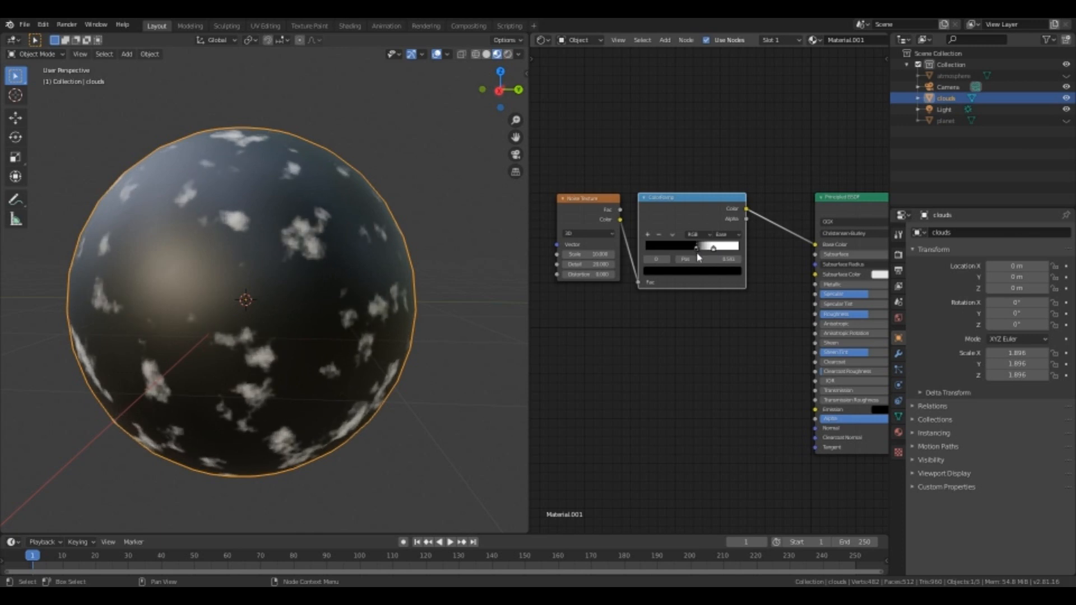
pyautogui.moveTo(699, 257); pyautogui.dragTo(647, 239, button='middle')
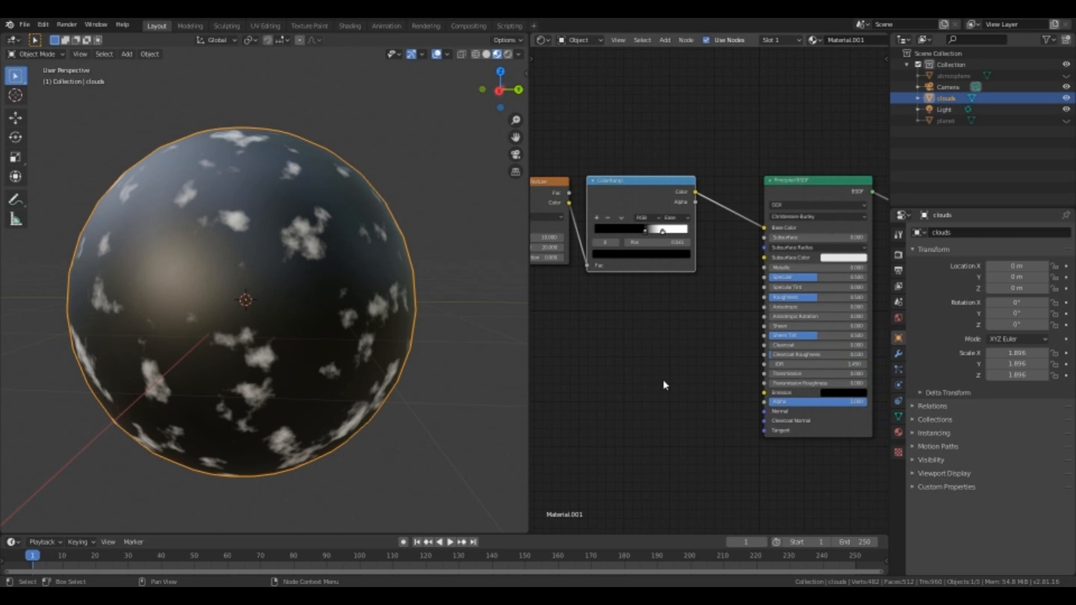
# Add a Bump node with Strength 0.05, feed its Height from the ColorRamp's Color, and link it to the Principled BSDF's Normal
pyautogui.hotkey('shift', 'a')
pyautogui.moveTo(651, 367)
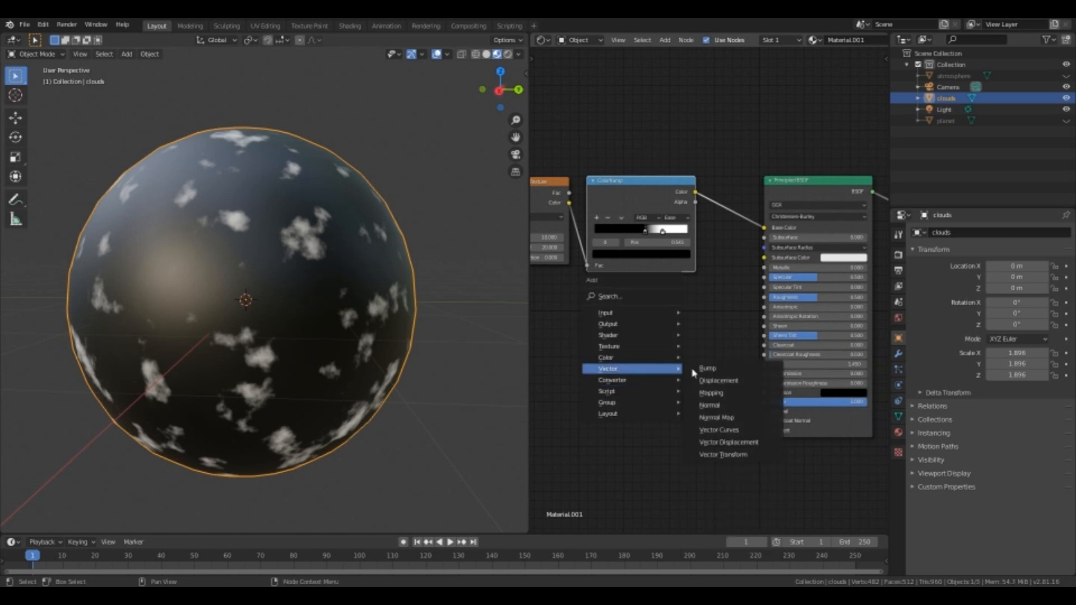
pyautogui.click(706, 369)
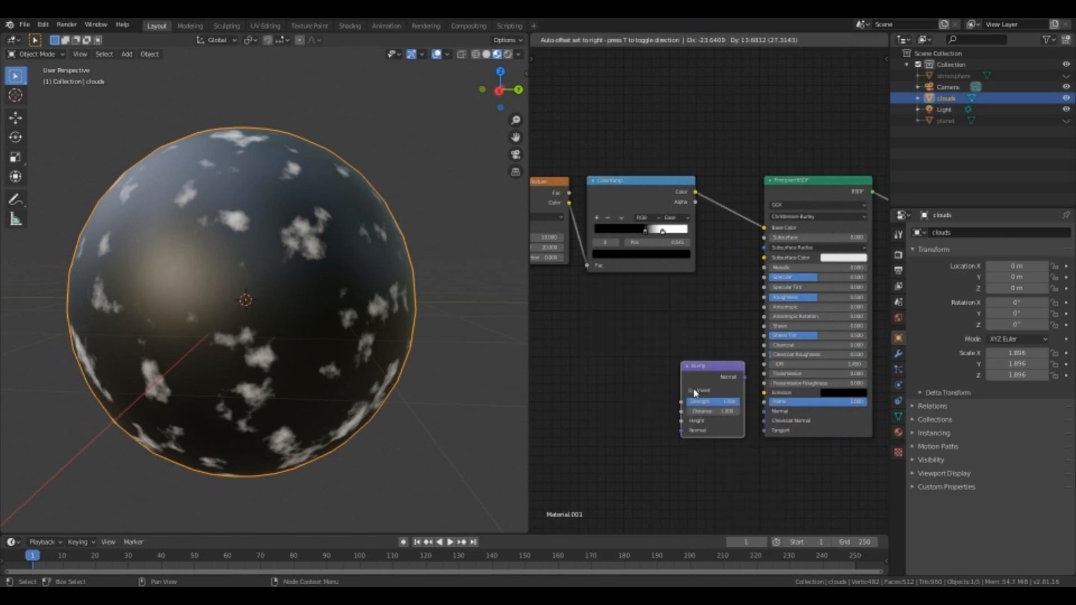
pyautogui.click(709, 401)
pyautogui.click(710, 402)
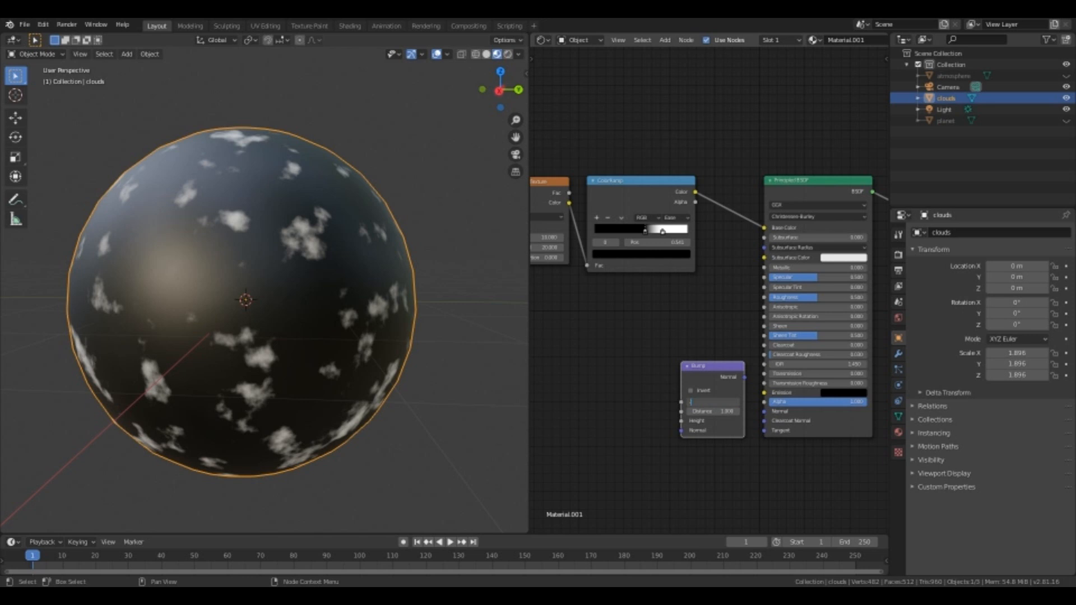
pyautogui.press('Return')
pyautogui.moveTo(695, 192); pyautogui.dragTo(681, 421)
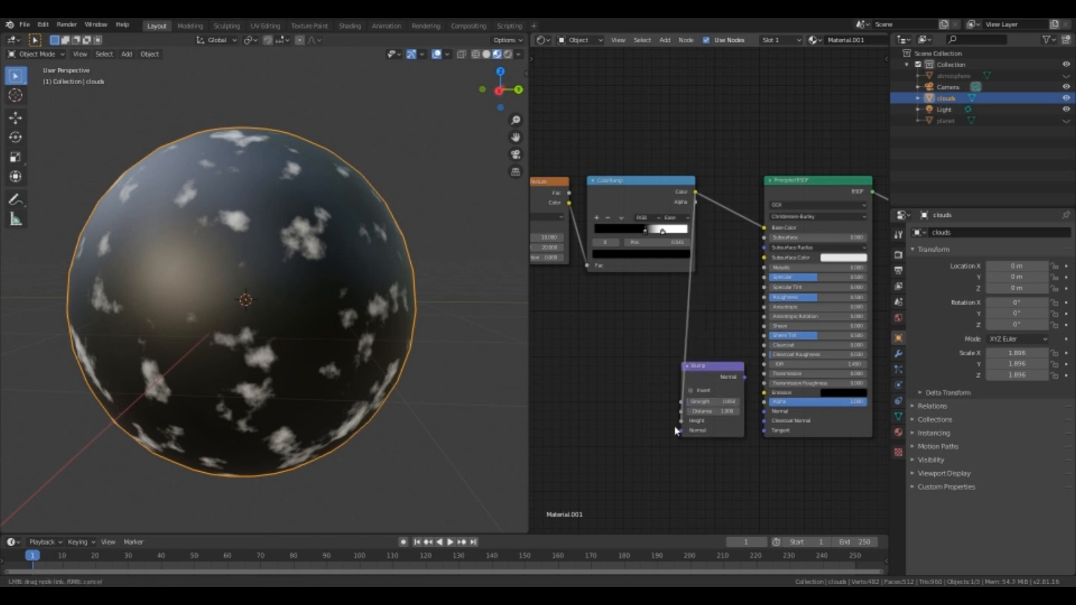
pyautogui.moveTo(745, 378); pyautogui.dragTo(764, 413)
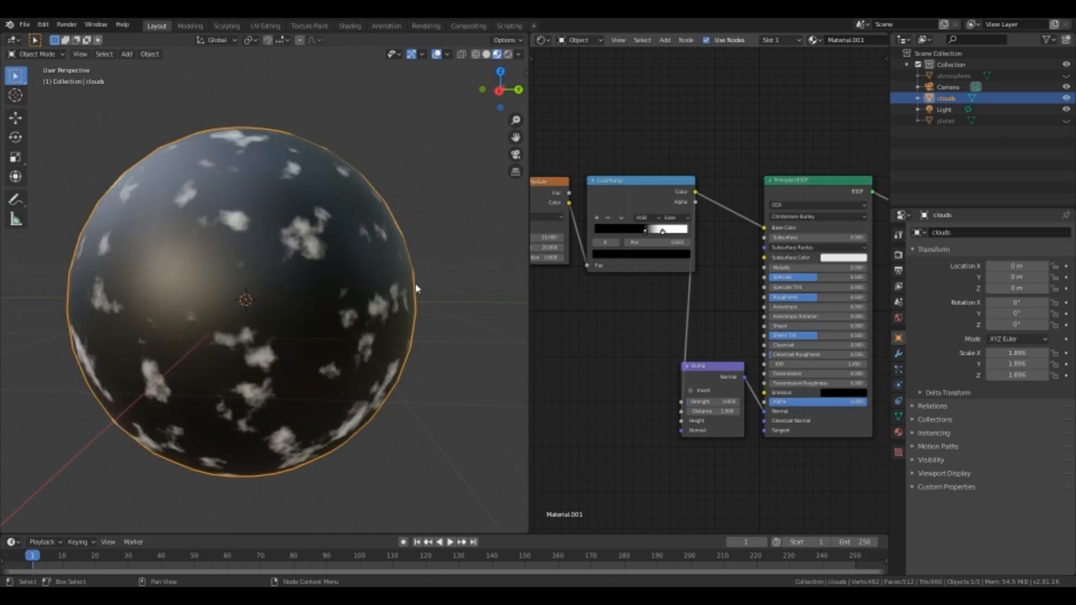
# Set the clouds material's Blend Mode to Alpha Blend and its Shadow Mode to Alpha Clip
pyautogui.click(898, 432)
pyautogui.scroll(-8, 990, 399)
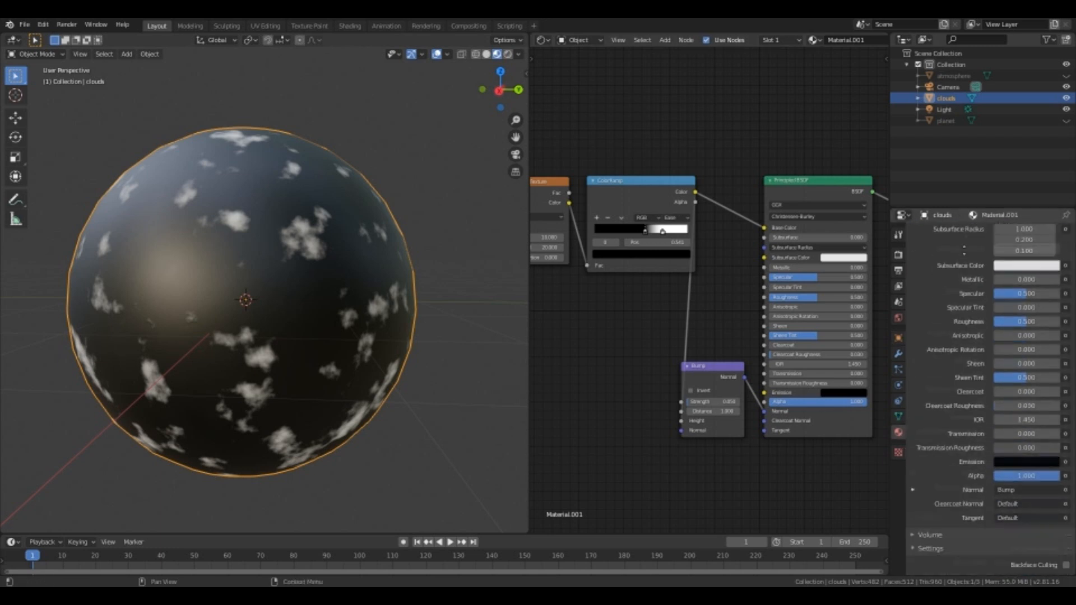
pyautogui.moveTo(964, 251); pyautogui.dragTo(975, 164, button='middle')
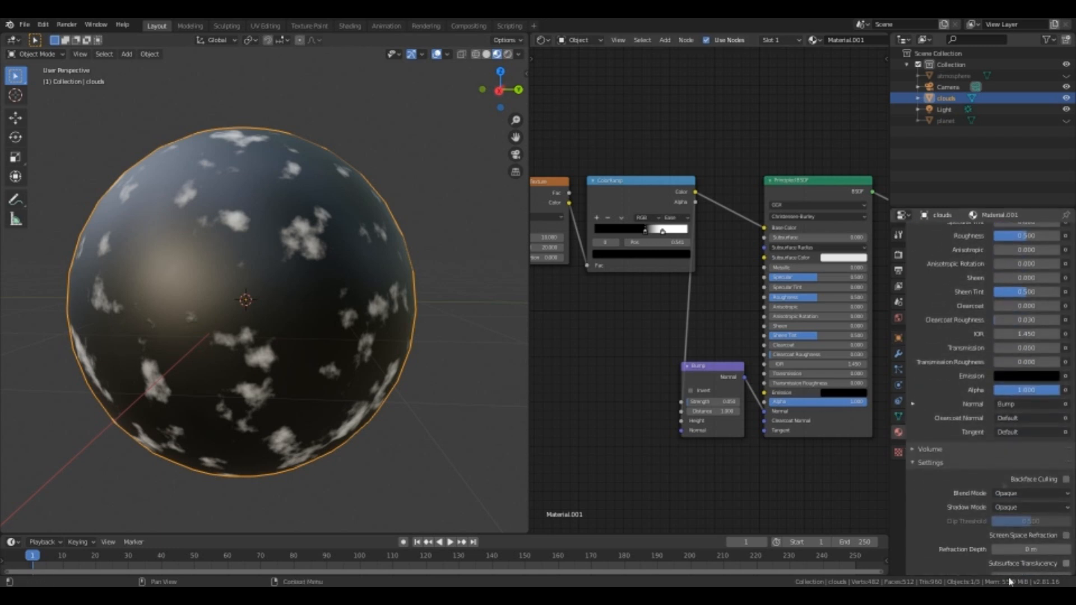
pyautogui.click(1021, 494)
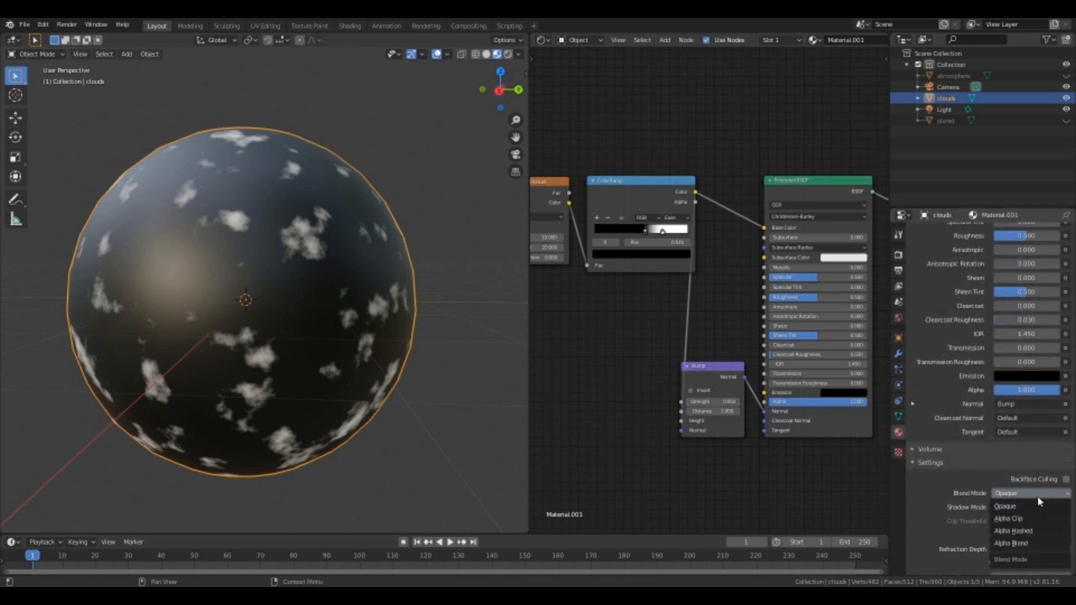
pyautogui.click(1014, 543)
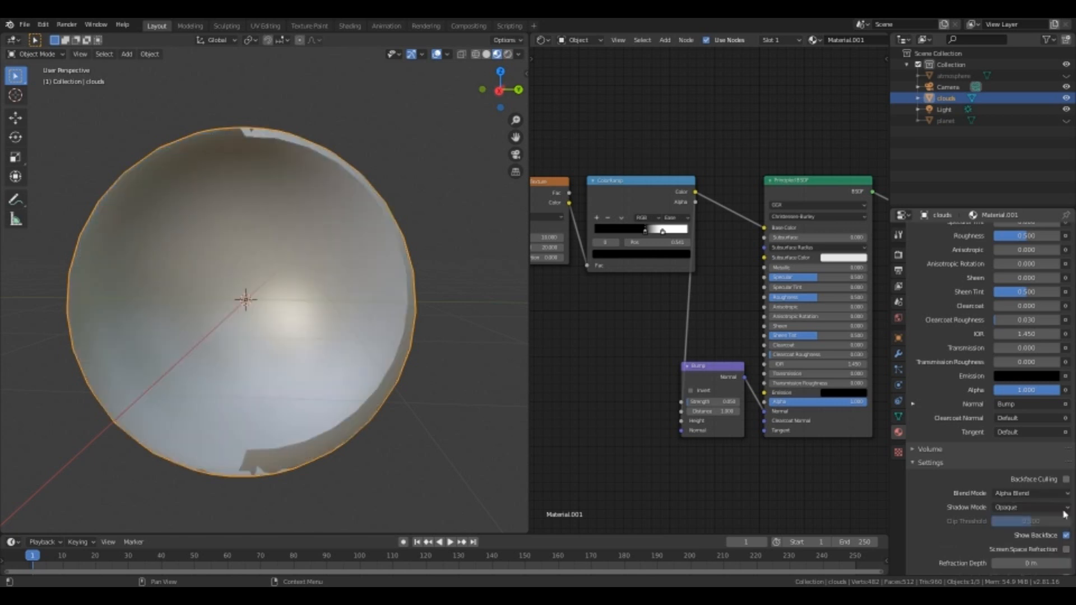
pyautogui.click(1064, 511)
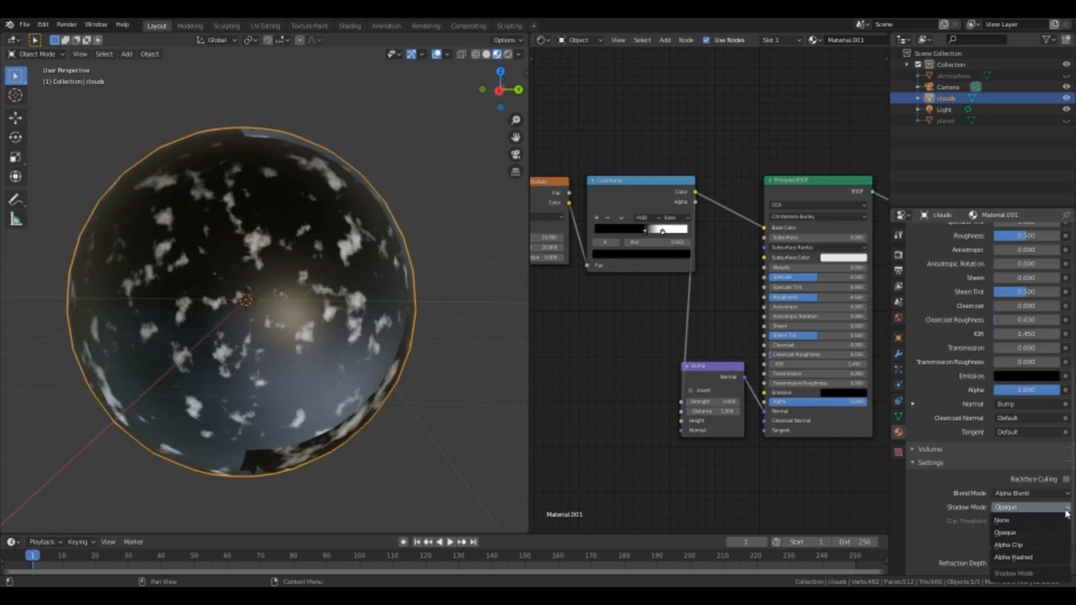
pyautogui.click(1066, 511)
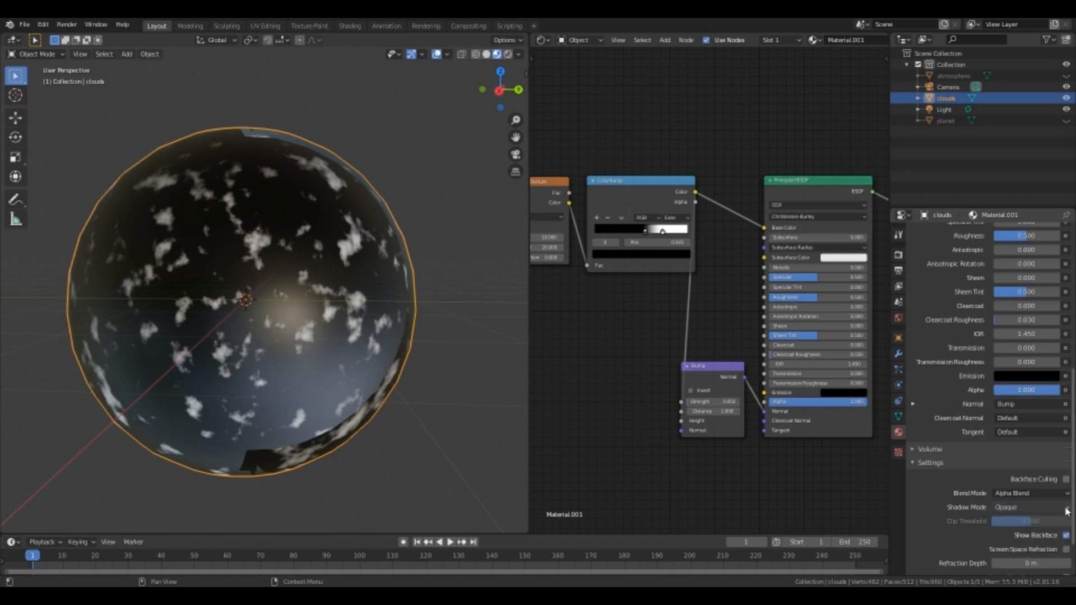
pyautogui.click(1067, 510)
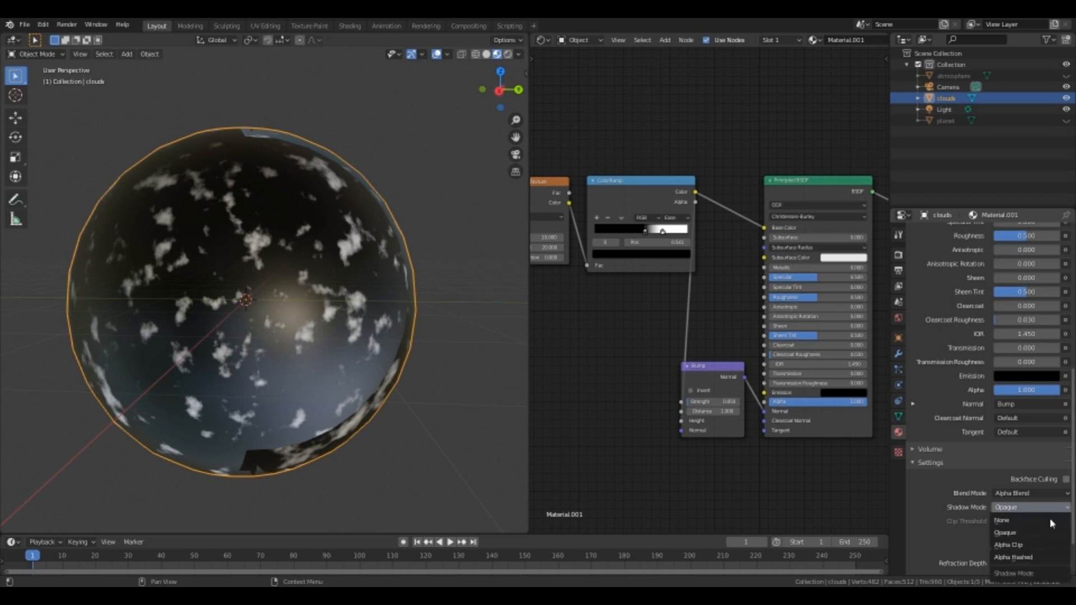
pyautogui.click(1015, 548)
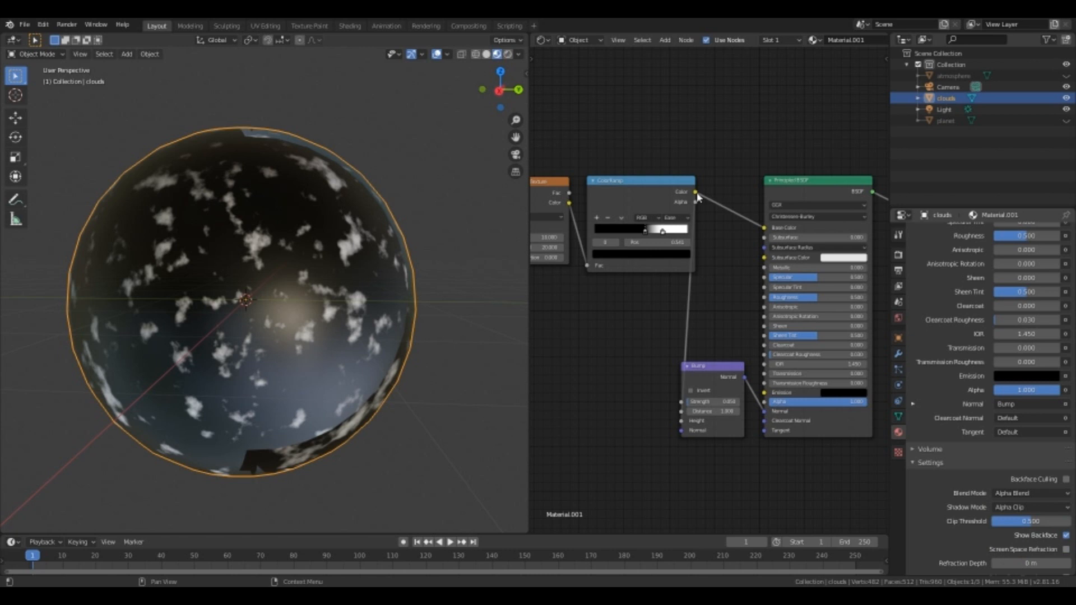
# Connect the ColorRamp's Color output to the Principled BSDF's Alpha input to make the dark areas between the clouds transparent
pyautogui.moveTo(696, 201); pyautogui.dragTo(765, 408)
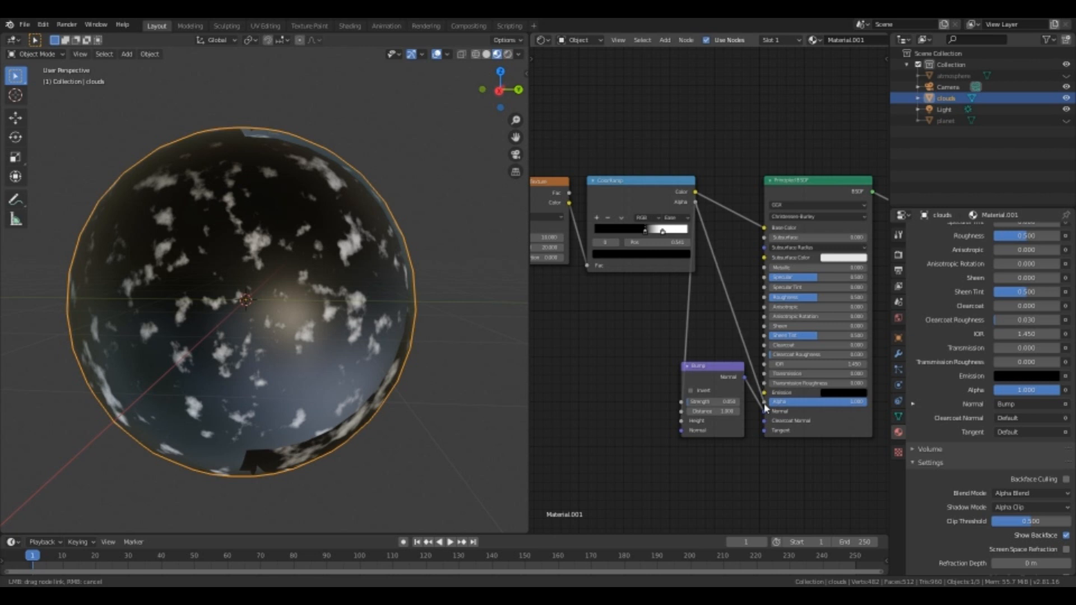
pyautogui.moveTo(765, 407); pyautogui.dragTo(764, 407)
pyautogui.click(424, 286)
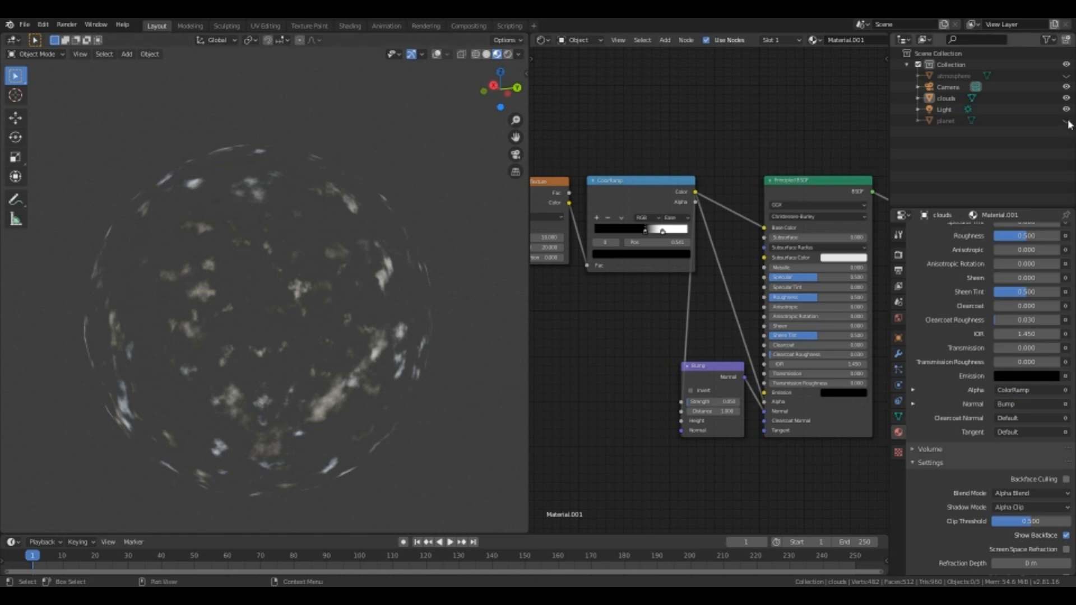
# Unhide the planet, preview it with its clouds through the camera in rendered shading, and return to solid shading
pyautogui.click(1066, 120)
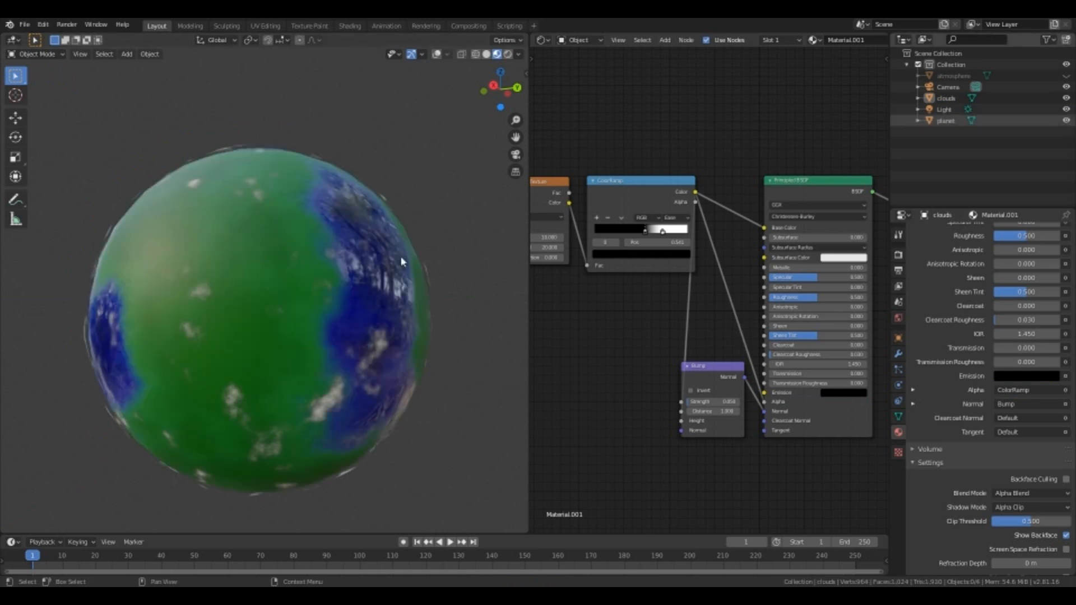
pyautogui.scroll(-1, 327, 350)
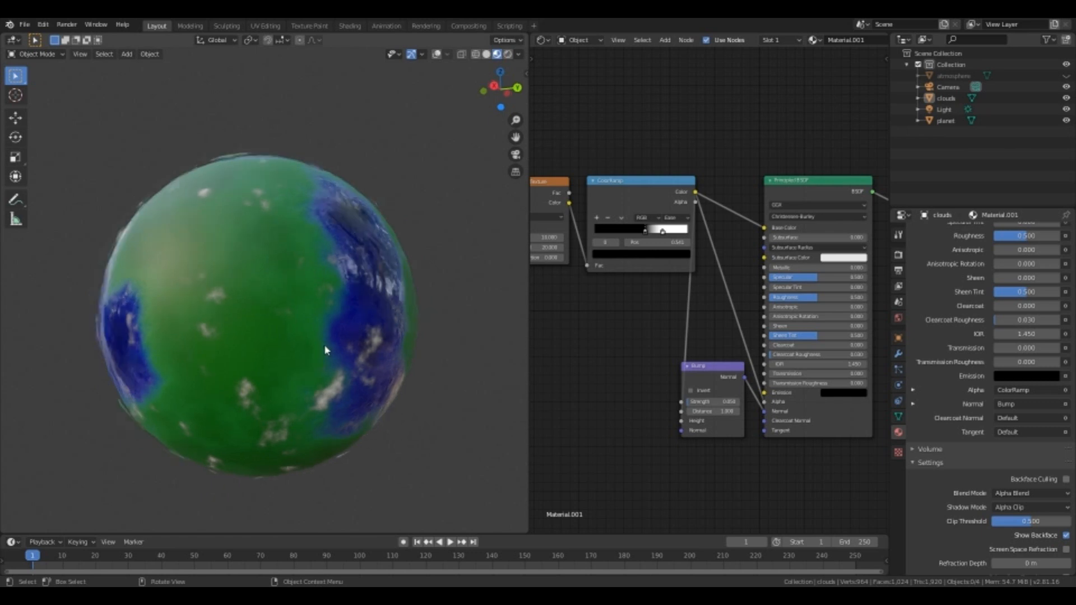
pyautogui.press('KP_0')
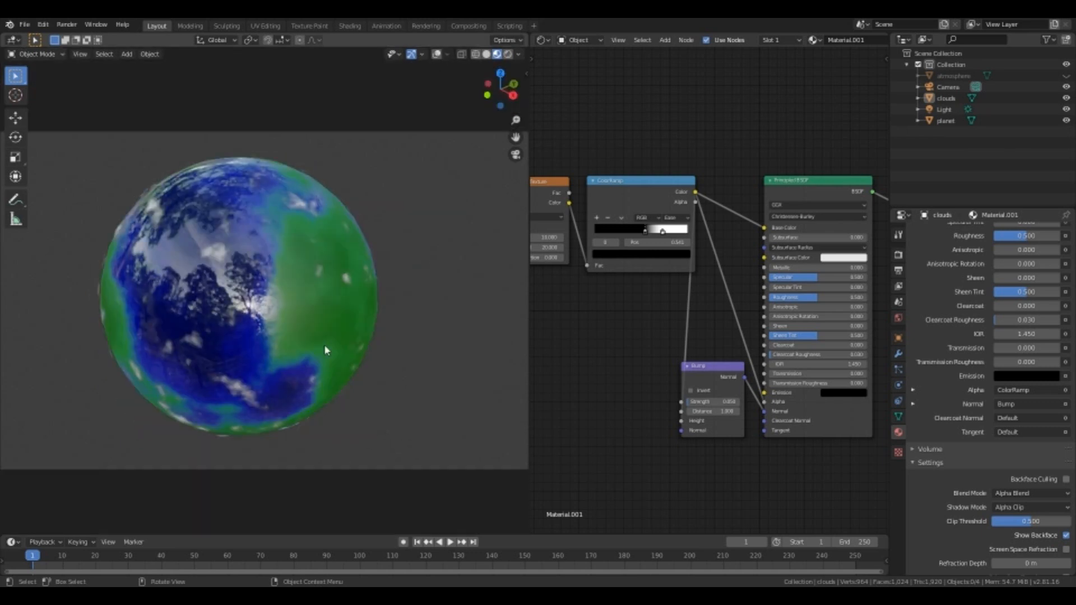
pyautogui.click(508, 54)
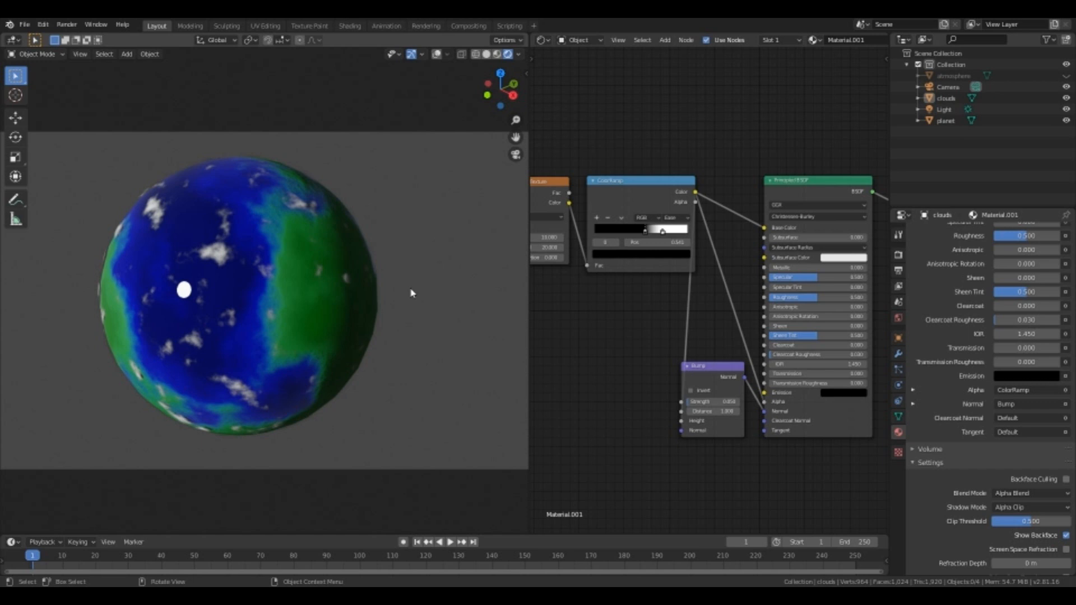
pyautogui.click(487, 55)
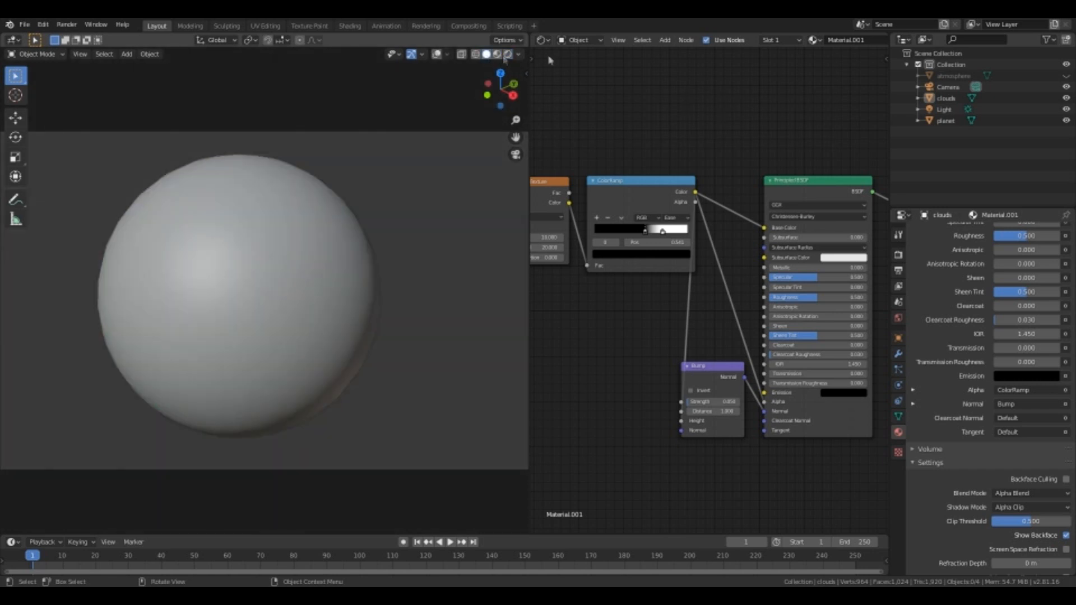
# Unhide the atmosphere sphere and replace its existing material with a new one in a fresh slot
pyautogui.click(1067, 76)
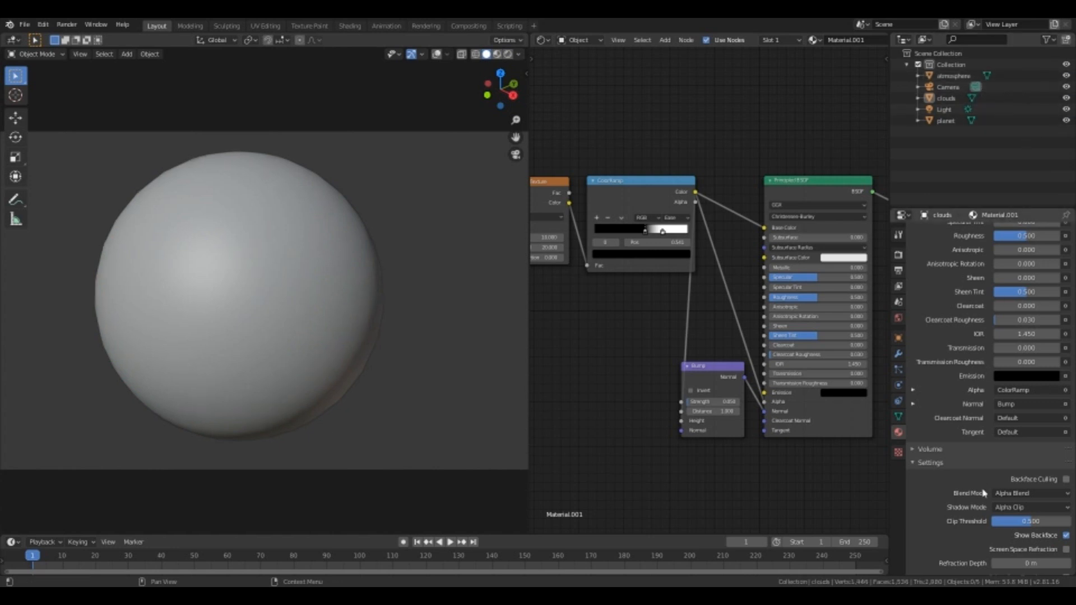
pyautogui.click(952, 76)
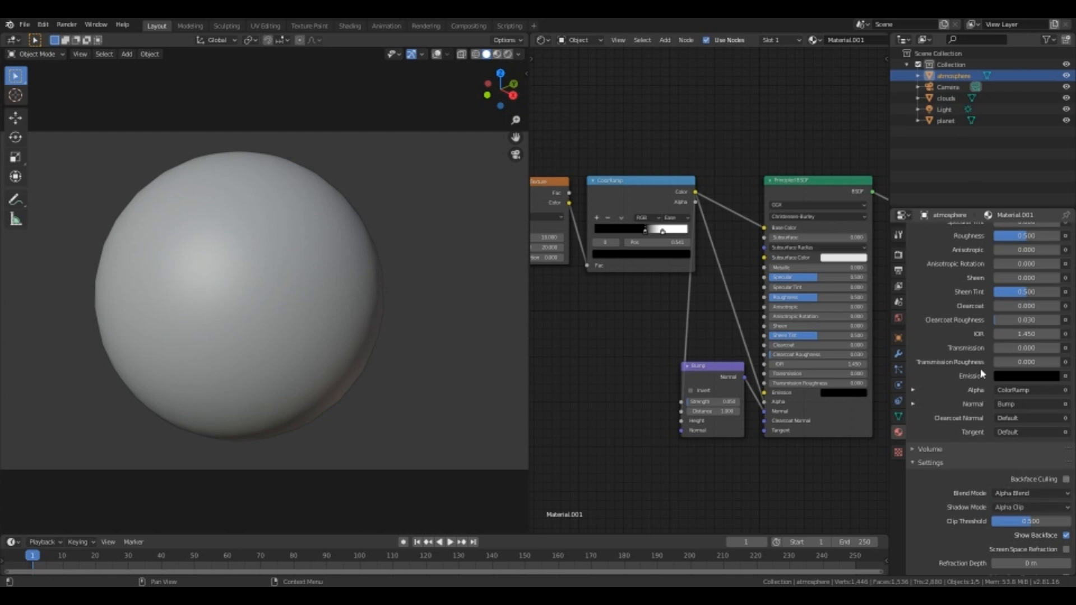
pyautogui.click(948, 101)
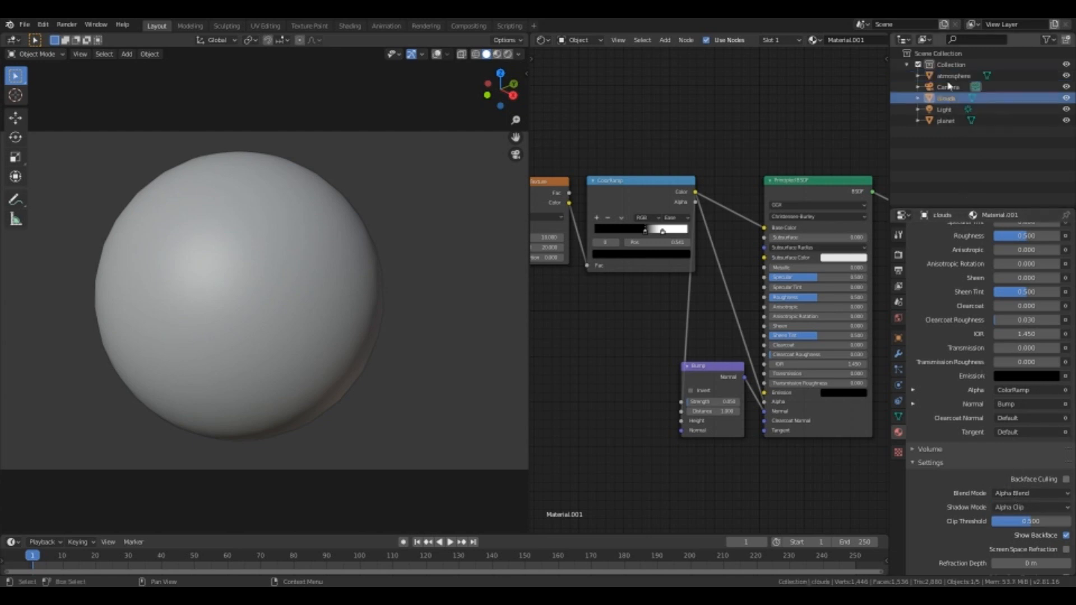
pyautogui.click(946, 76)
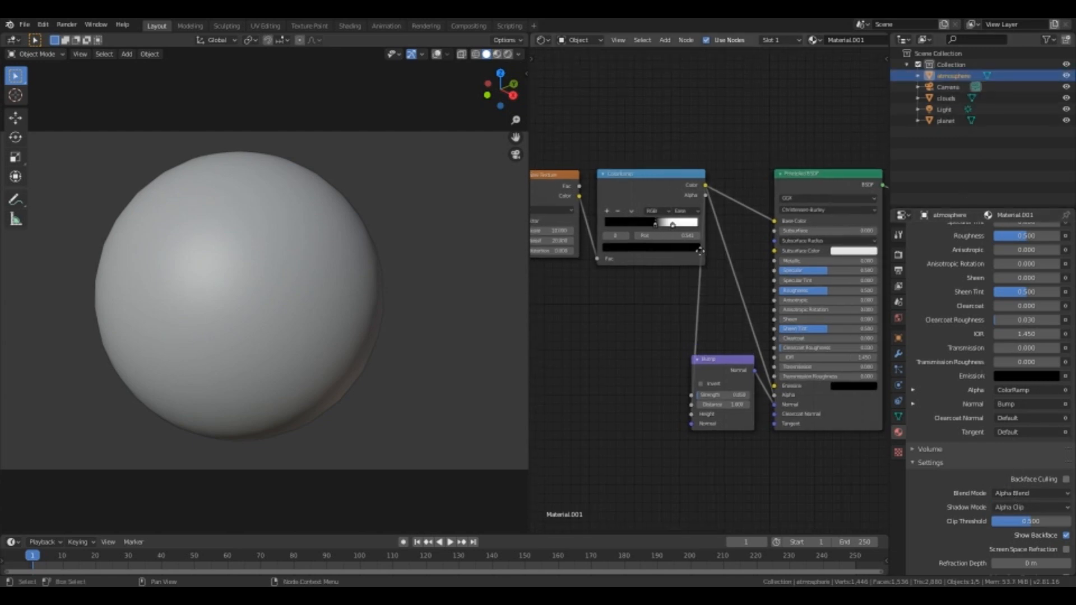
pyautogui.scroll(10, 913, 427)
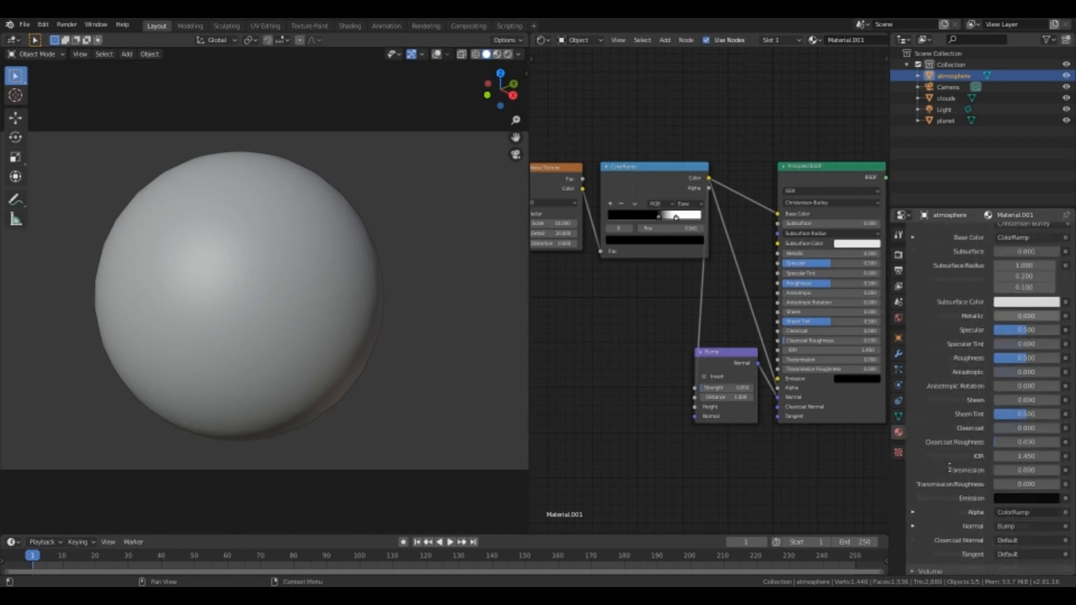
pyautogui.click(1065, 244)
pyautogui.click(1066, 233)
pyautogui.click(1012, 283)
# Set the atmosphere material's Blend Mode to Alpha Blend and its Shadow Mode to None
pyautogui.scroll(-10, 1006, 284)
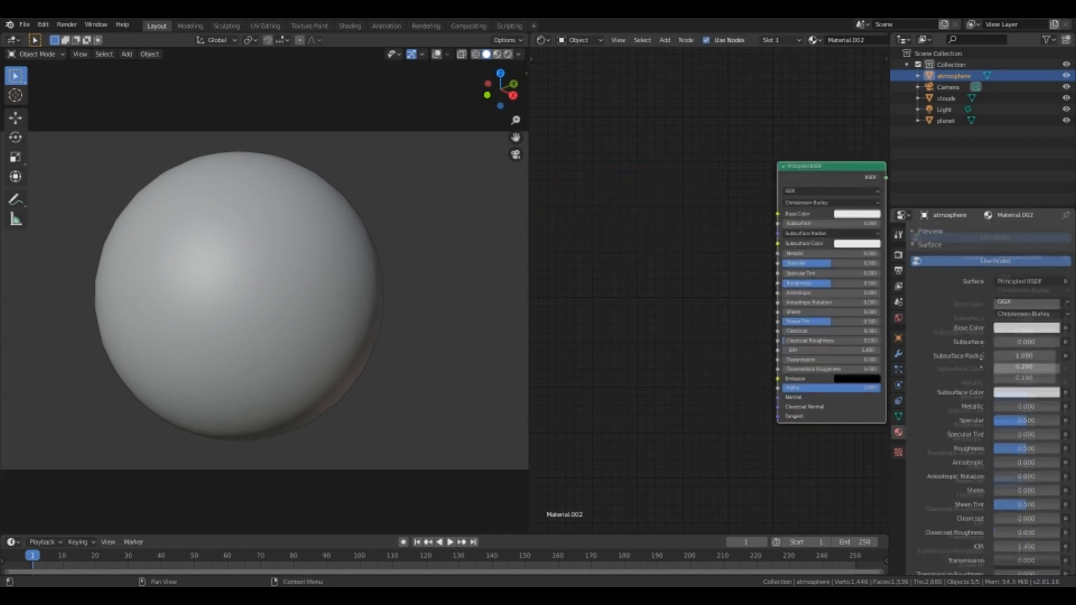
pyautogui.scroll(-3, 991, 399)
pyautogui.click(1014, 473)
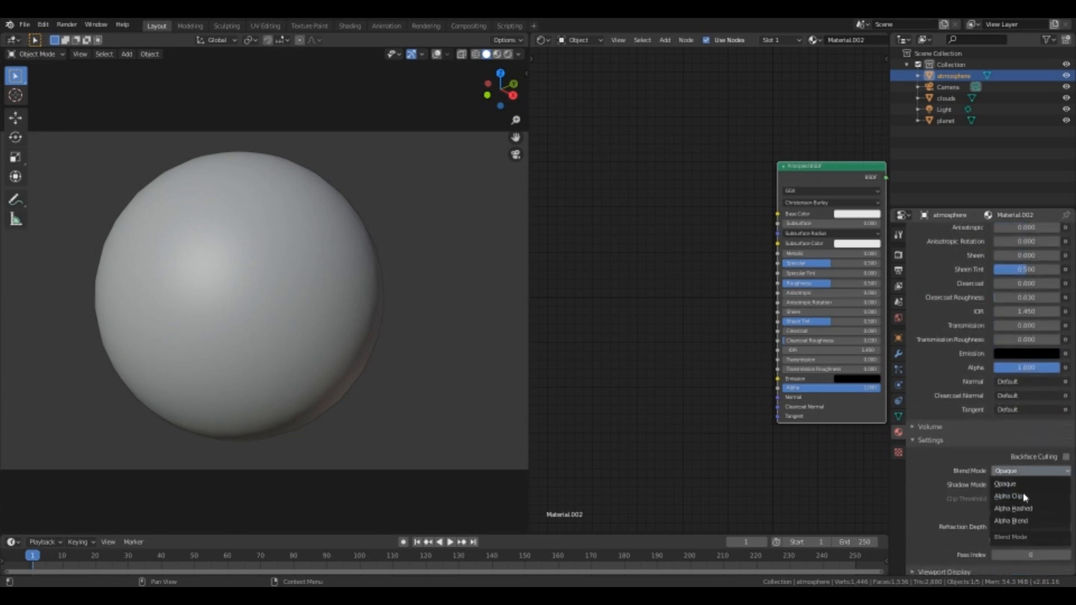
pyautogui.click(1025, 518)
pyautogui.click(1031, 485)
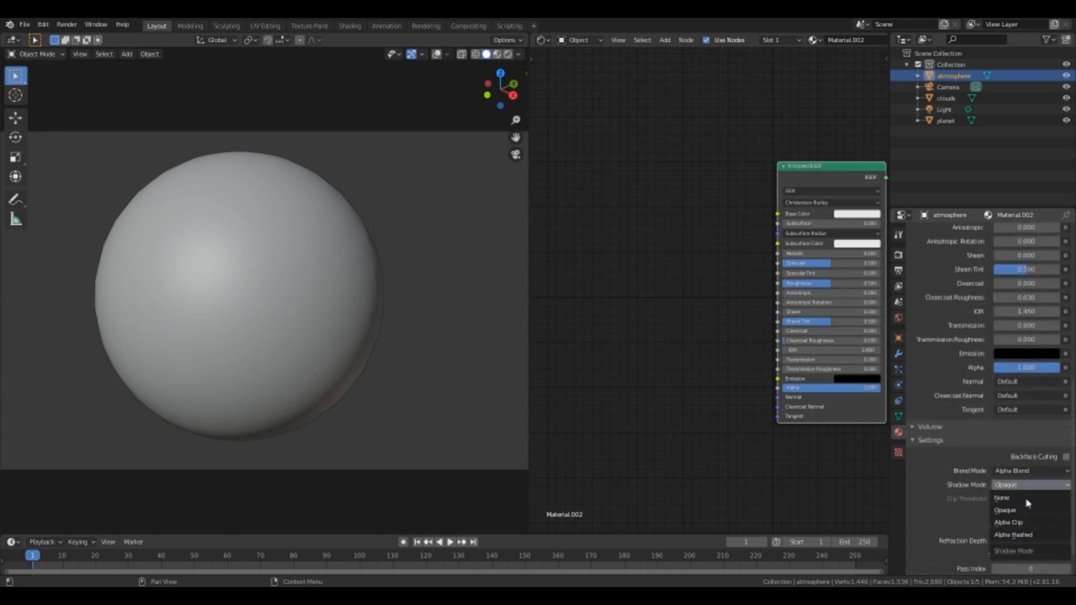
pyautogui.click(1029, 499)
# Delete the atmosphere material's Principled BSDF and add a Translucent BSDF beside the Material Output node
pyautogui.moveTo(733, 293); pyautogui.dragTo(654, 300, button='middle')
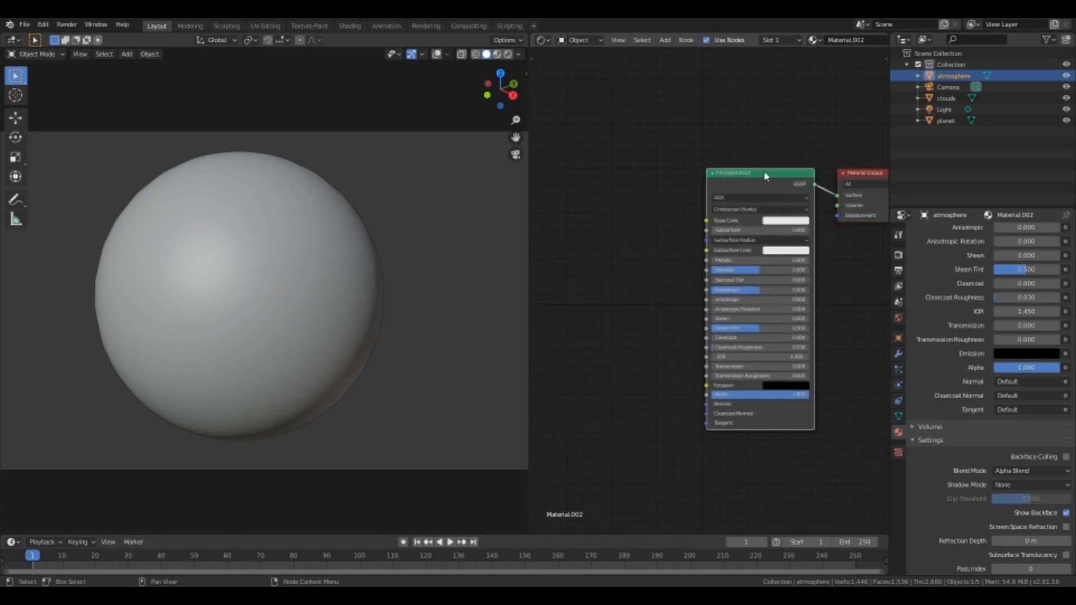
pyautogui.press('x')
pyautogui.moveTo(719, 199); pyautogui.dragTo(653, 230, button='middle')
pyautogui.hotkey('shift', 'a')
pyautogui.moveTo(650, 230)
pyautogui.moveTo(645, 197)
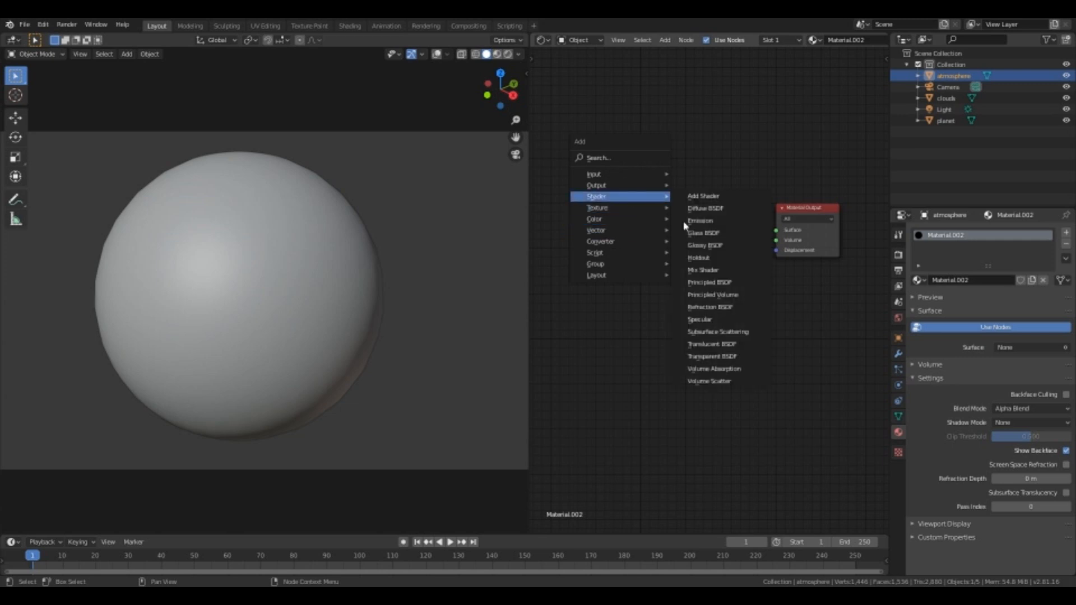
pyautogui.click(754, 348)
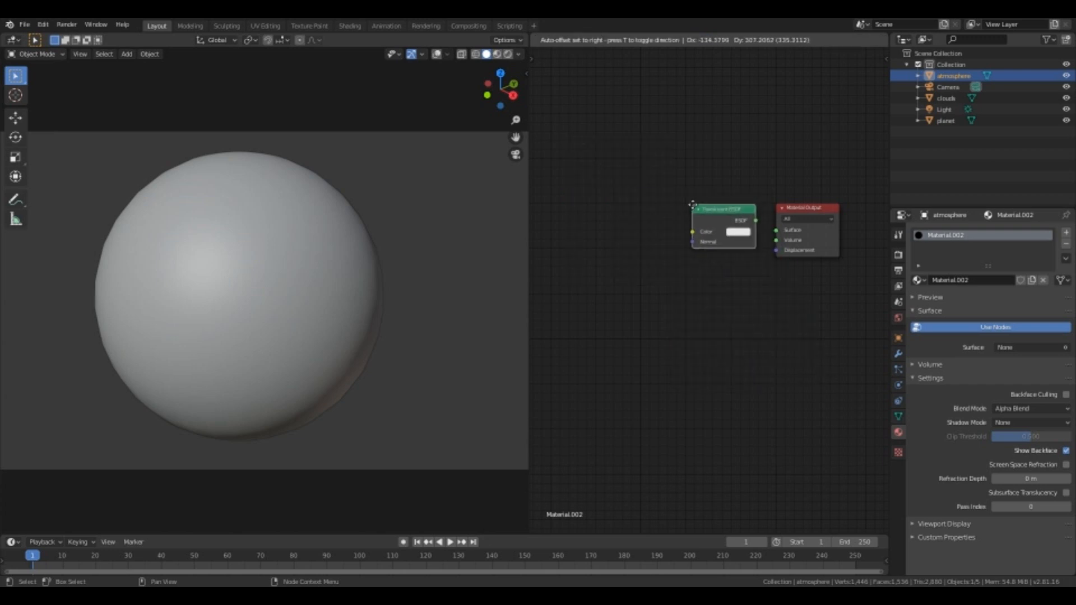
pyautogui.click(703, 211)
# Set the Translucent BSDF's color to cyan and connect it to the Material Output's Surface
pyautogui.click(738, 231)
pyautogui.moveTo(764, 134); pyautogui.dragTo(764, 102)
pyautogui.moveTo(756, 219); pyautogui.dragTo(776, 230)
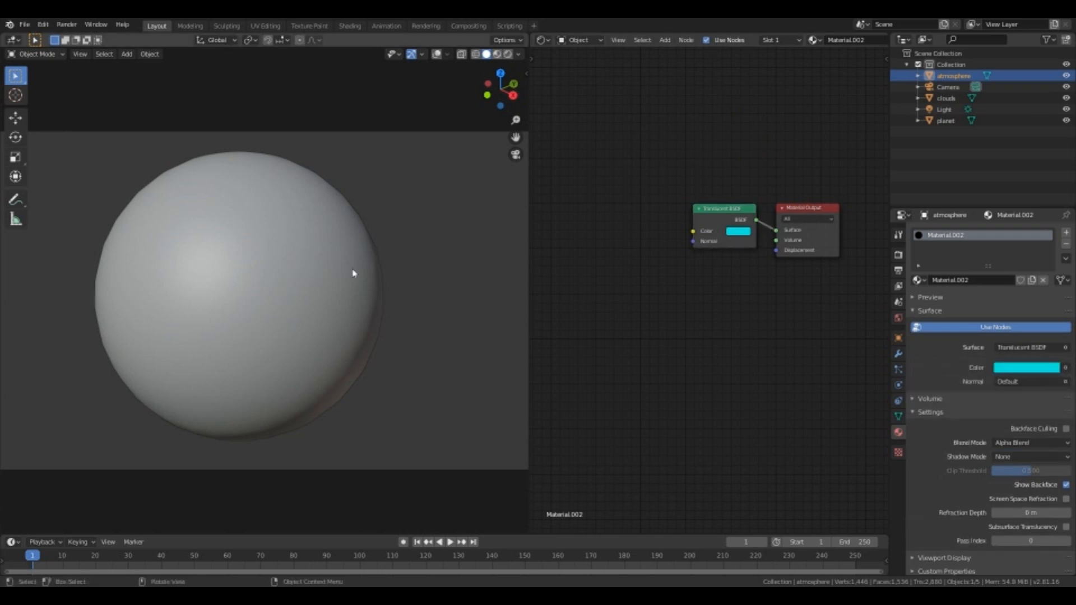
# Enter Edit Mode on the atmosphere sphere, turn on the viewport overlays, and recalculate the normals of the whole mesh
pyautogui.press('Tab')
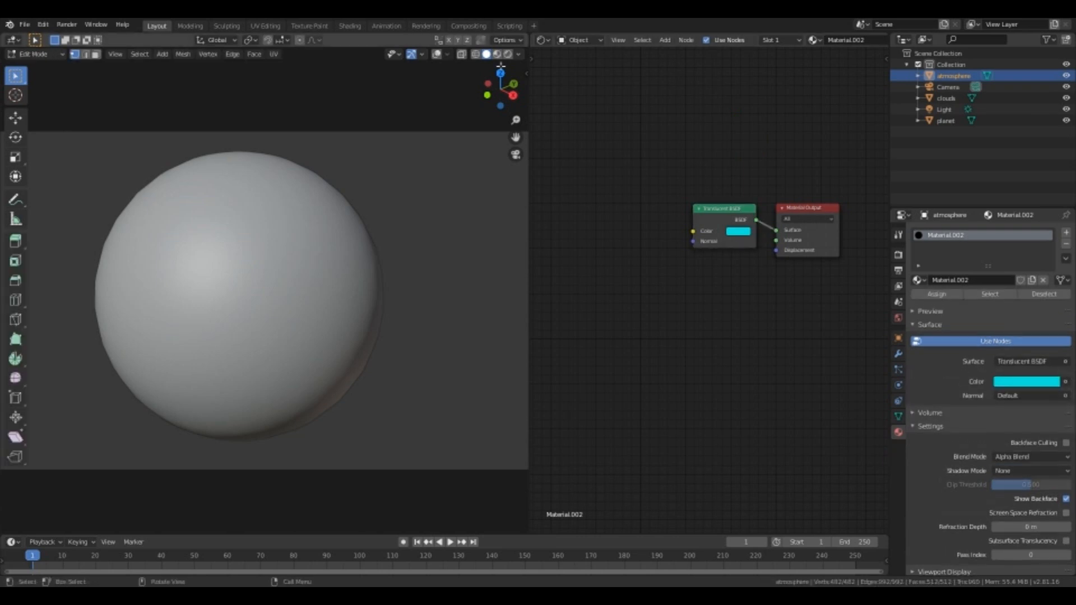
pyautogui.click(437, 54)
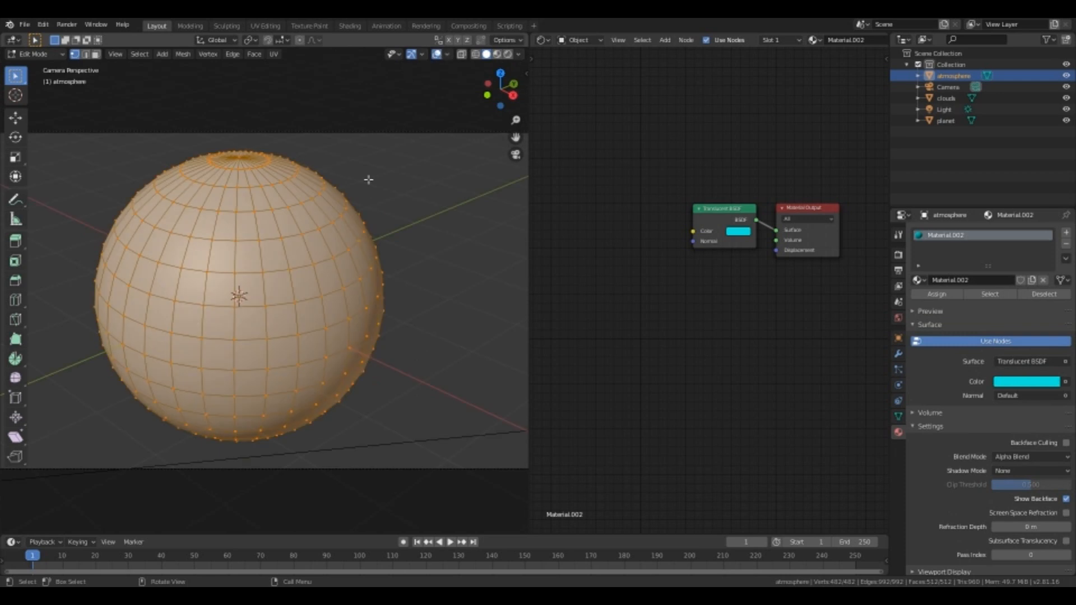
pyautogui.hotkey('shift', 'n')
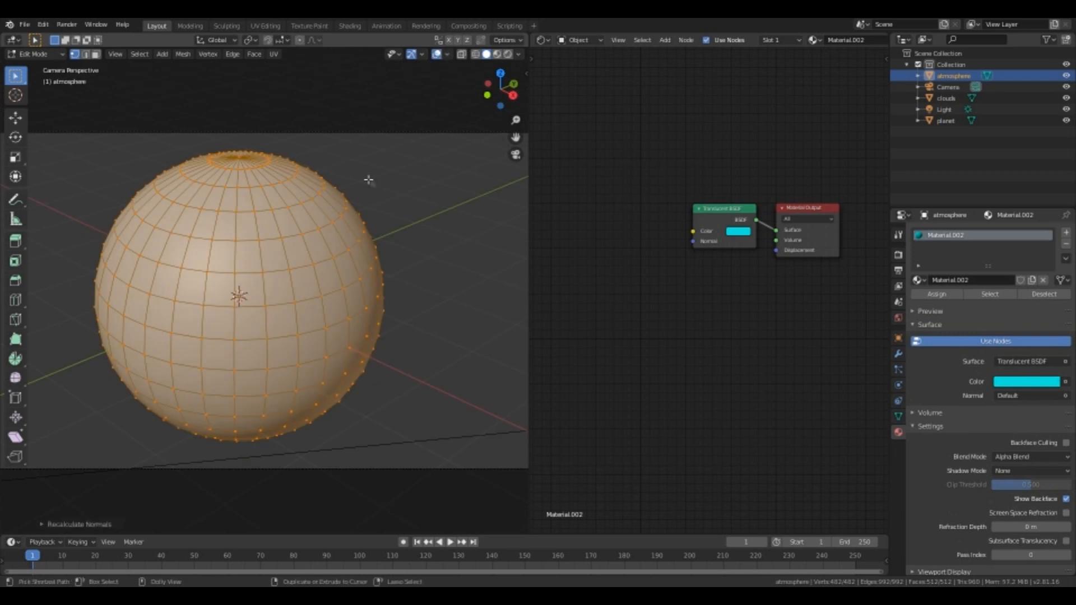
# Return the atmosphere sphere to Object Mode and enable Backface Culling for its material
pyautogui.press('Tab')
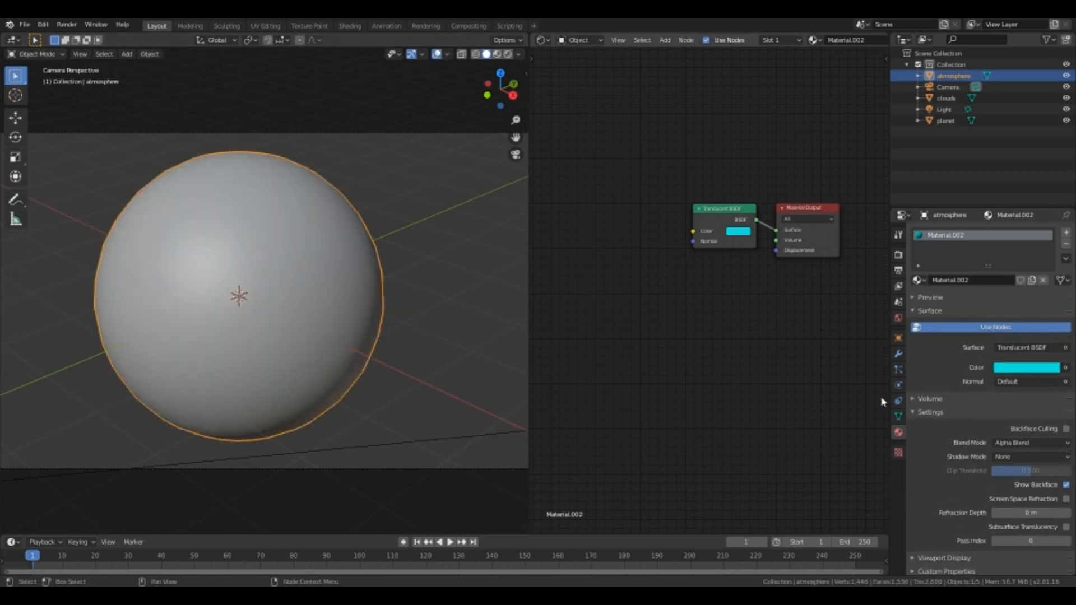
pyautogui.click(1066, 429)
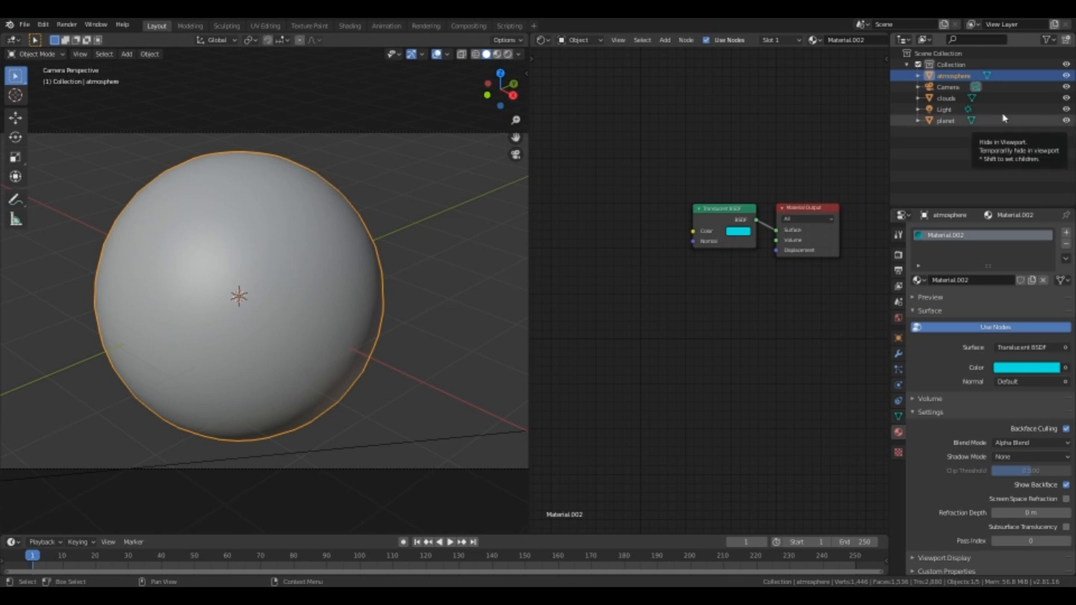
# Expand the 3D viewport over the node editor, show the camera view in rendered shading, deselect the atmosphere and hide the viewport overlays
pyautogui.press('KP_0')
pyautogui.press('KP_0')
pyautogui.moveTo(538, 35); pyautogui.dragTo(560, 84)
pyautogui.keyDown('ctrl'); pyautogui.moveTo(597, 184); pyautogui.dragTo(625, 208, button='middle'); pyautogui.keyUp('ctrl')
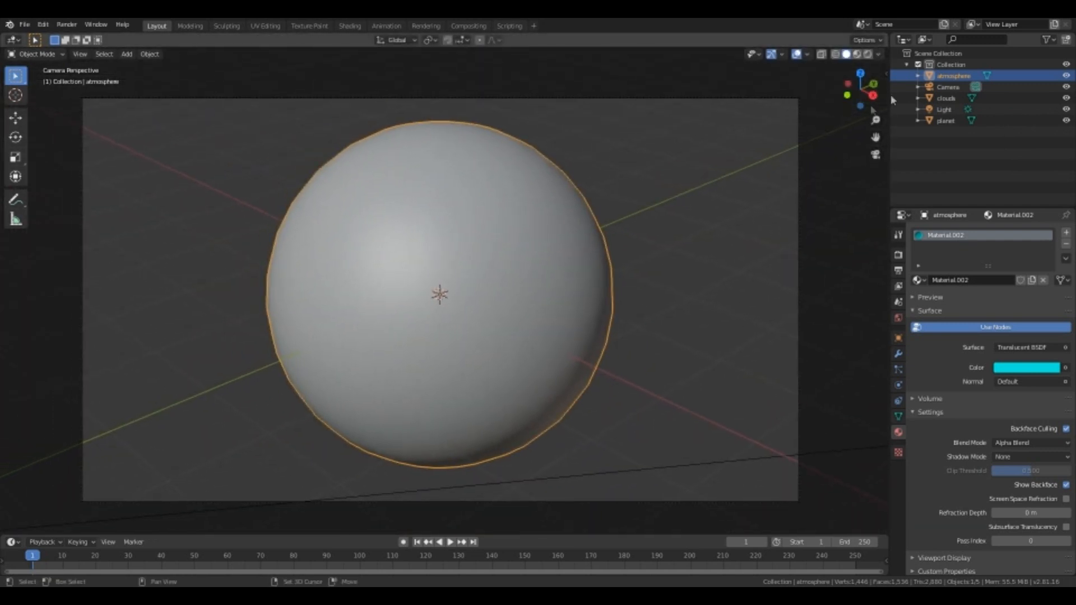
pyautogui.click(868, 55)
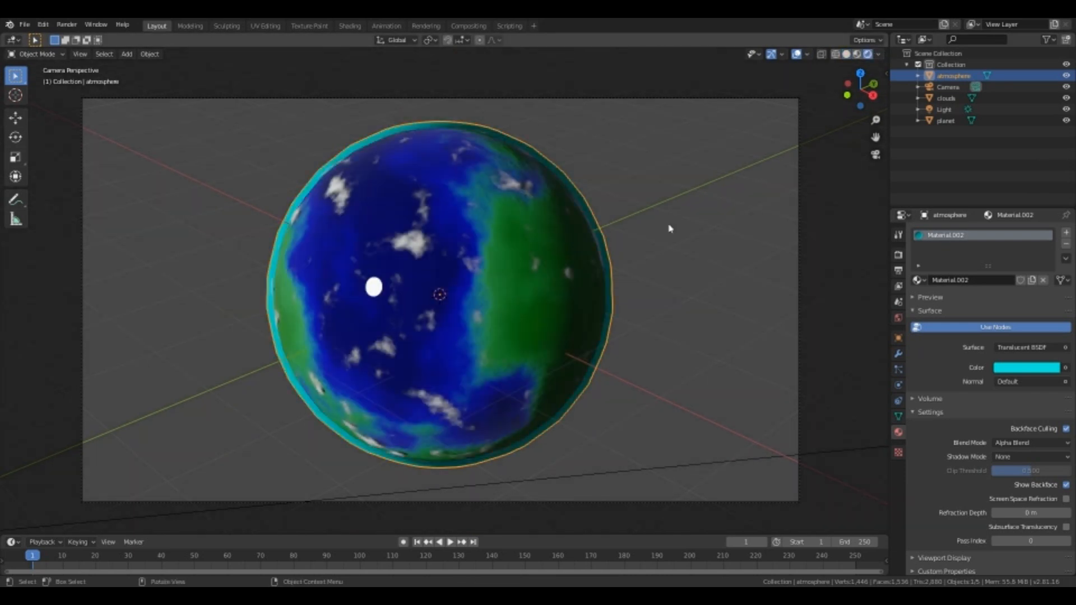
pyautogui.click(702, 202)
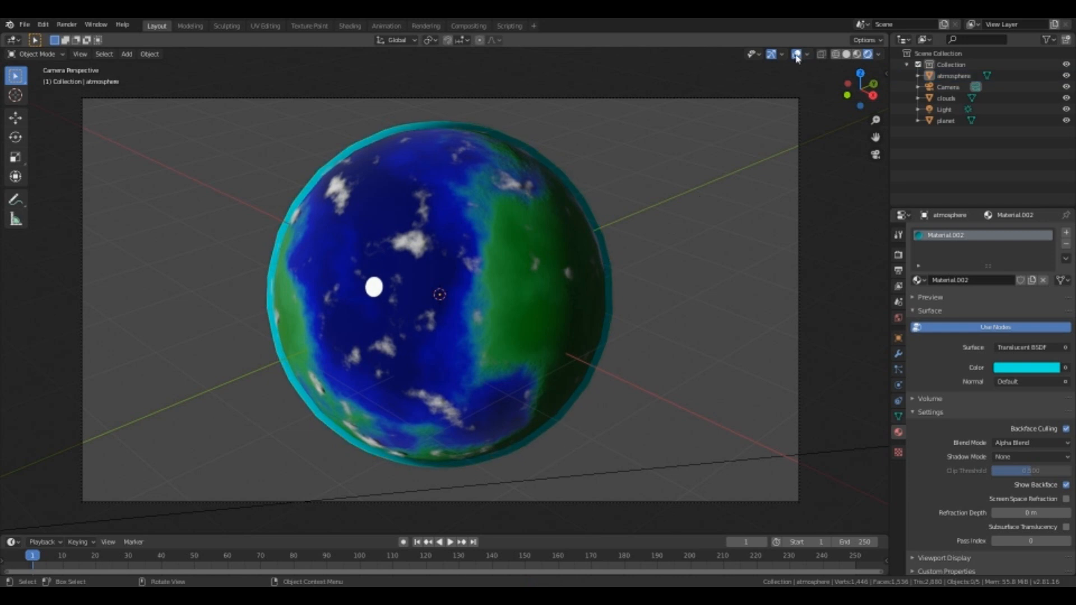
pyautogui.click(796, 55)
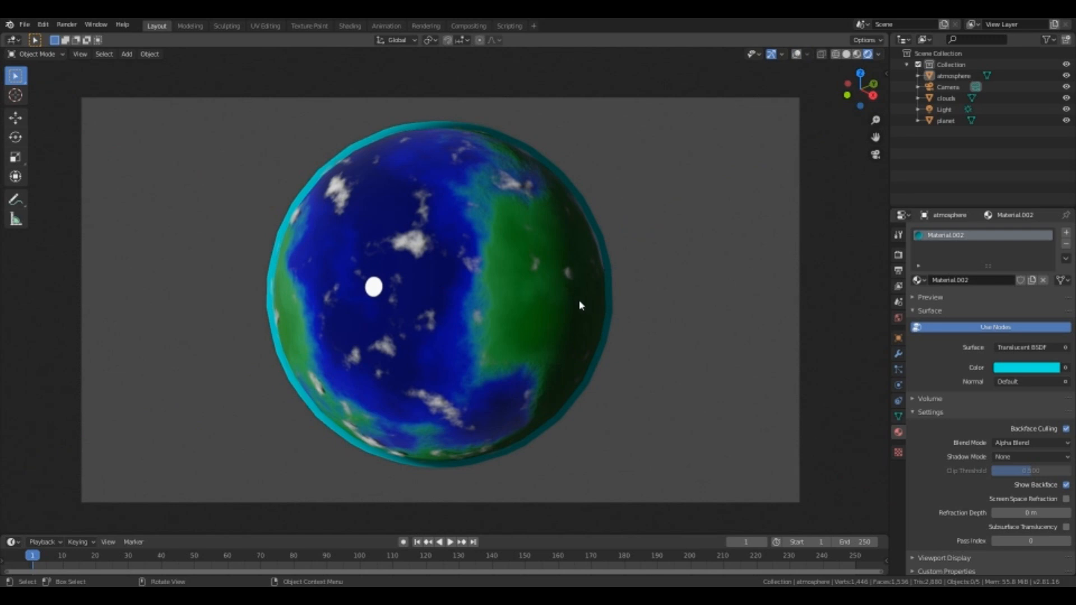
# Return to solid shading, split off a Shader Editor beside the viewport and show the World nodes with the sidebar hidden
pyautogui.click(846, 55)
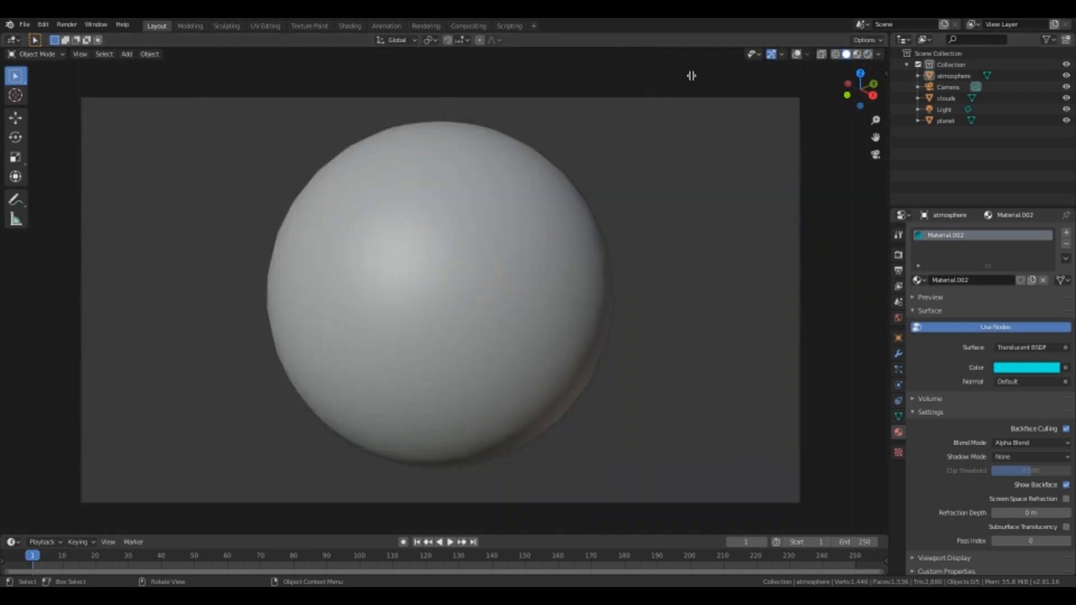
pyautogui.moveTo(691, 75); pyautogui.dragTo(523, 107)
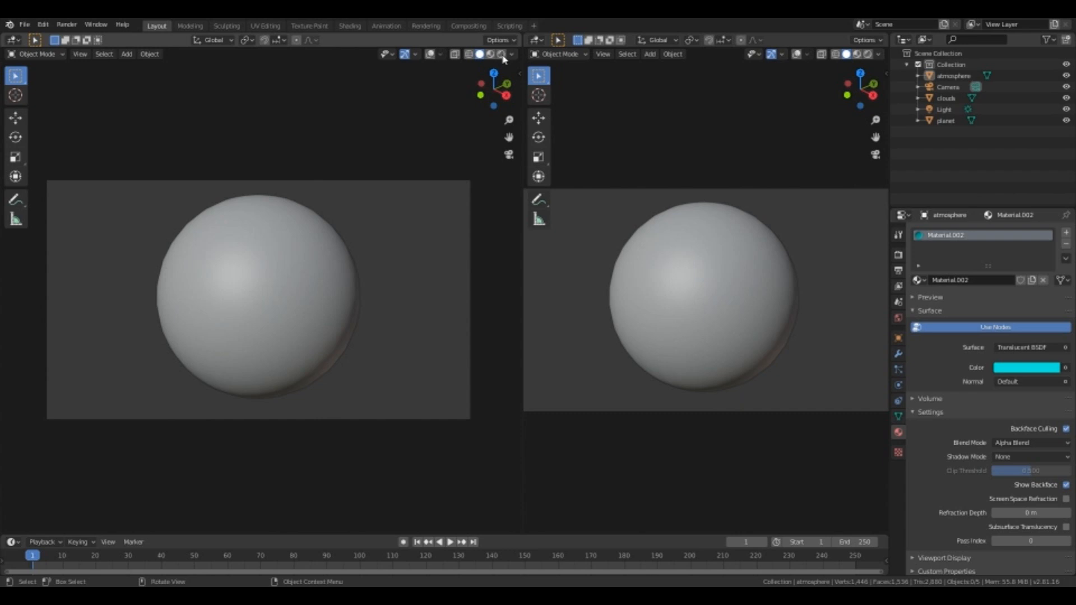
pyautogui.click(536, 40)
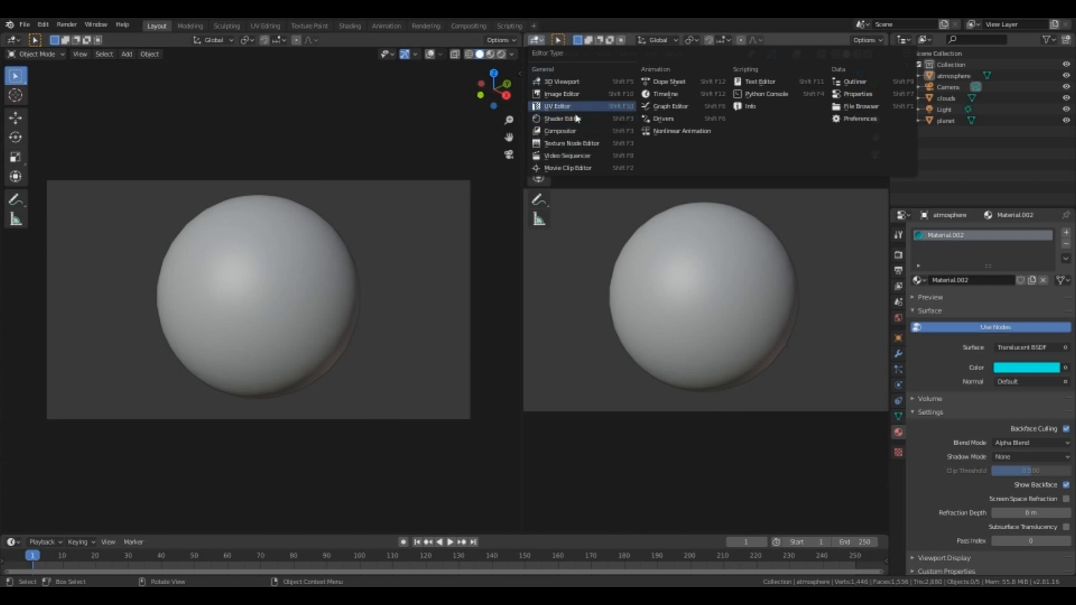
pyautogui.click(577, 118)
pyautogui.click(572, 40)
pyautogui.click(571, 66)
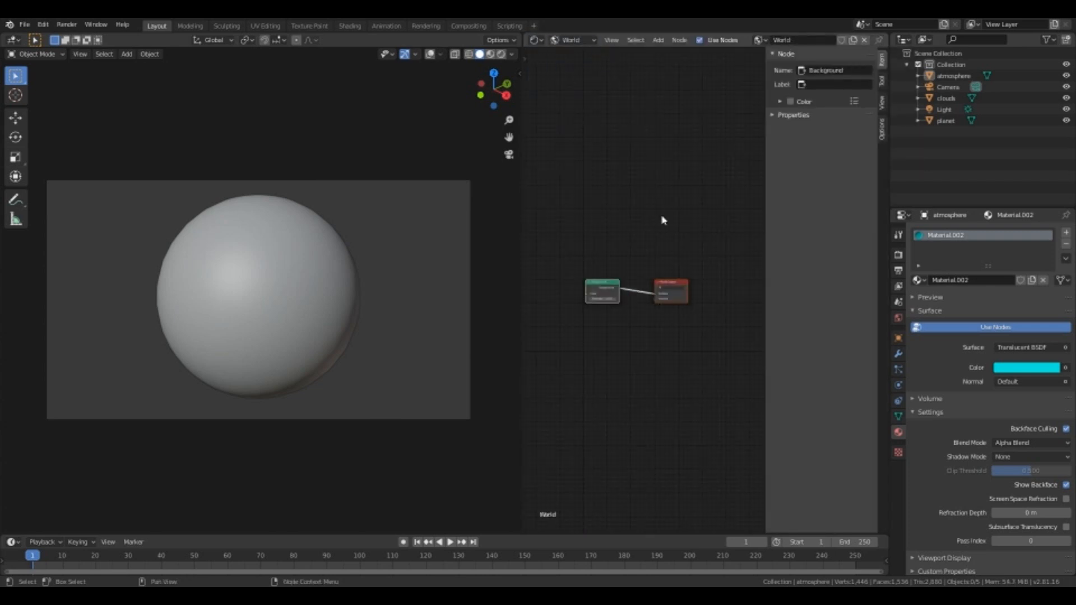
pyautogui.press('n')
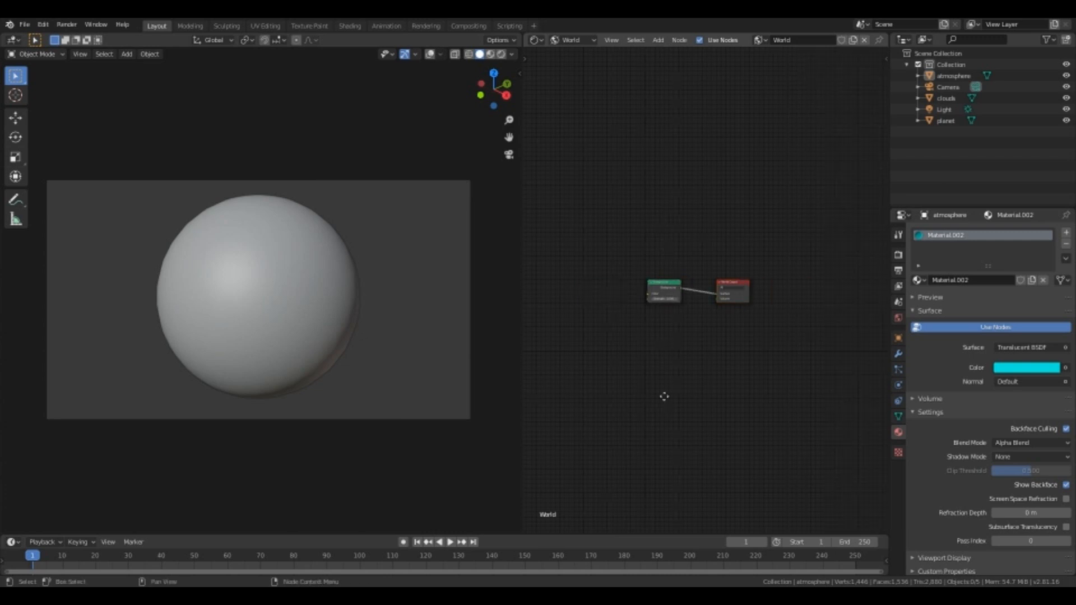
# Add an Environment Texture node feeding the world Background's Color and load Crab Nebula.png into it
pyautogui.press('Home')
pyautogui.moveTo(648, 280); pyautogui.dragTo(704, 282)
pyautogui.moveTo(695, 258); pyautogui.dragTo(770, 249, button='middle')
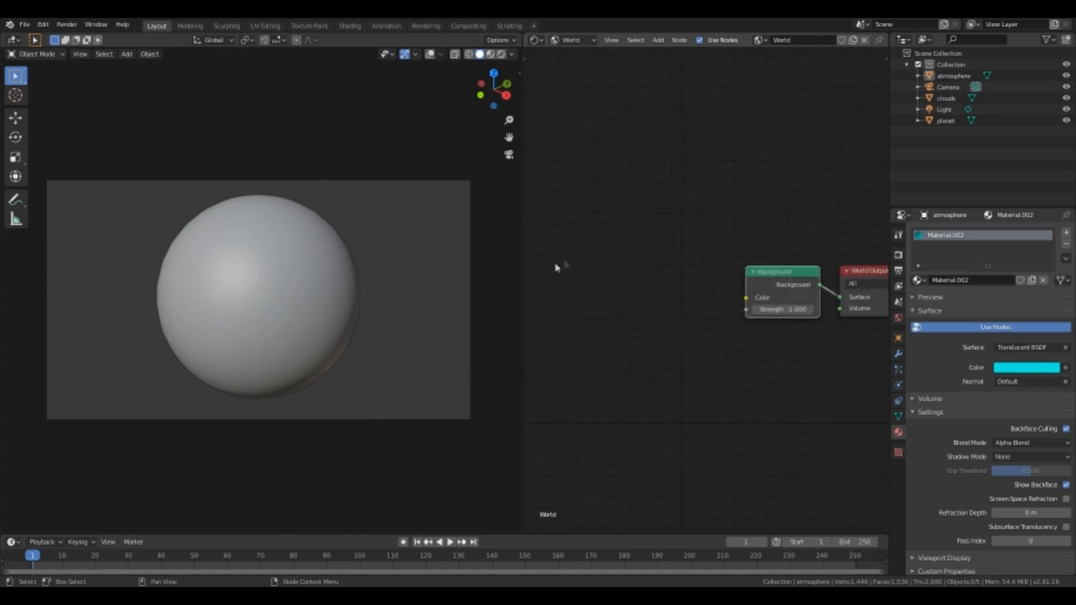
pyautogui.hotkey('shift', 'a')
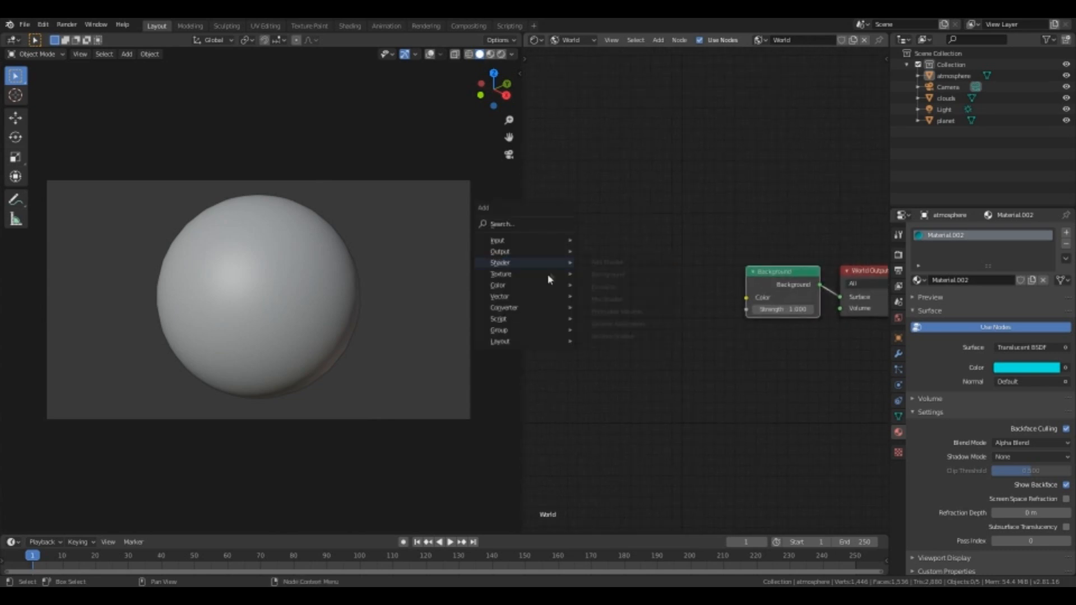
pyautogui.moveTo(549, 275)
pyautogui.click(620, 297)
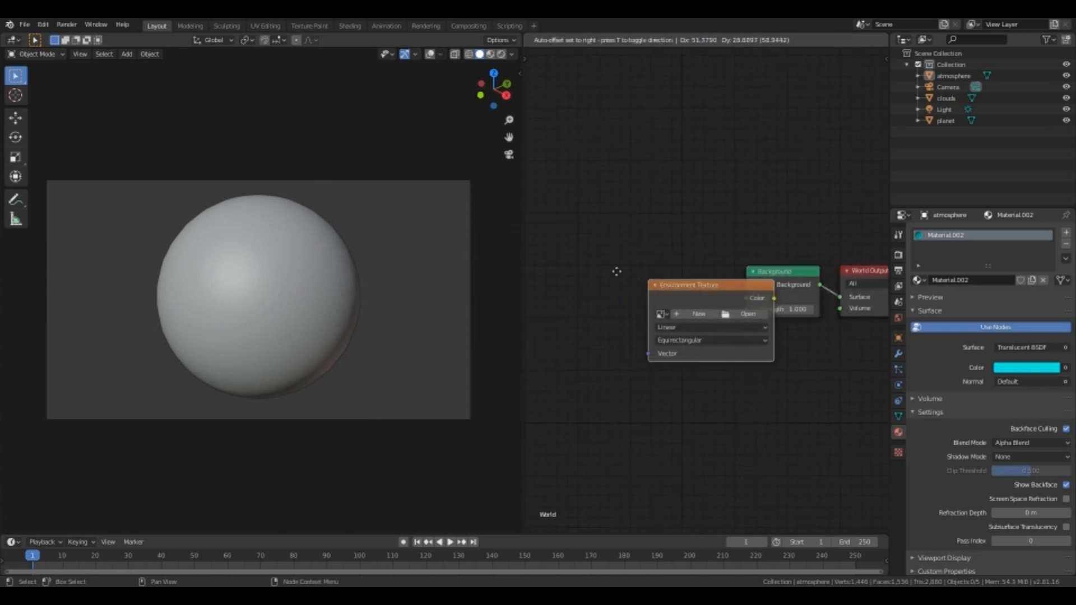
pyautogui.click(675, 299)
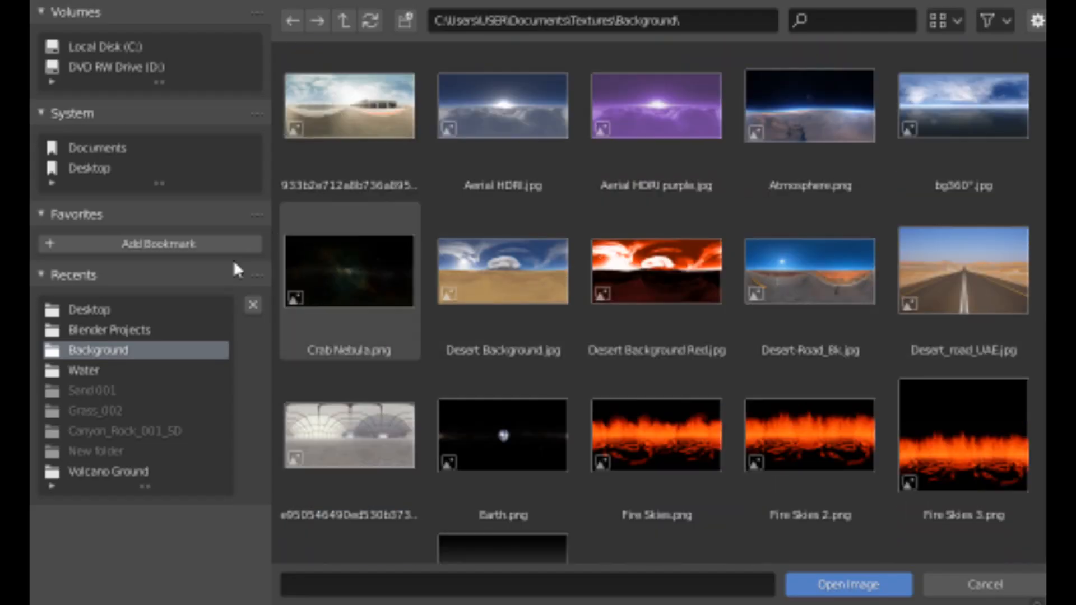
pyautogui.doubleClick(344, 293)
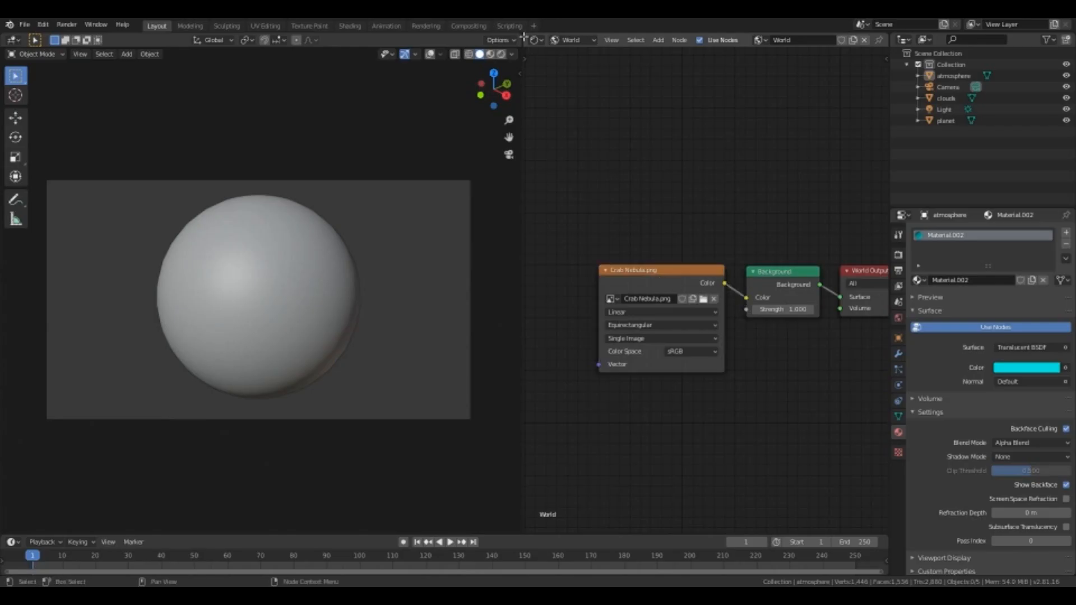
# Close the Shader Editor area and darken the atmosphere material's color to a value of 0.507, previewing it in rendered shading
pyautogui.moveTo(522, 36); pyautogui.dragTo(538, 34)
pyautogui.click(953, 76)
pyautogui.click(1025, 369)
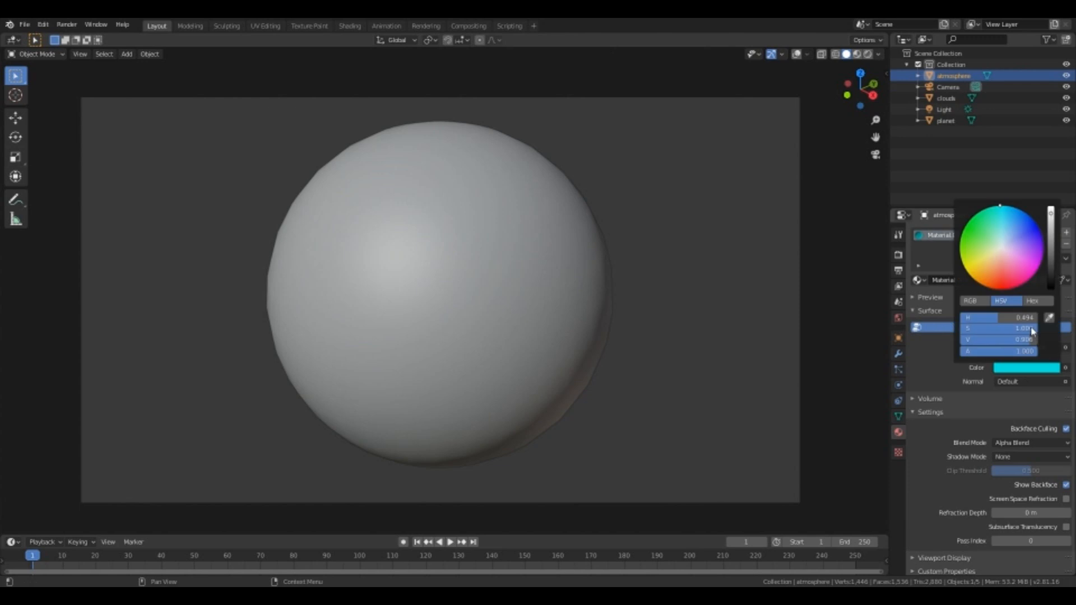
pyautogui.moveTo(1050, 213); pyautogui.dragTo(1051, 236)
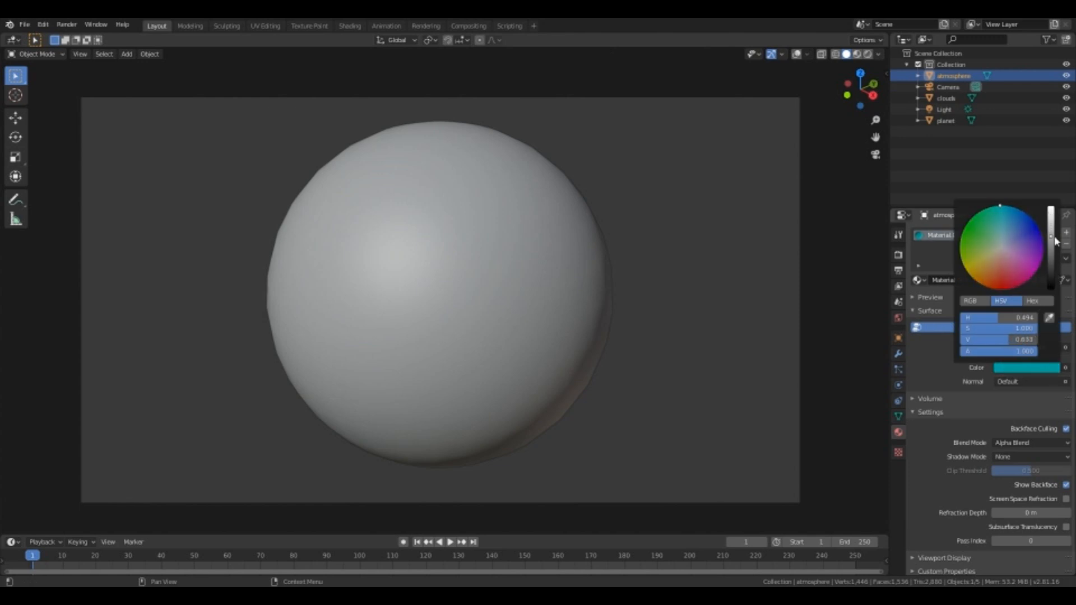
pyautogui.click(868, 53)
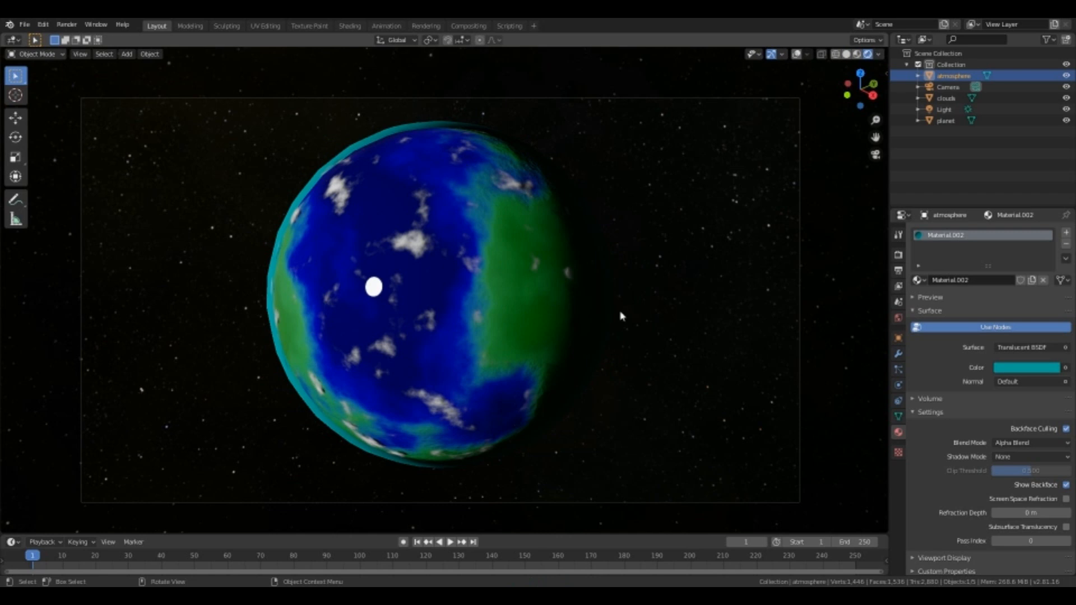
pyautogui.click(1012, 370)
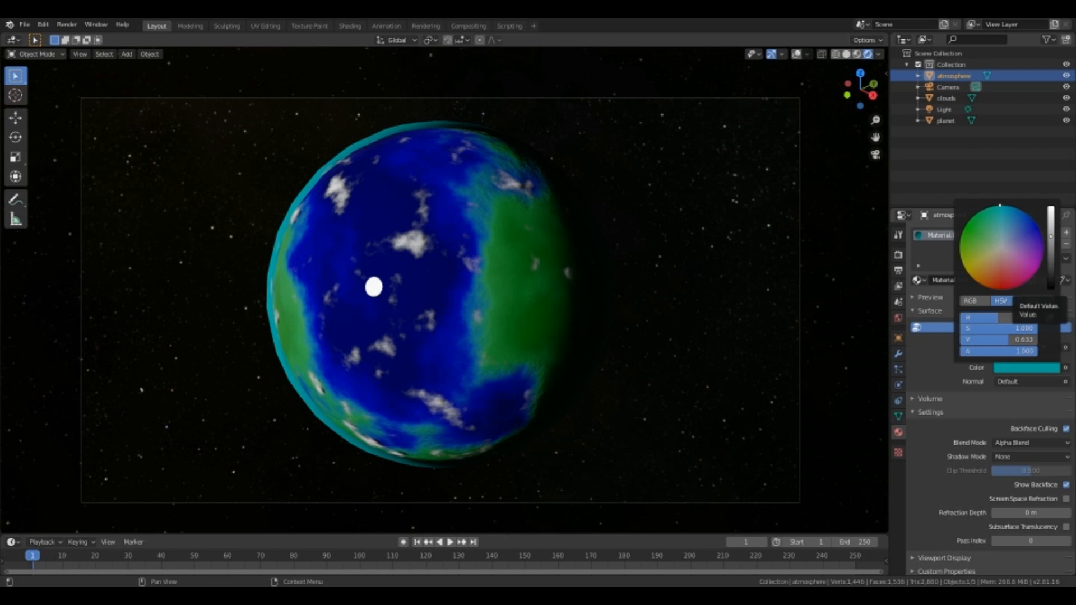
pyautogui.moveTo(1051, 236); pyautogui.dragTo(1050, 247)
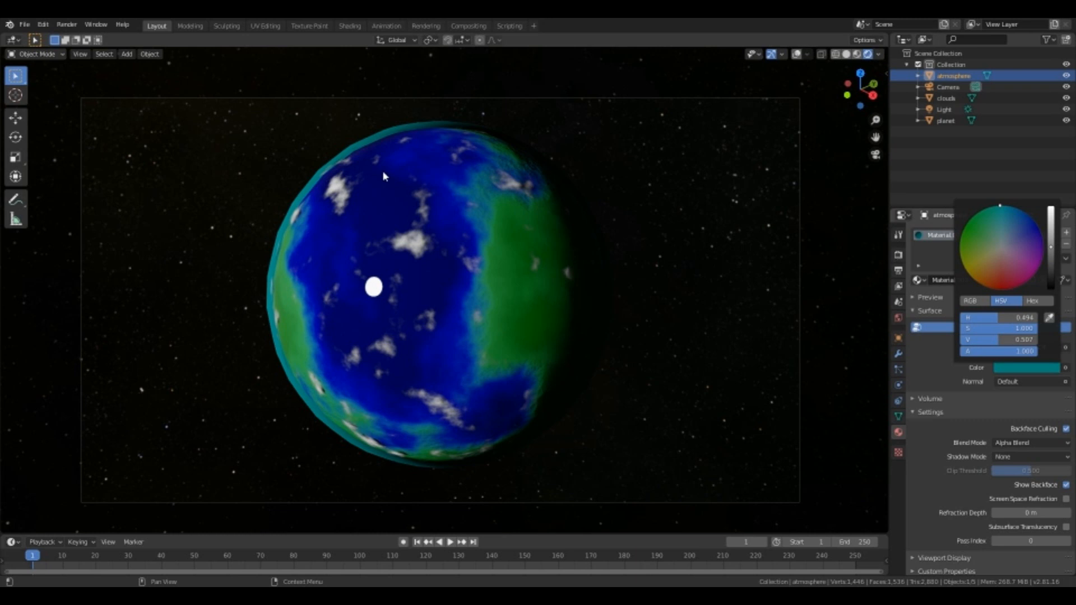
# Enable Ambient Occlusion, Screen Space Reflections and Bloom in the Eevee render settings
pyautogui.click(899, 255)
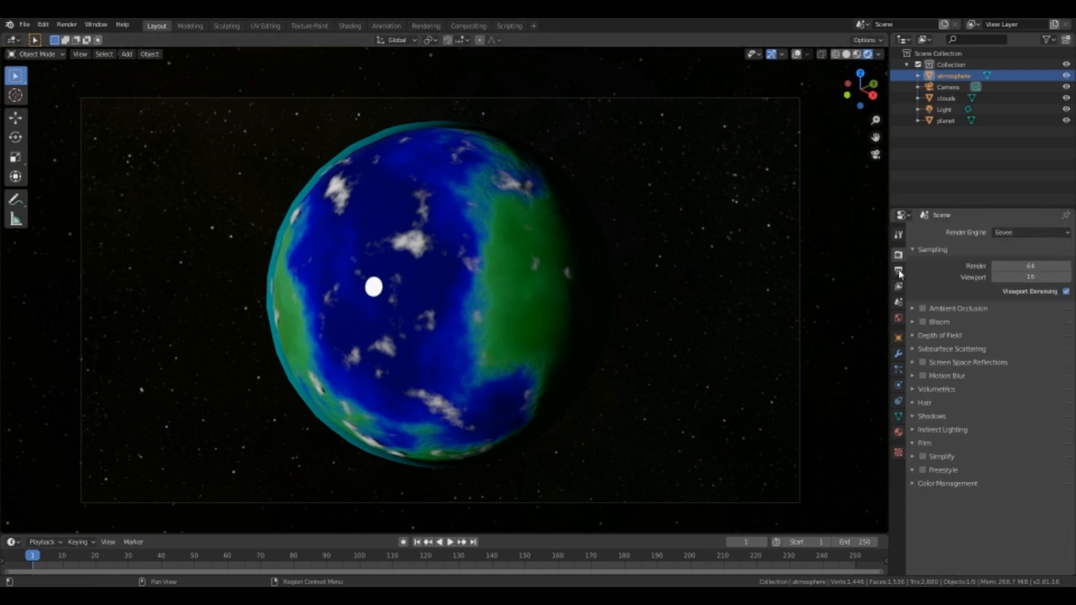
pyautogui.click(922, 309)
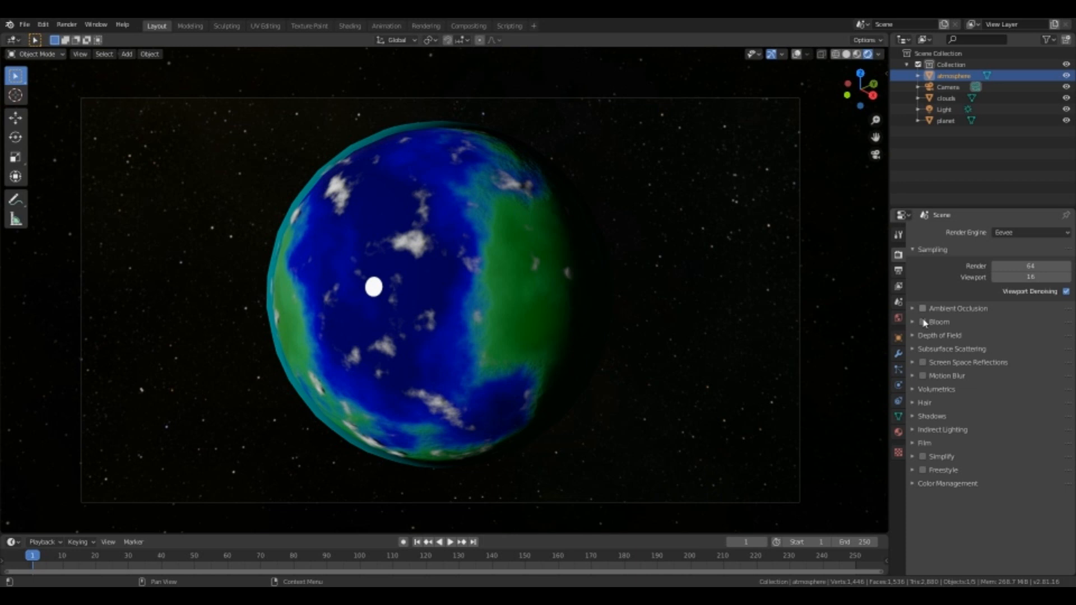
pyautogui.click(922, 362)
pyautogui.click(923, 322)
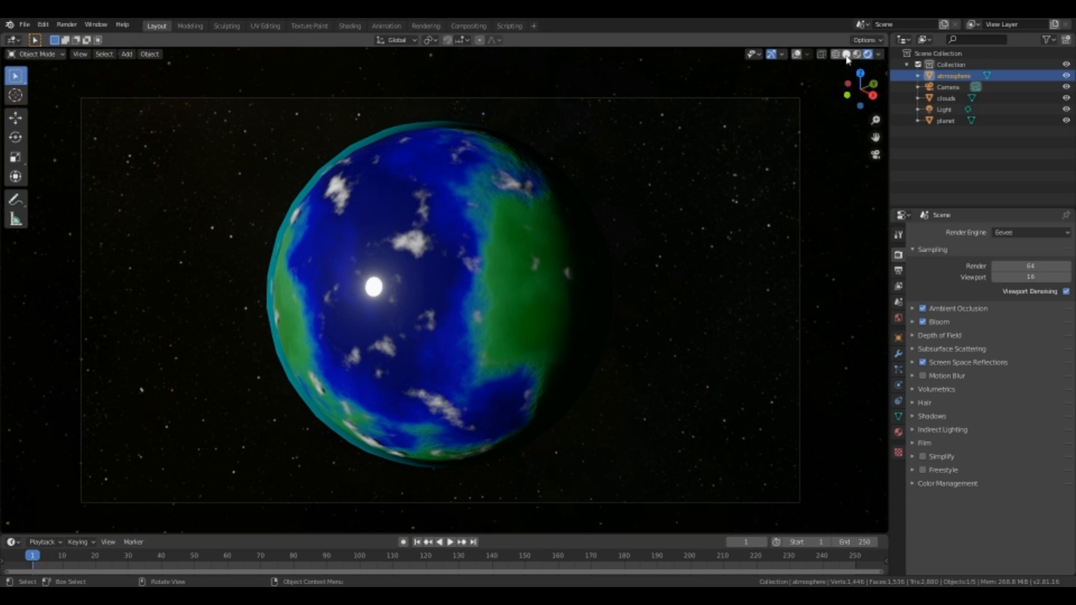
# In solid shading, add a Subdivision Surface modifier to the atmosphere sphere with its viewport subdivisions set to 0
pyautogui.click(847, 55)
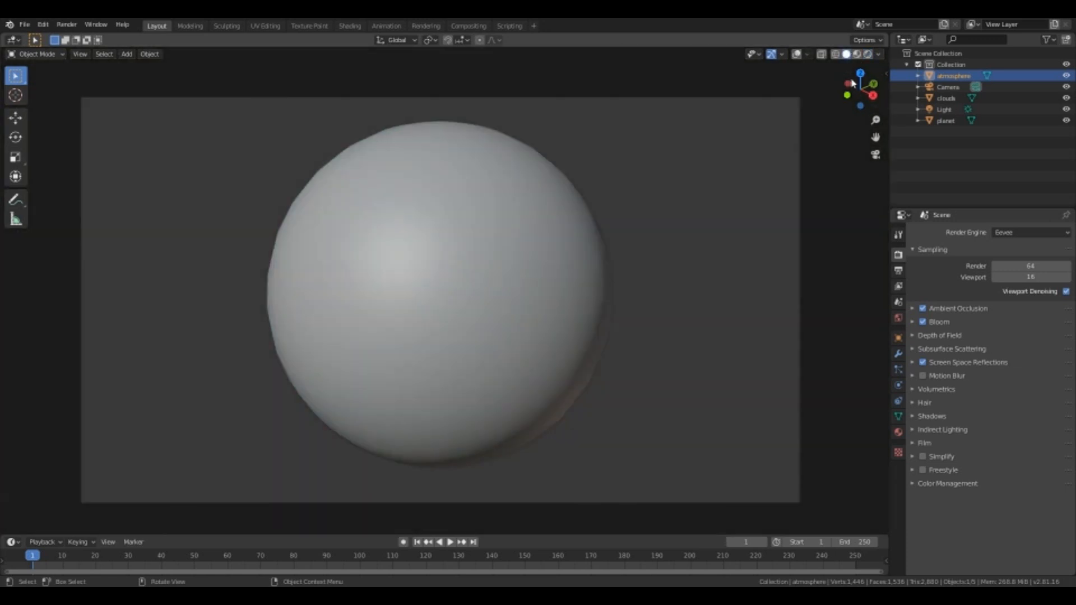
pyautogui.click(898, 353)
pyautogui.click(935, 232)
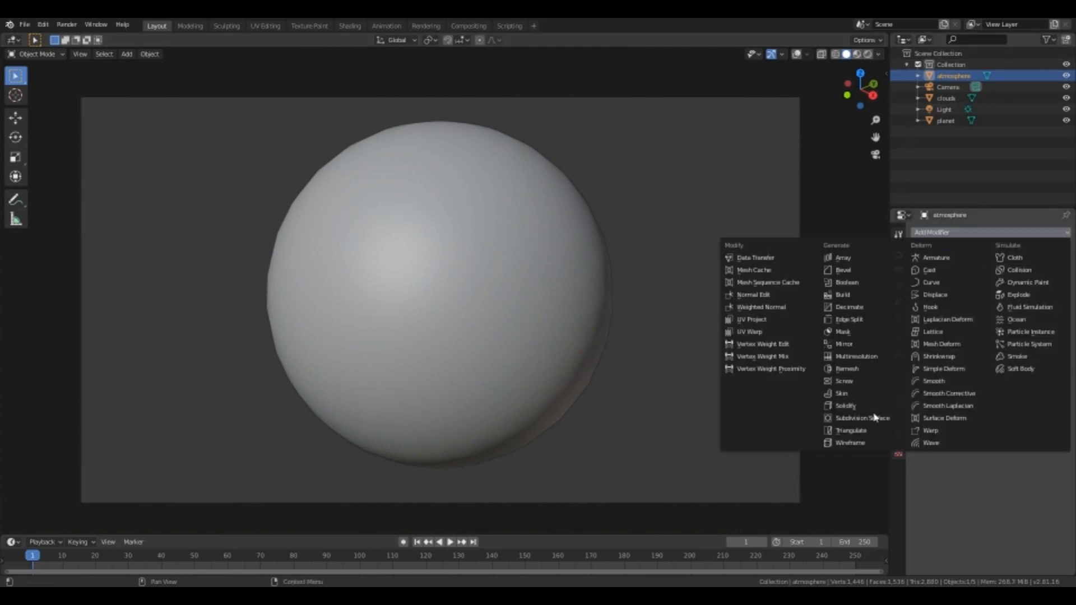
pyautogui.click(890, 418)
pyautogui.click(982, 317)
pyautogui.click(919, 318)
pyautogui.click(919, 318)
# Add a Subdivision Surface modifier to the clouds sphere with its viewport subdivisions set to 0
pyautogui.click(953, 98)
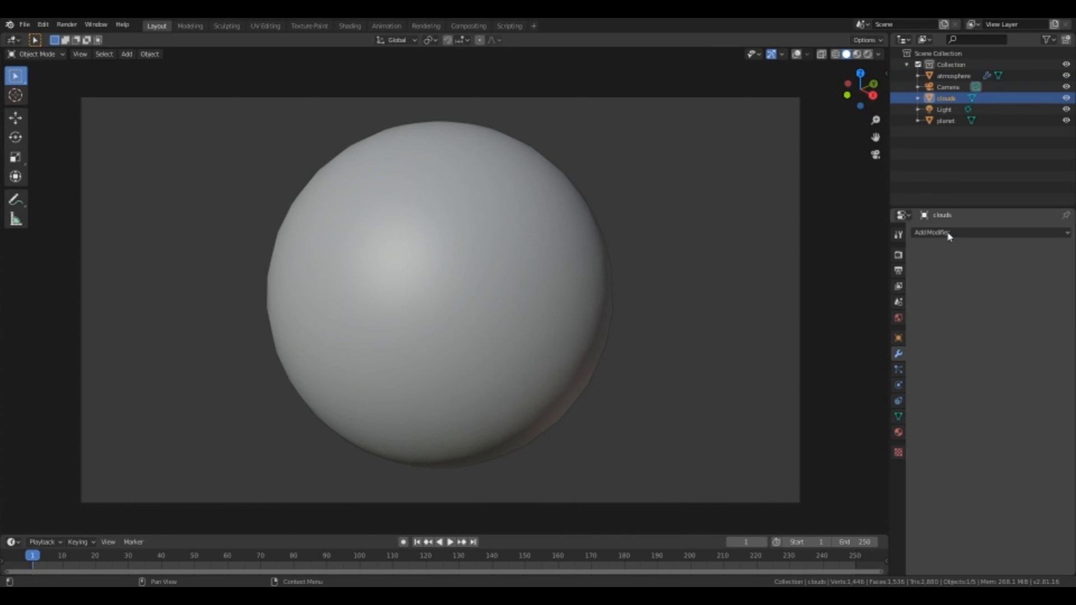
pyautogui.click(937, 232)
pyautogui.click(863, 418)
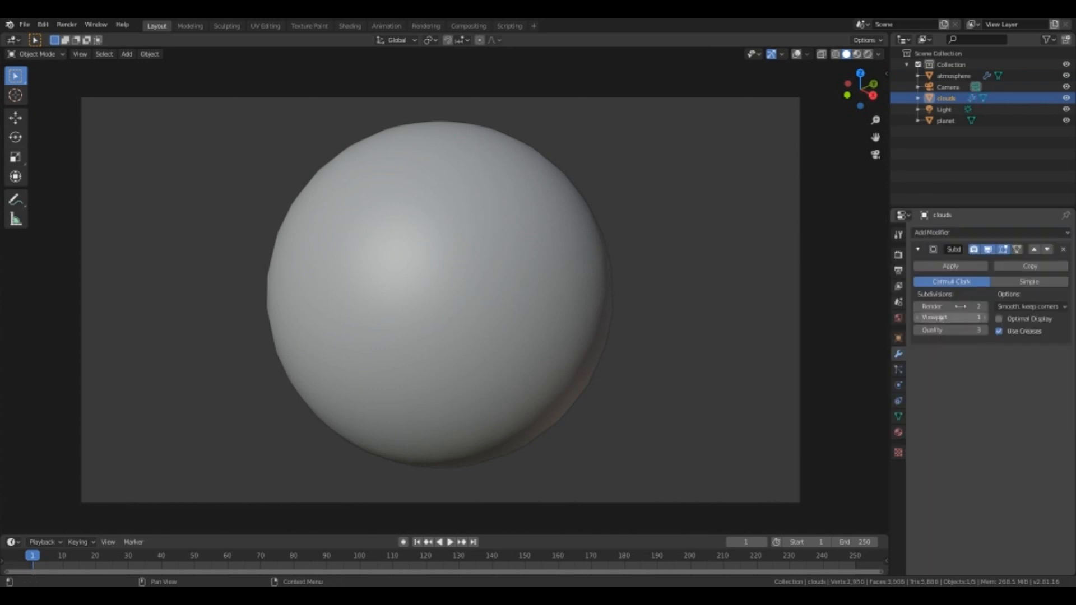
pyautogui.click(919, 317)
# Add a Subdivision Surface modifier to the planet sphere with its viewport subdivisions set to 0
pyautogui.click(949, 124)
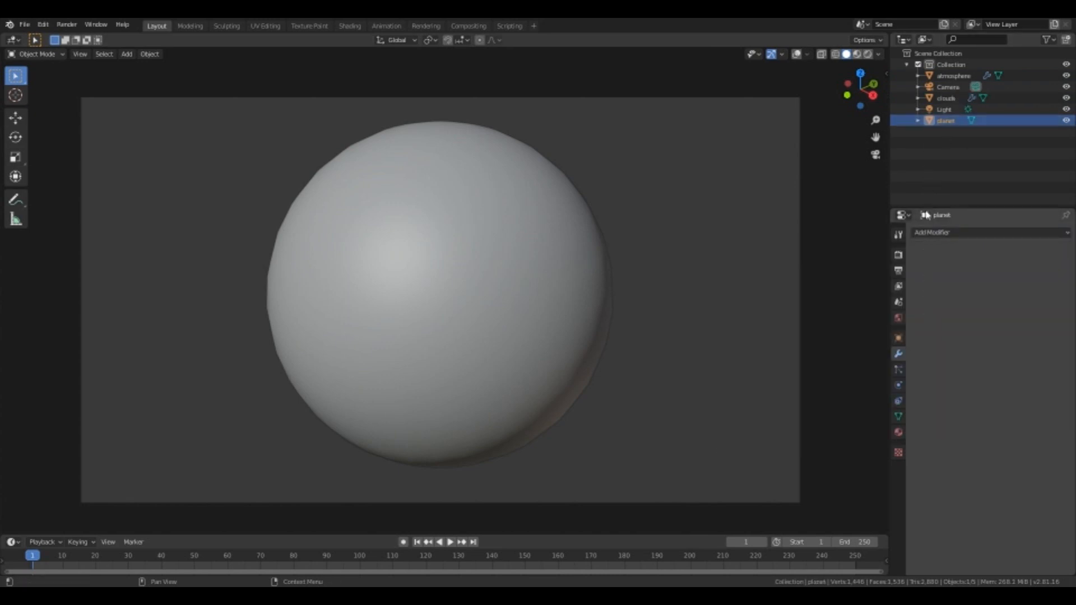
pyautogui.click(932, 230)
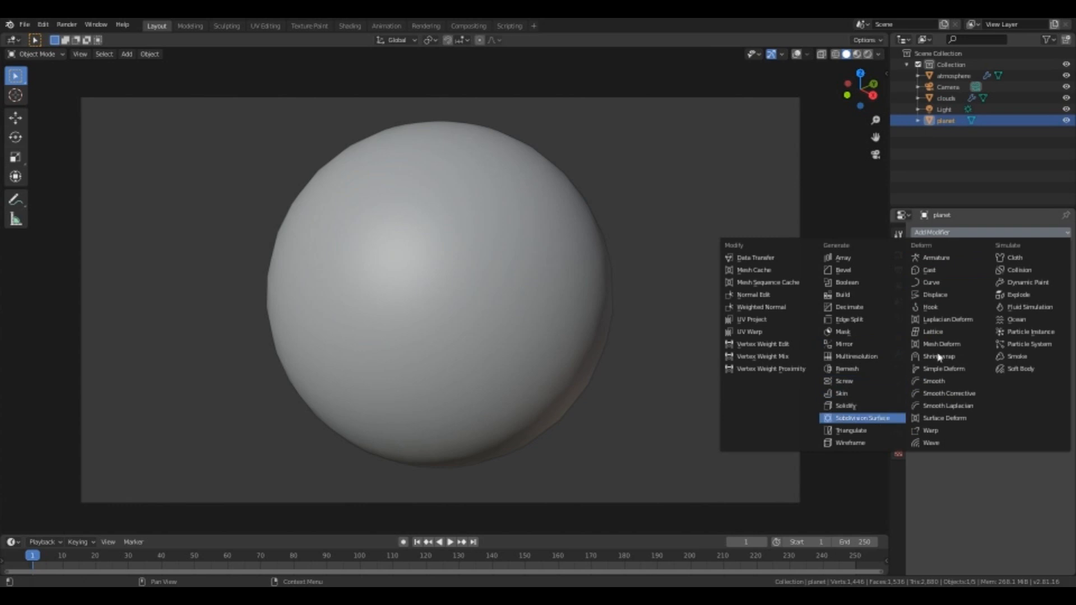
pyautogui.click(878, 418)
pyautogui.click(918, 317)
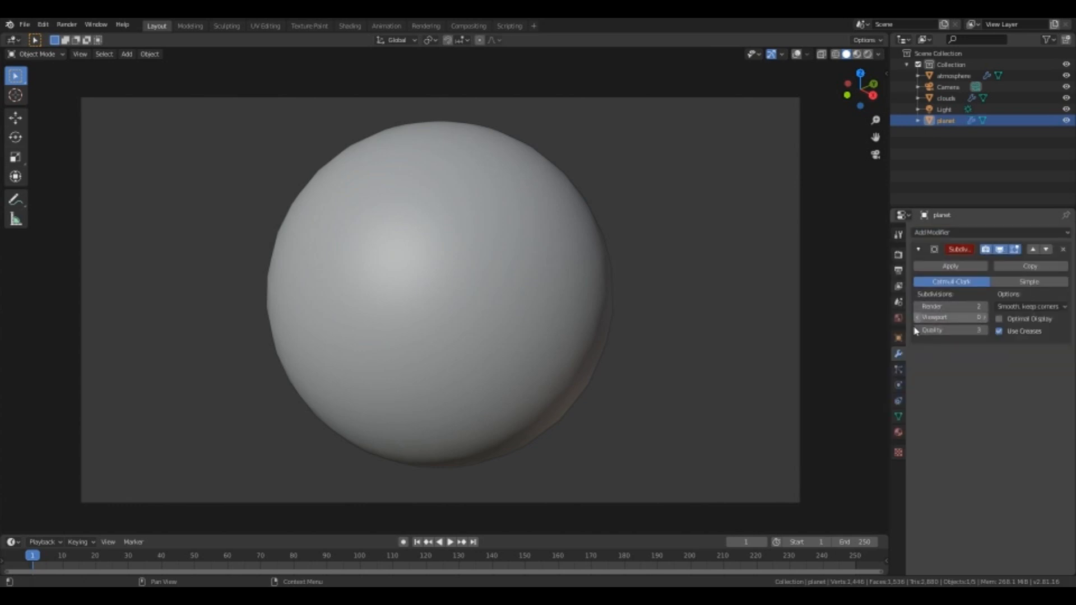
# Show the render settings, select the atmosphere sphere and switch the viewport to rendered shading
pyautogui.click(898, 254)
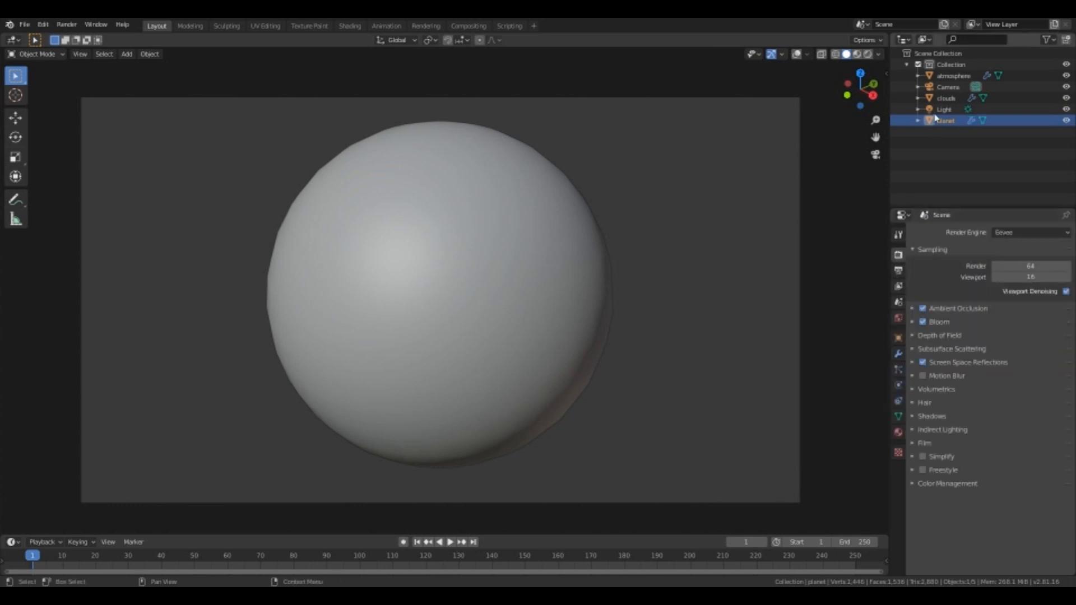
pyautogui.click(952, 77)
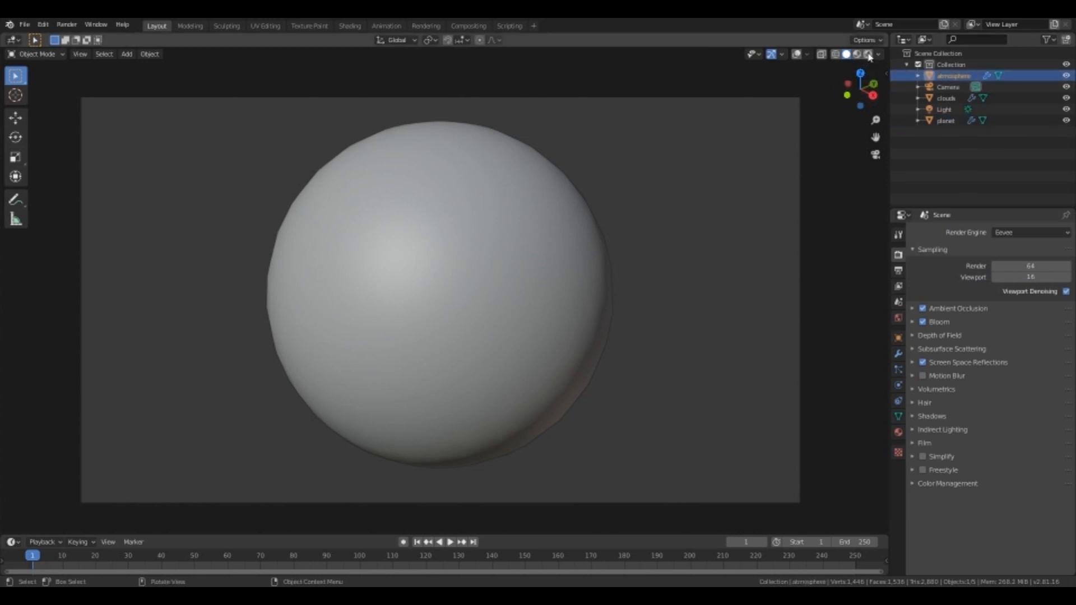
pyautogui.click(869, 57)
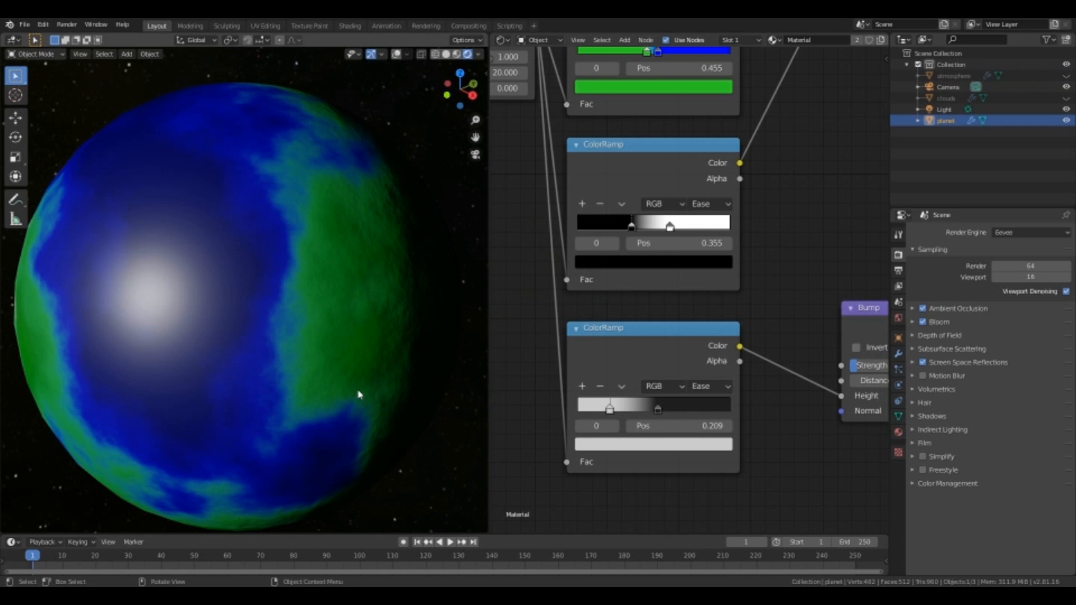
# Open the color of the stop at position 0.527 in the planet material's lowest ColorRamp
pyautogui.scroll(-5, 357, 392)
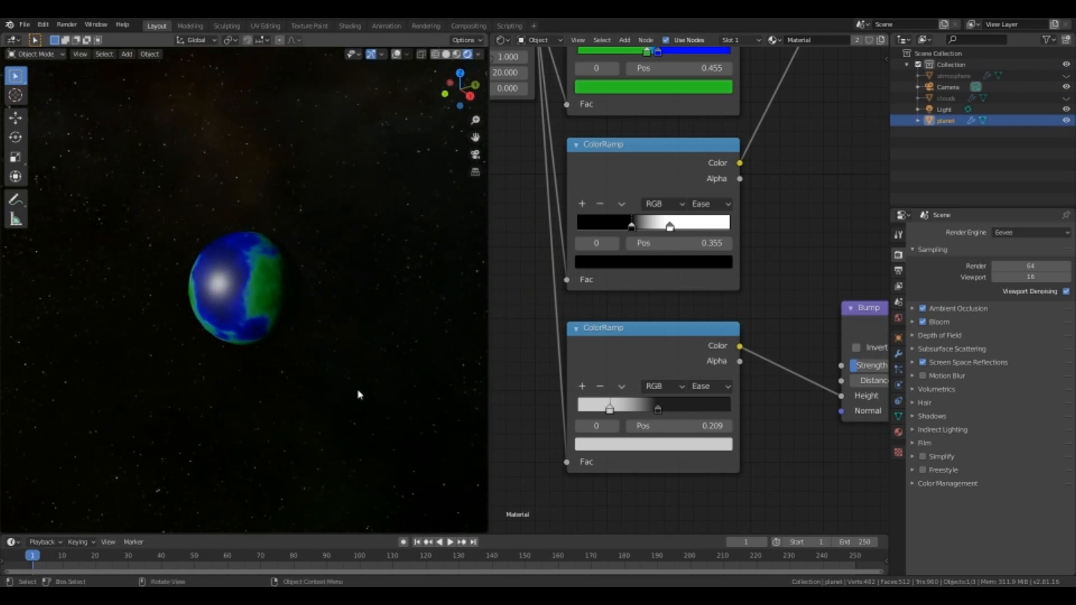
pyautogui.scroll(8, 360, 392)
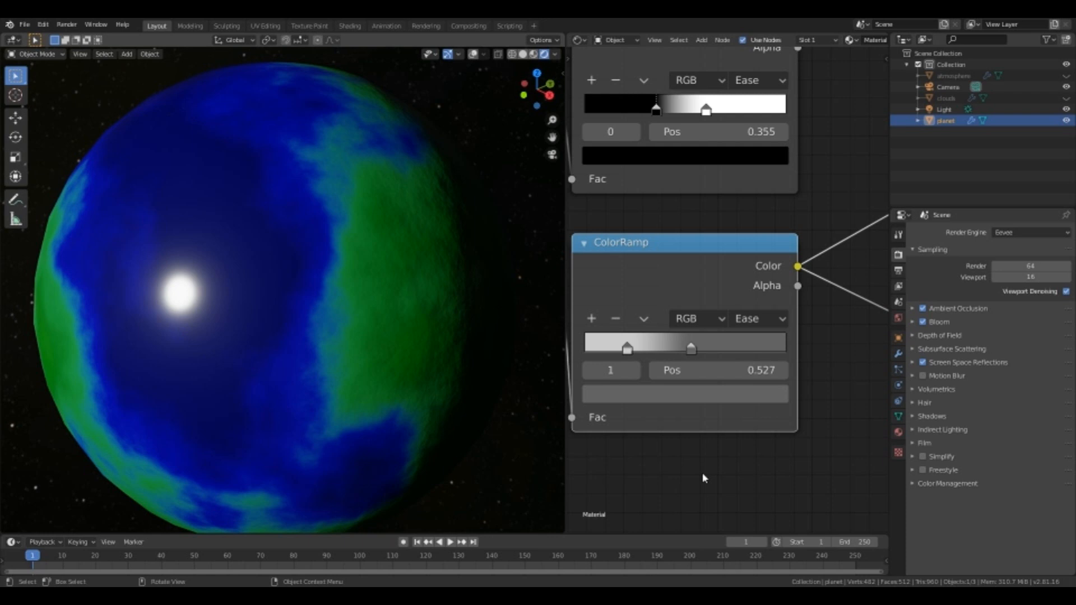
pyautogui.click(707, 394)
pyautogui.click(707, 404)
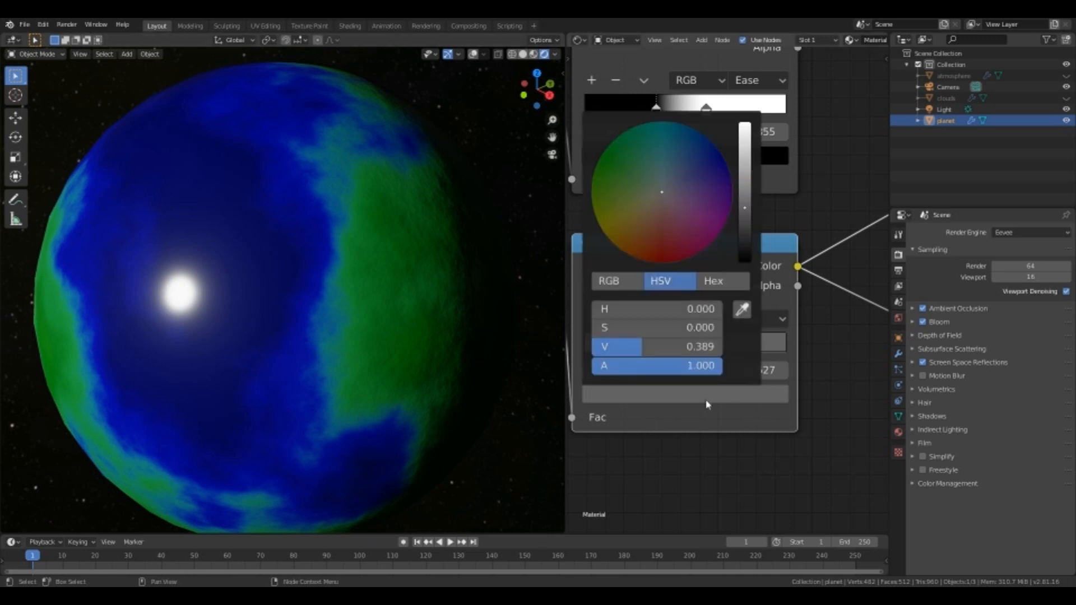